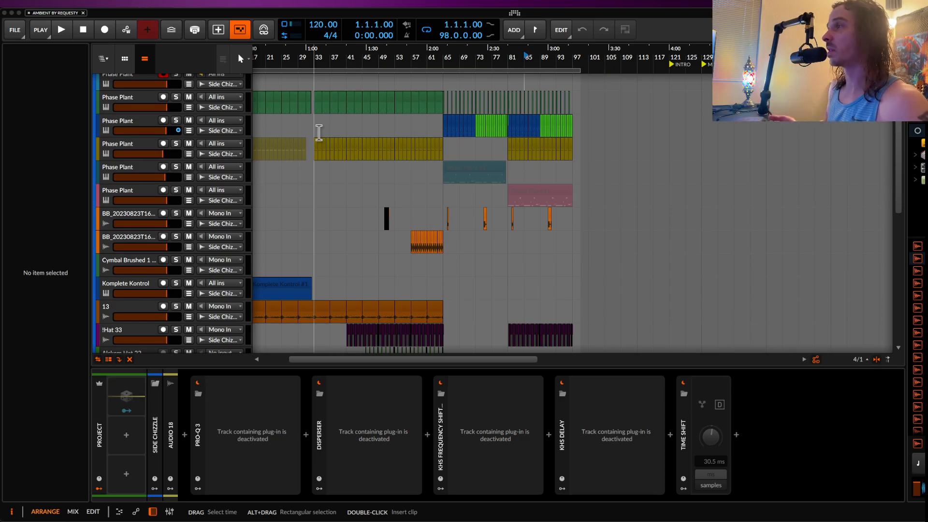
# Step: Select the Master track to show its device chain
pyautogui.scroll(-10, 319, 132)
pyautogui.hscroll(-2, 319, 132)
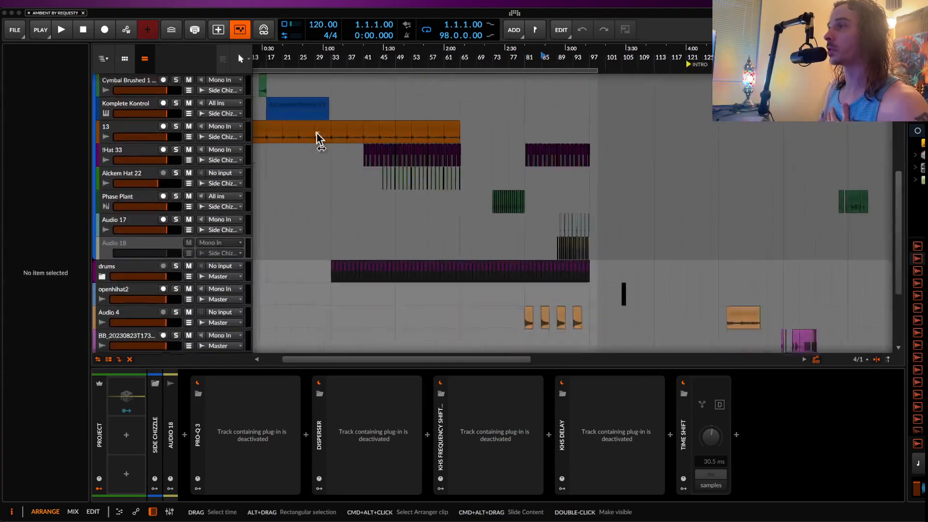
pyautogui.scroll(-3, 319, 132)
pyautogui.hscroll(-1, 318, 132)
pyautogui.click(137, 339)
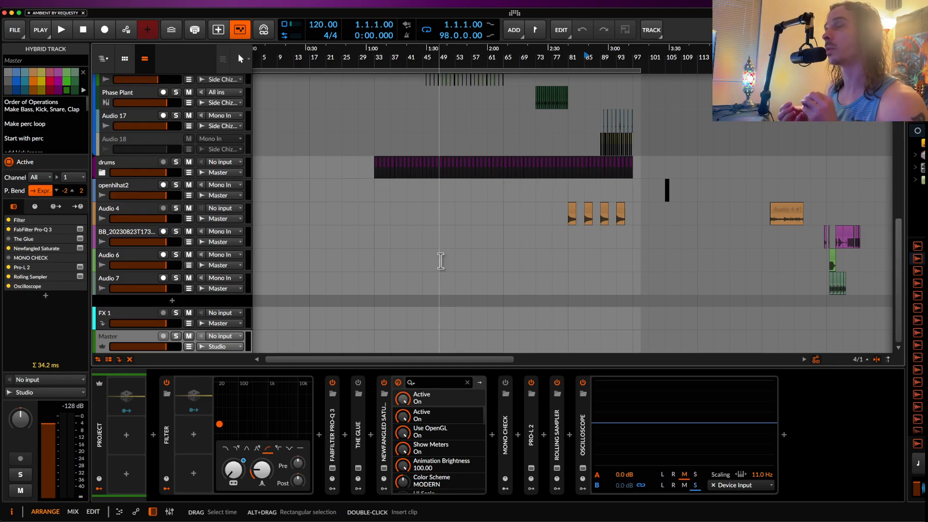
# Step: Play the arrangement from bar 25 through the transition into bar 33
pyautogui.scroll(10, 512, 205)
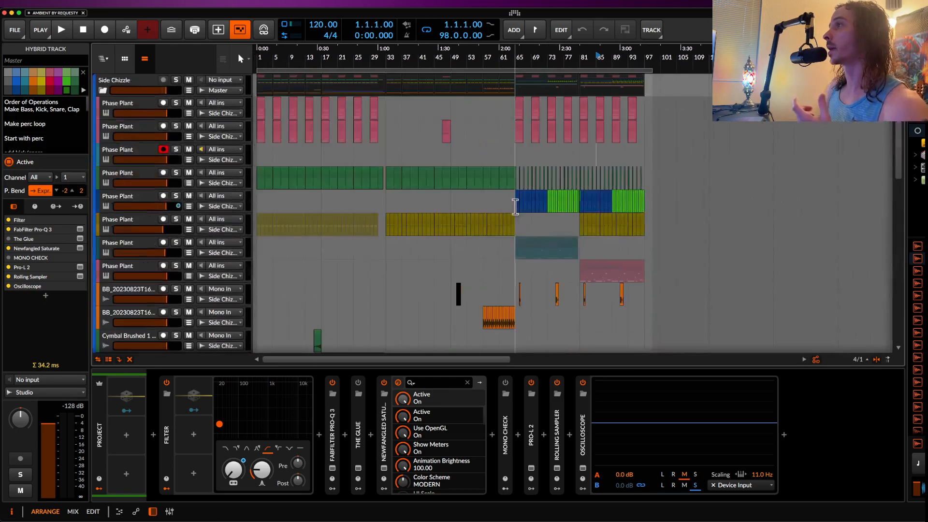
pyautogui.scroll(-5, 516, 207)
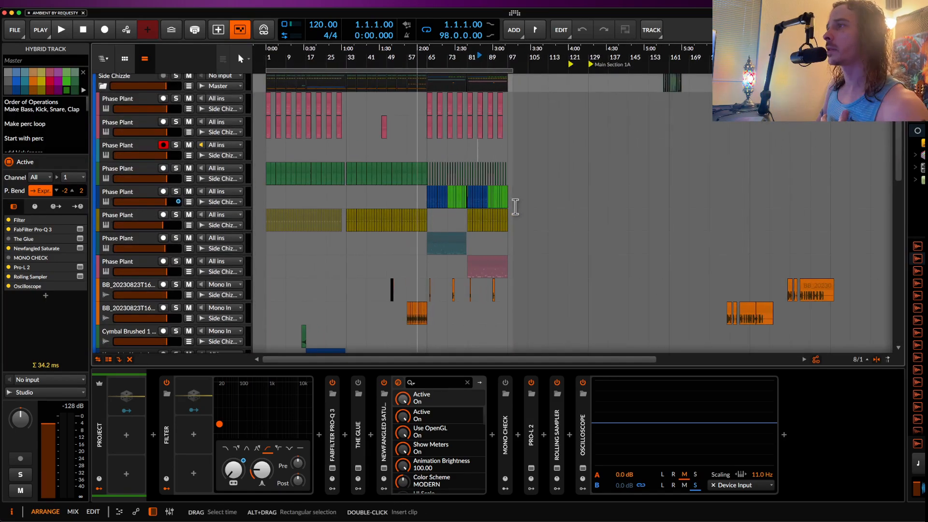
pyautogui.scroll(6, 345, 147)
pyautogui.click(346, 149)
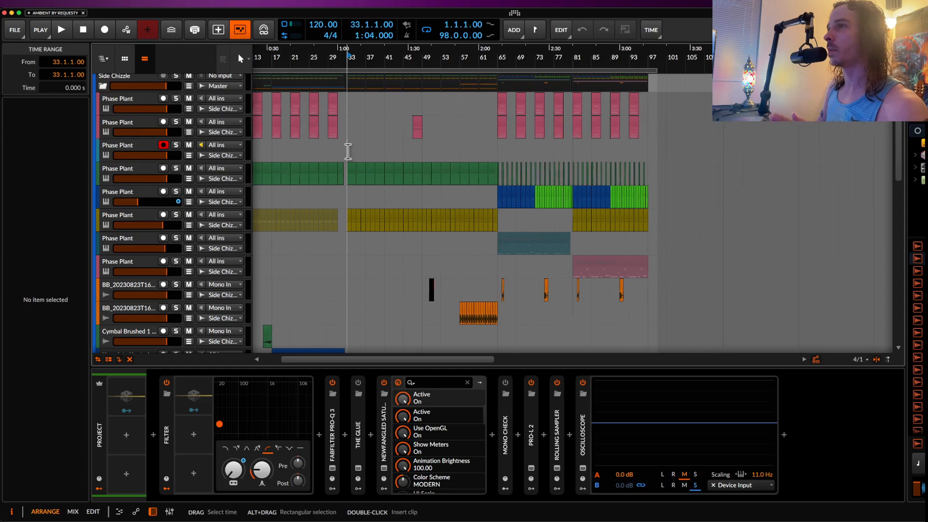
pyautogui.scroll(-1, 347, 151)
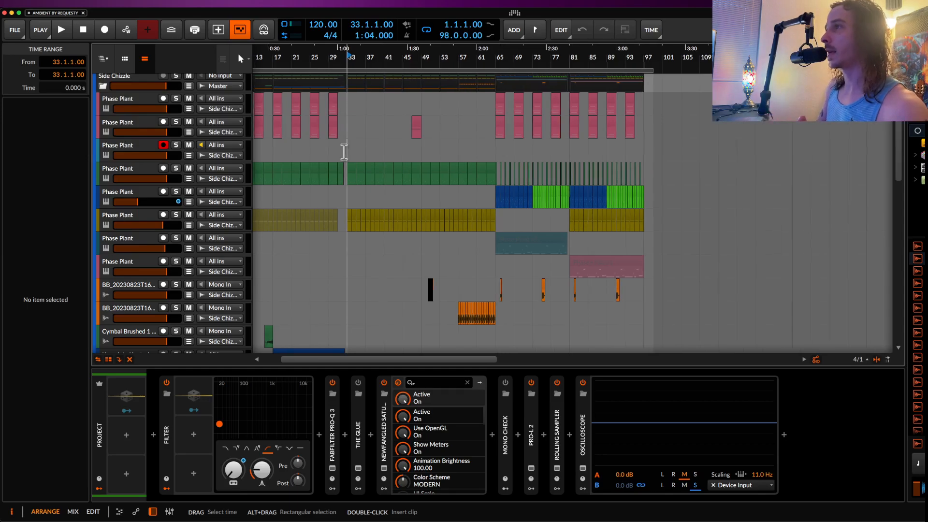
pyautogui.scroll(1, 333, 151)
pyautogui.click(327, 151)
pyautogui.scroll(1, 328, 152)
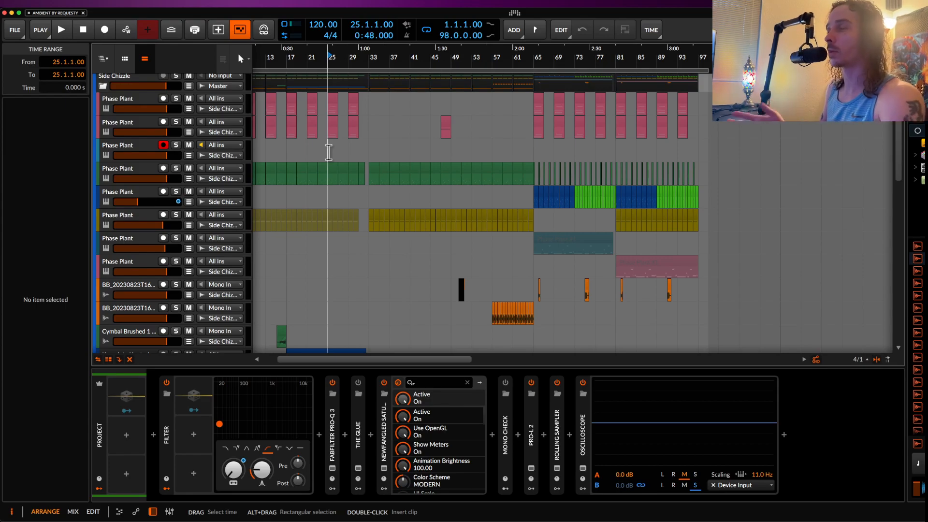
pyautogui.press('space')
pyautogui.scroll(1, 346, 154)
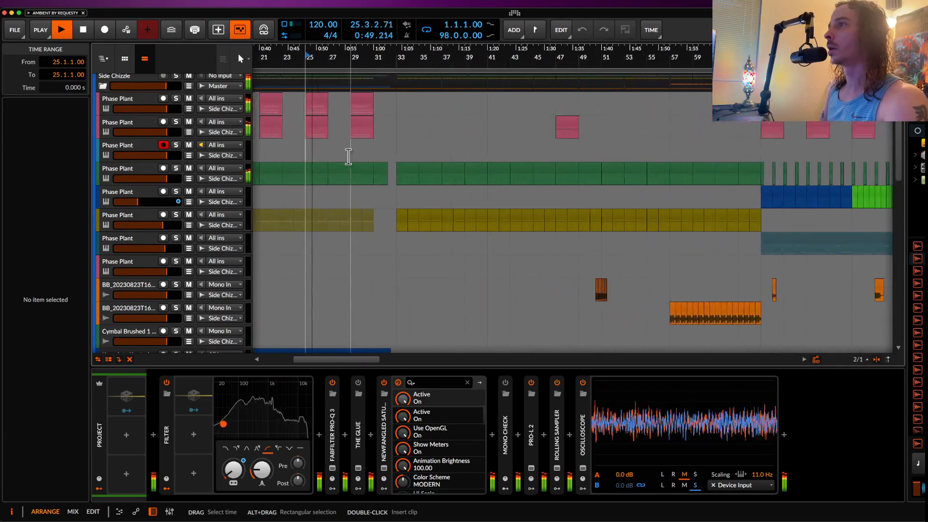
pyautogui.scroll(2, 365, 155)
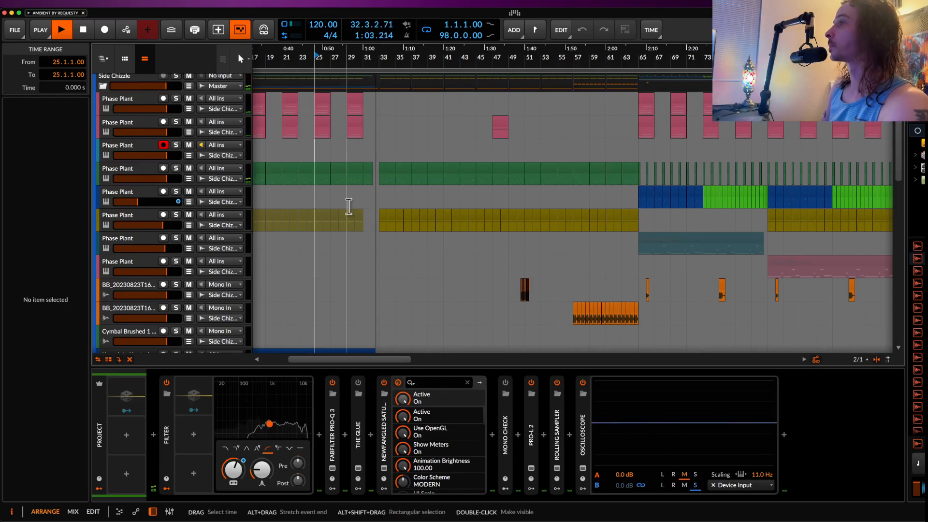
pyautogui.scroll(-3, 365, 198)
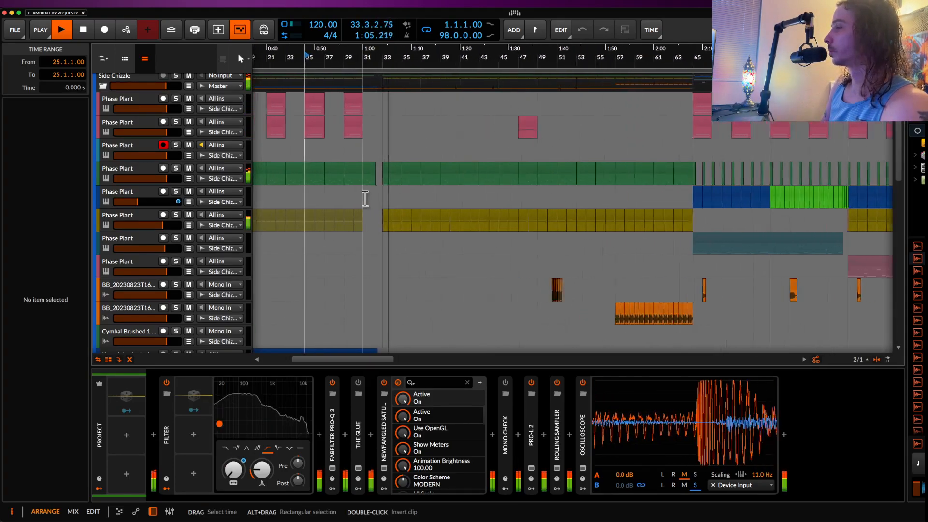
pyautogui.scroll(5, 363, 158)
pyautogui.scroll(-3, 362, 158)
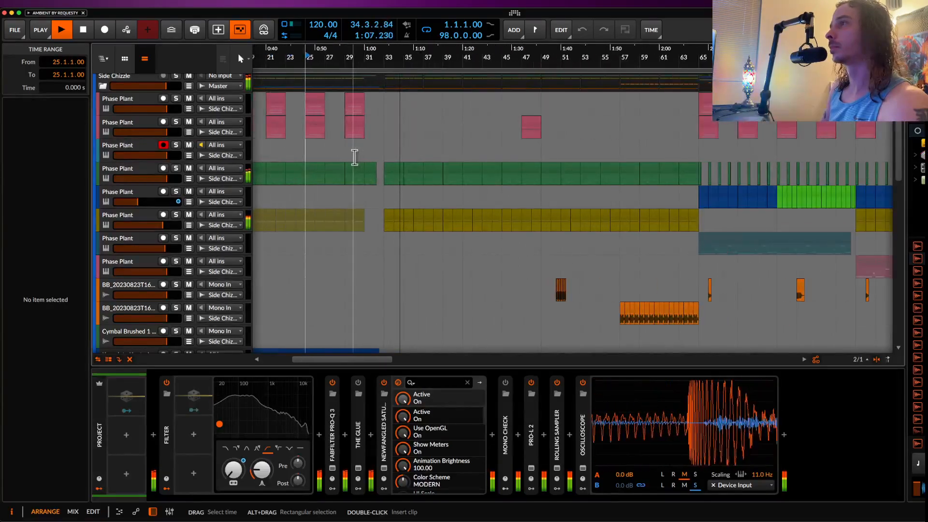
# Step: Set the play start position to bar 29 and stop playback
pyautogui.click(349, 155)
pyautogui.scroll(3, 392, 155)
pyautogui.scroll(-2, 392, 156)
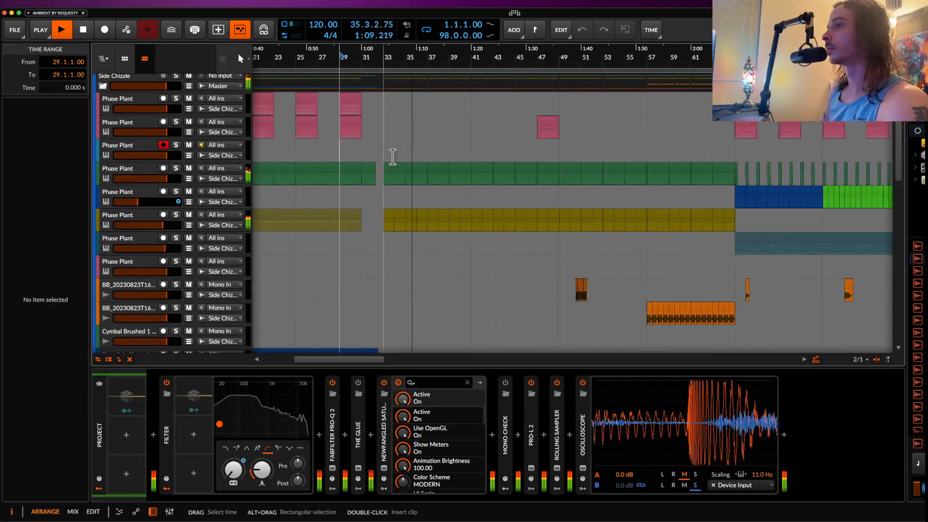
pyautogui.scroll(2, 392, 156)
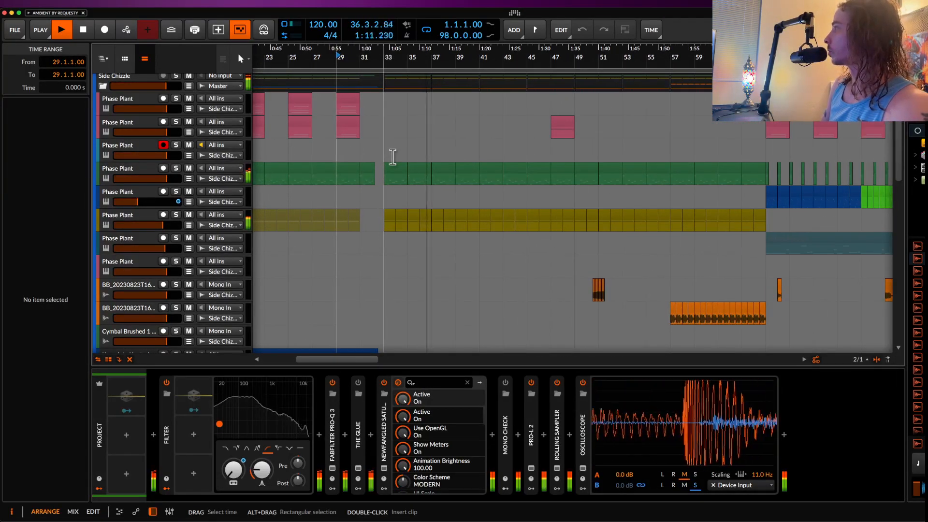
pyautogui.scroll(-1, 392, 157)
pyautogui.scroll(-1, 389, 157)
pyautogui.press('space')
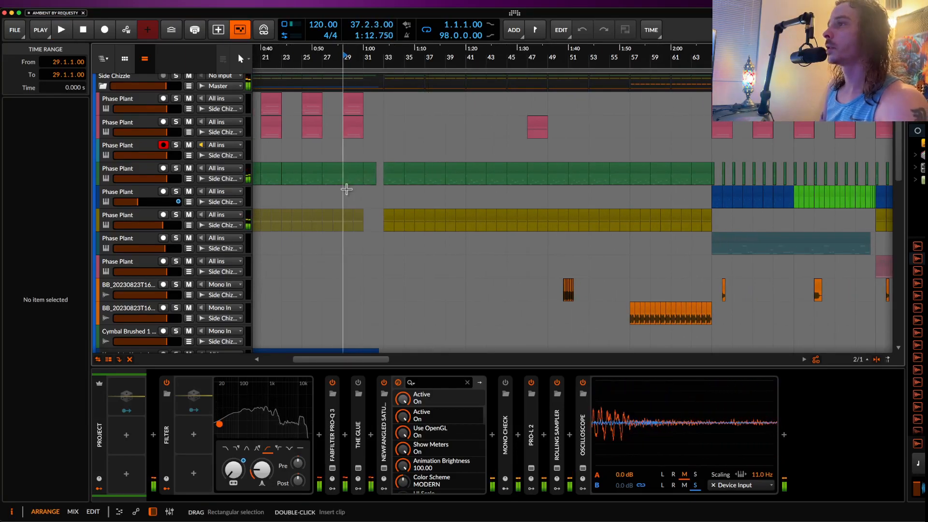
# Step: Deactivate the Filter device on the Master track and insert the Transit audio effect plug-in in front of it
pyautogui.click(166, 425)
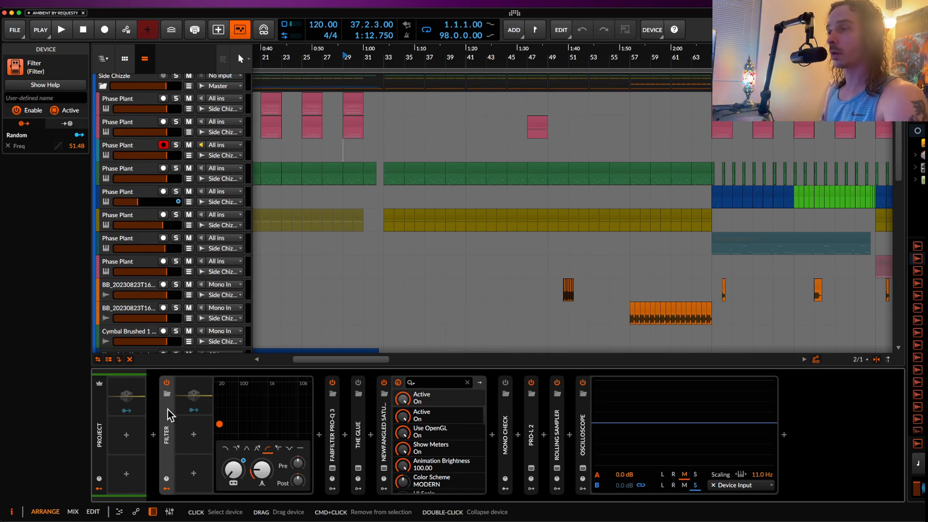
pyautogui.hotkey('alt', 'a')
pyautogui.click(154, 434)
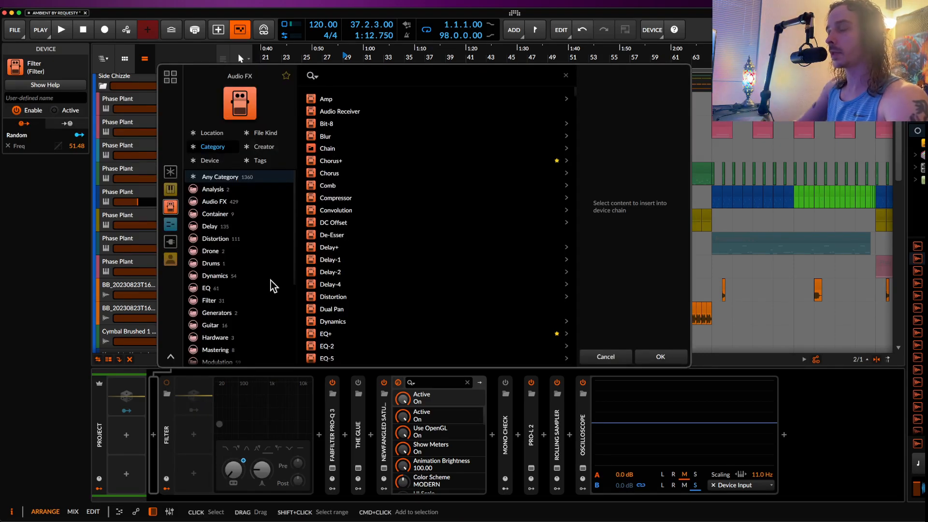
pyautogui.write('TRANSIT')
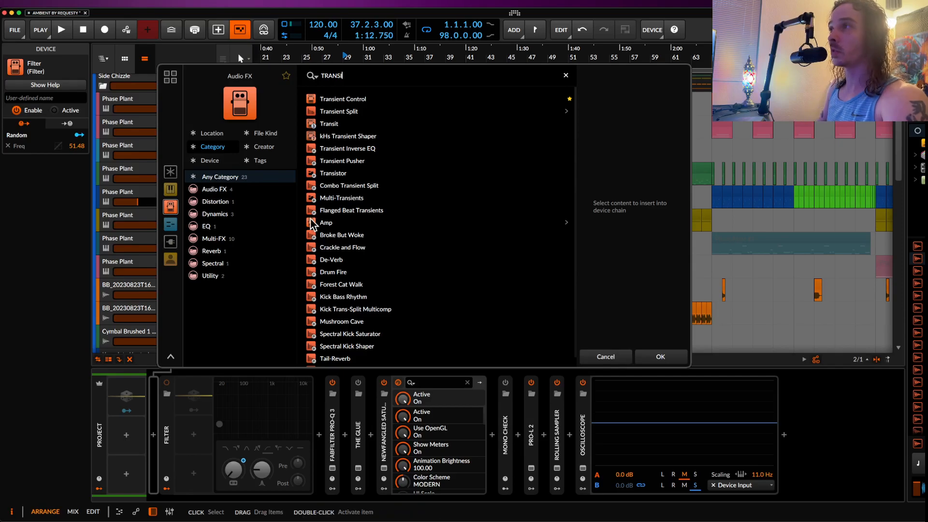
pyautogui.click(325, 101)
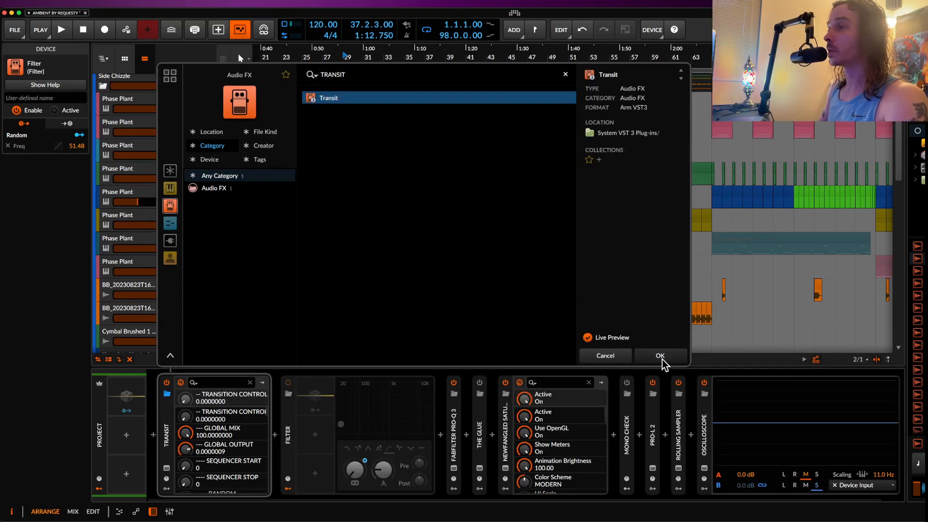
pyautogui.click(660, 357)
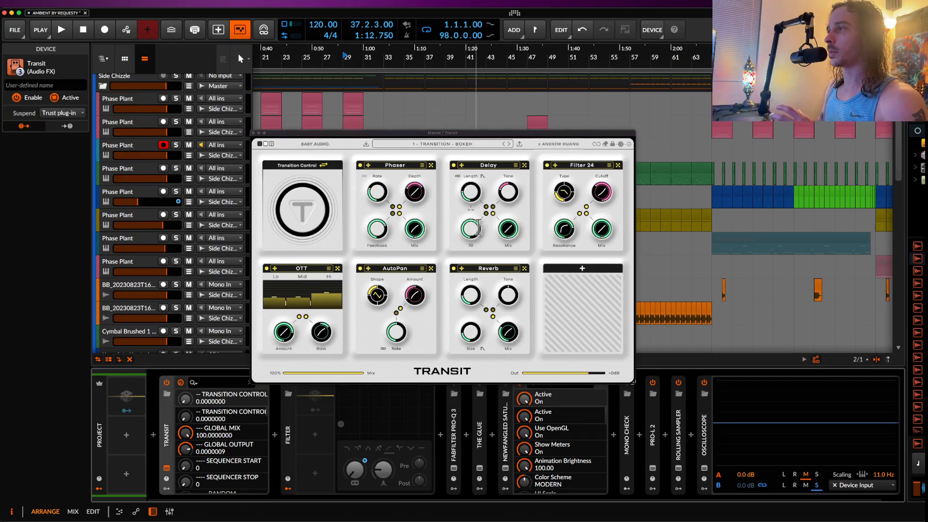
# Step: Examine the effect modules available for the empty module slot in Transit
pyautogui.click(581, 269)
pyautogui.scroll(-5, 599, 308)
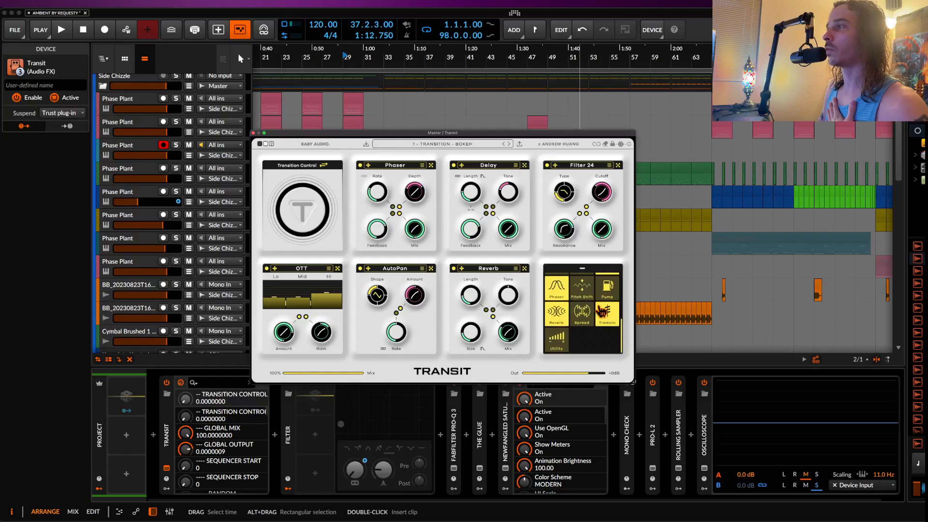
pyautogui.scroll(5, 556, 338)
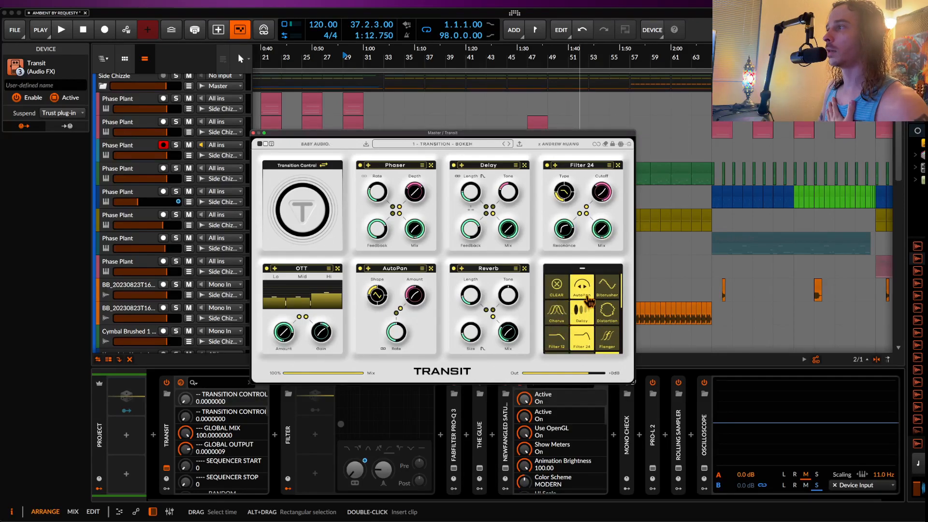
pyautogui.scroll(-3, 595, 322)
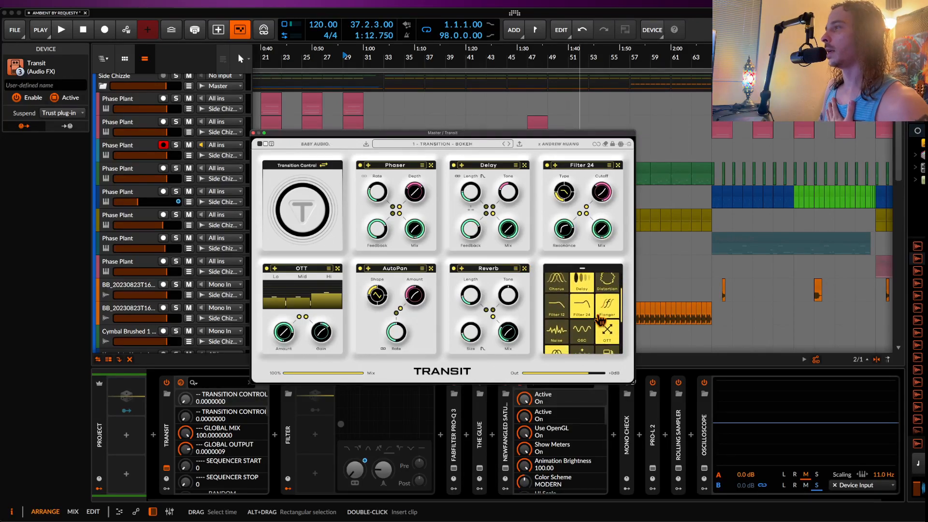
pyautogui.scroll(-2, 601, 319)
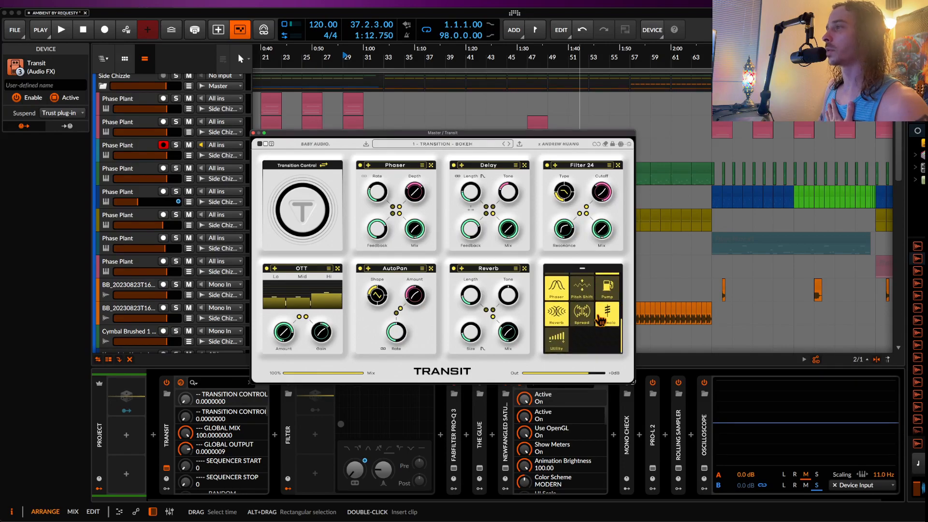
pyautogui.scroll(5, 580, 295)
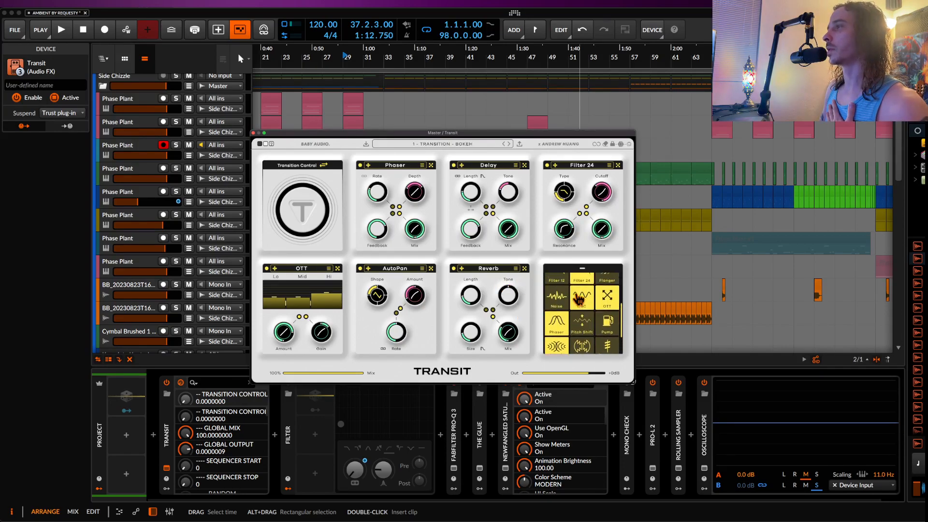
pyautogui.scroll(-2, 603, 304)
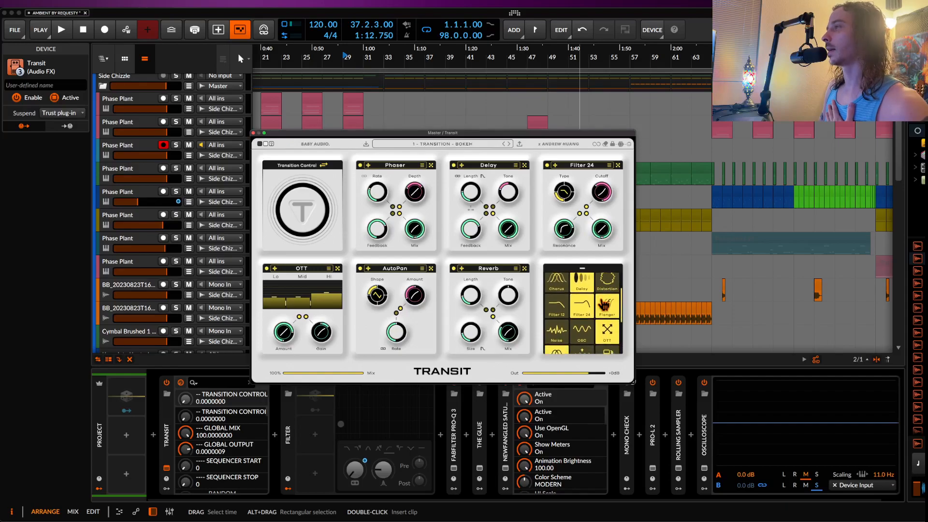
pyautogui.scroll(-3, 603, 303)
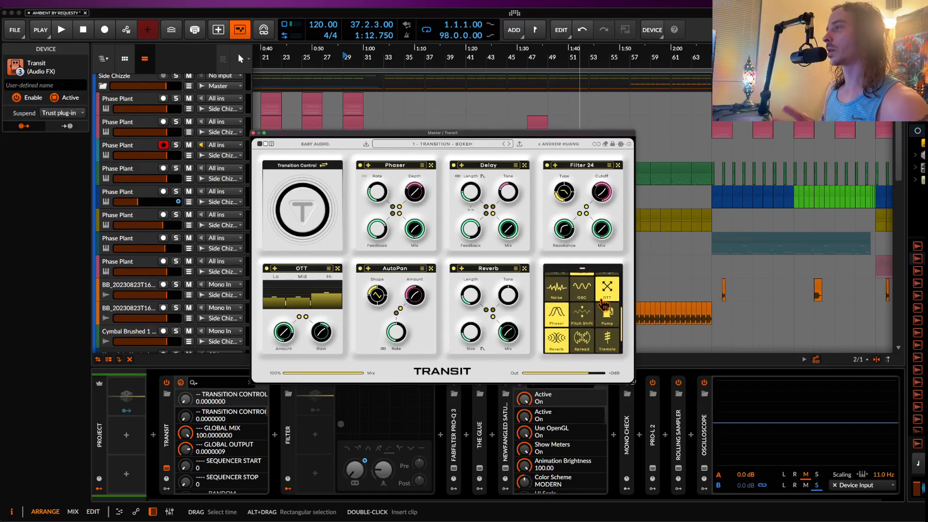
pyautogui.scroll(-2, 580, 310)
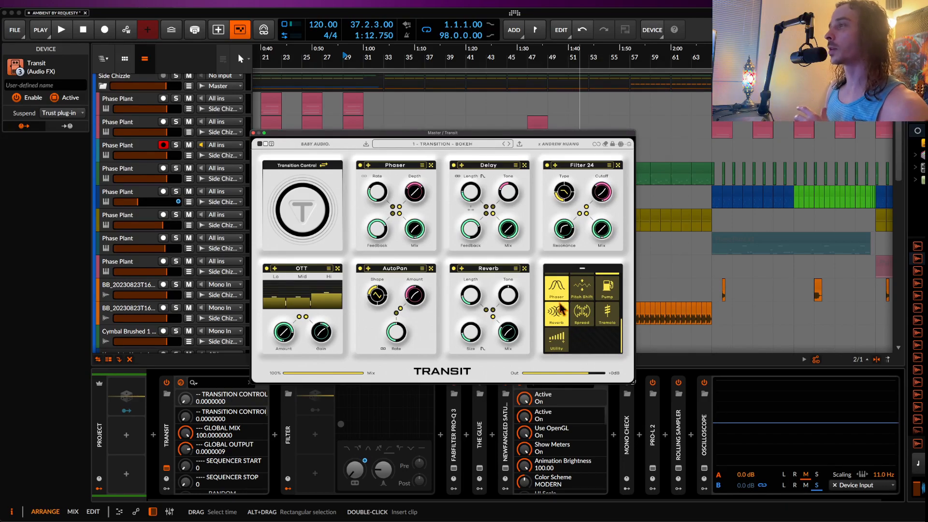
pyautogui.click(536, 270)
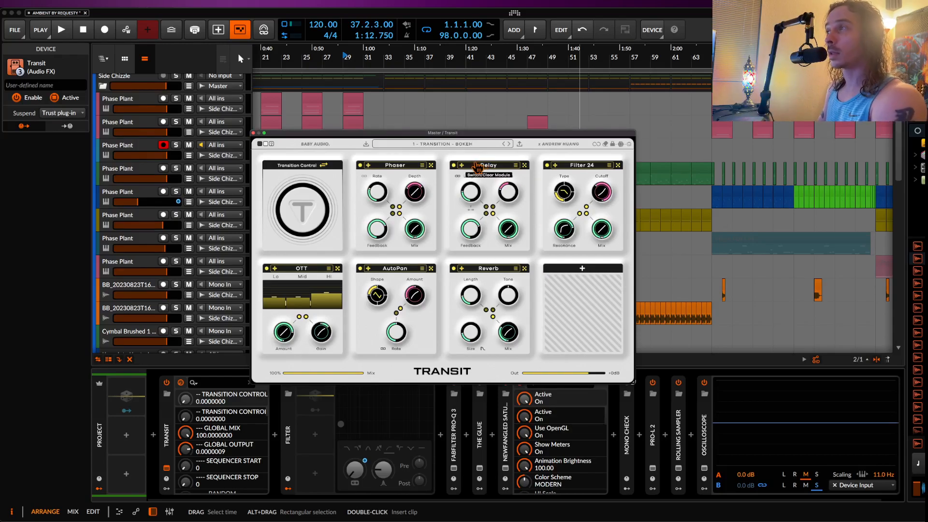
pyautogui.click(583, 270)
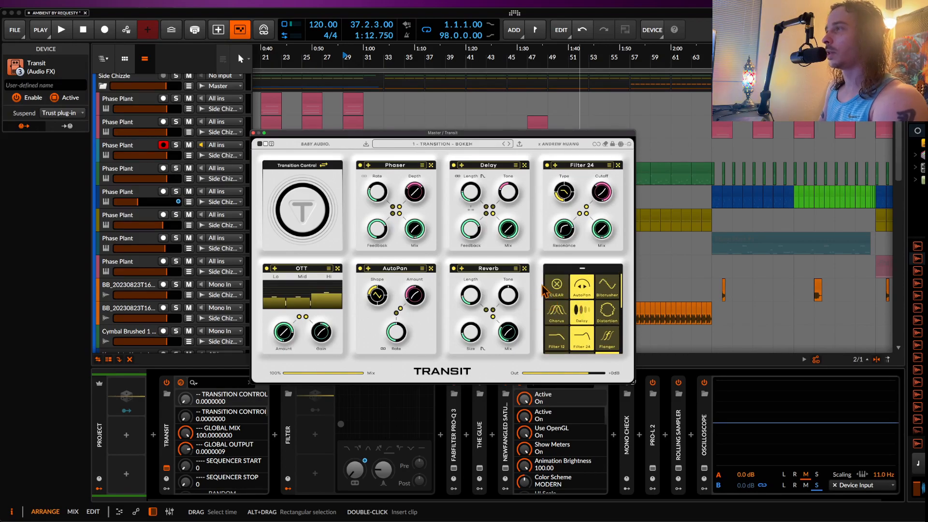
pyautogui.scroll(-1, 576, 300)
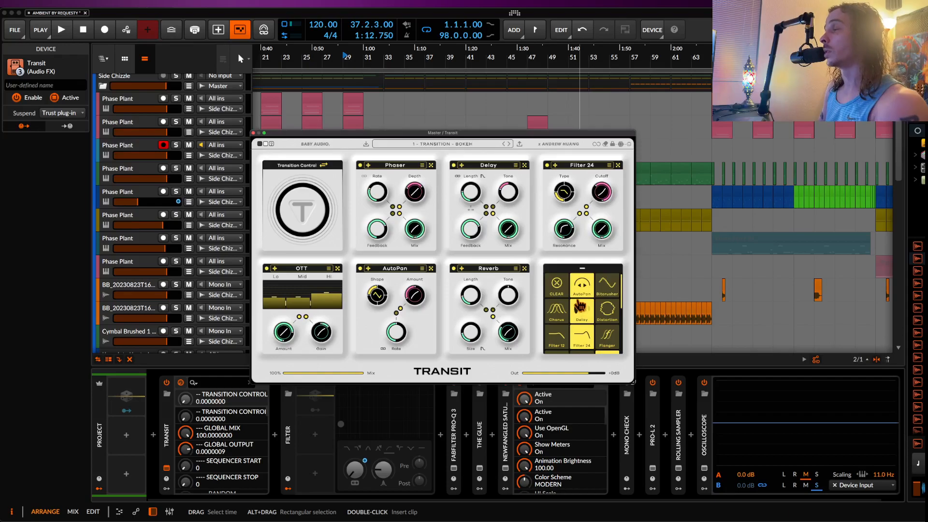
pyautogui.click(537, 269)
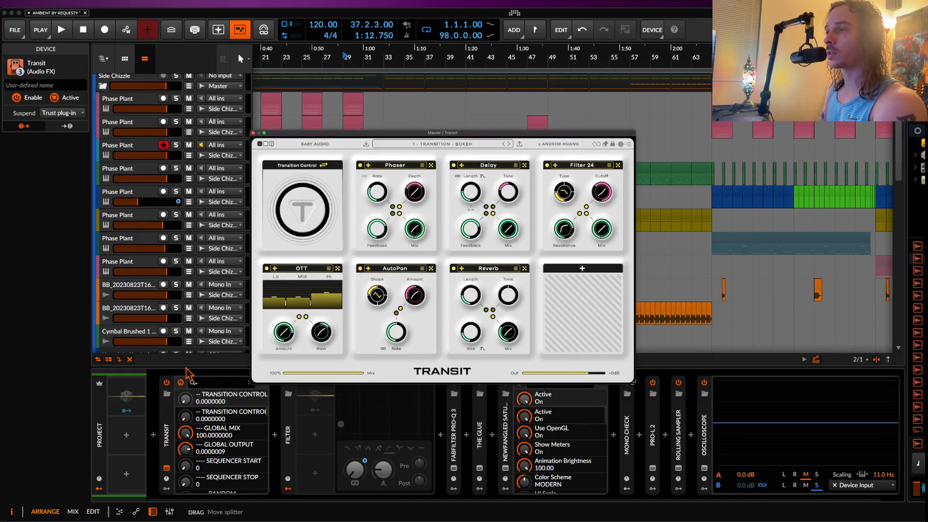
# Step: Duplicate the Transit device in the Master chain and delete the copy
pyautogui.click(168, 430)
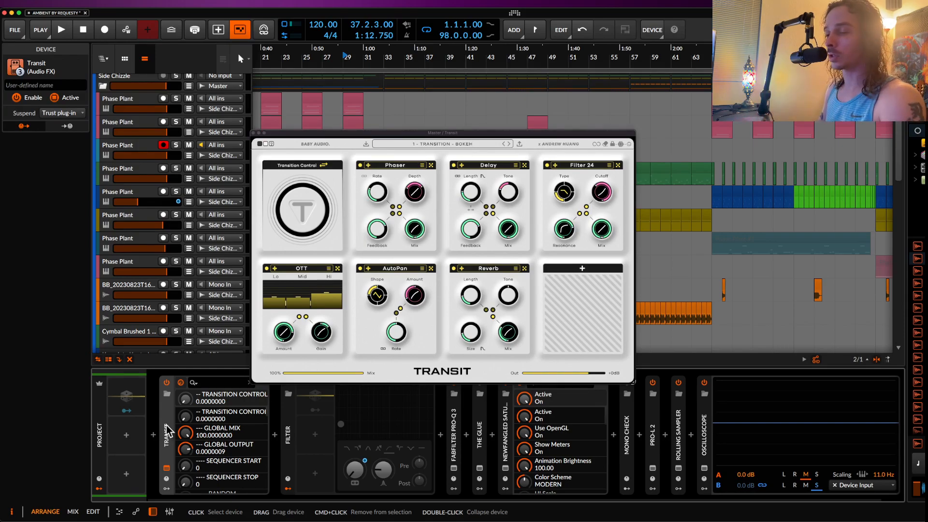
pyautogui.press('super+d')
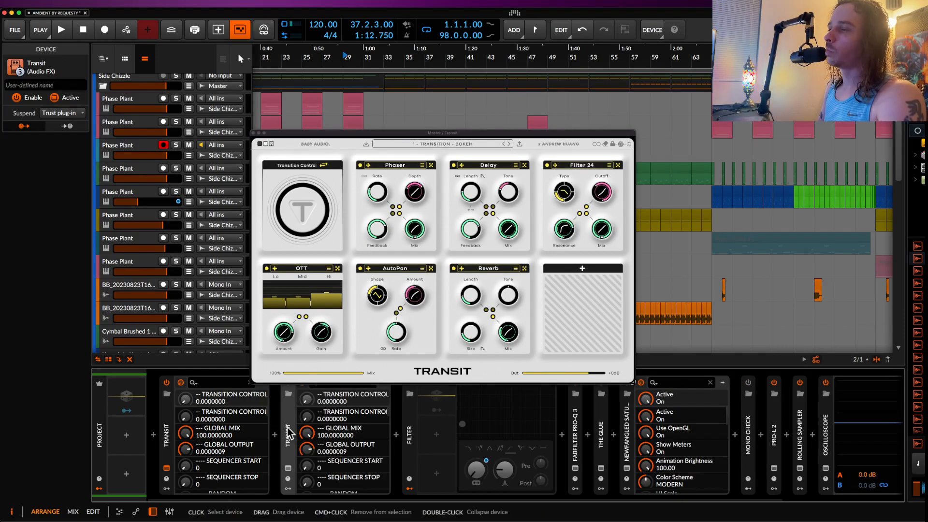
pyautogui.click(287, 469)
pyautogui.click(288, 469)
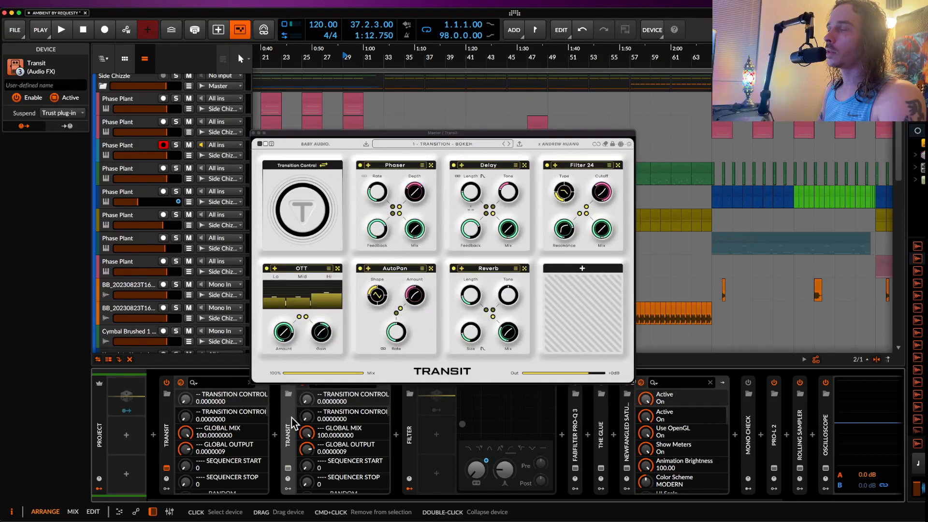
pyautogui.press('Delete')
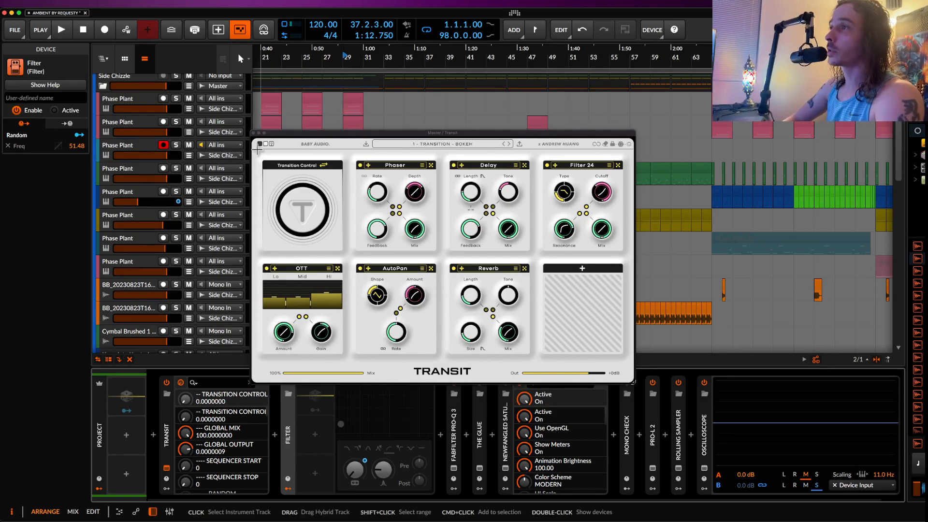
# Step: Close the Transit window, show the Master track's automation, and copy the Filter Freq ramp from bar 25 to bar 33
pyautogui.click(254, 134)
pyautogui.scroll(-10, 332, 181)
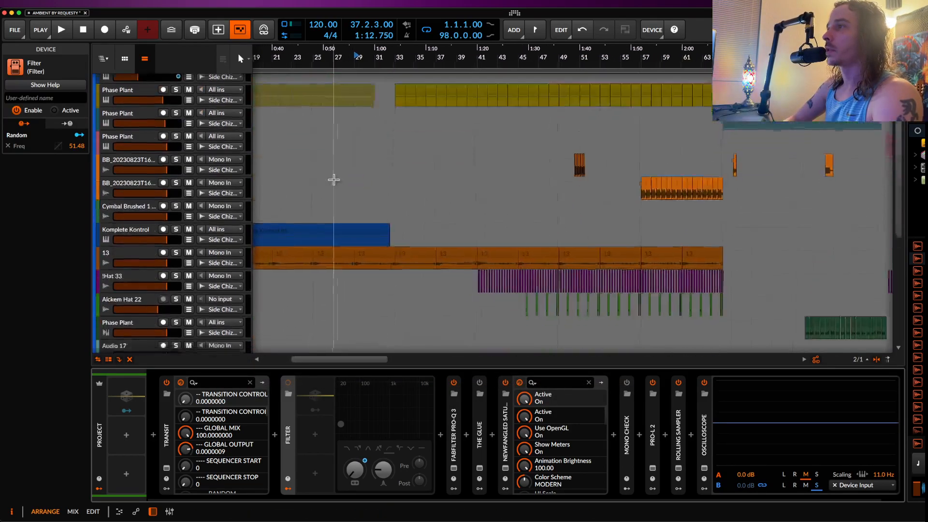
pyautogui.hscroll(-1, 333, 179)
pyautogui.scroll(-5, 333, 180)
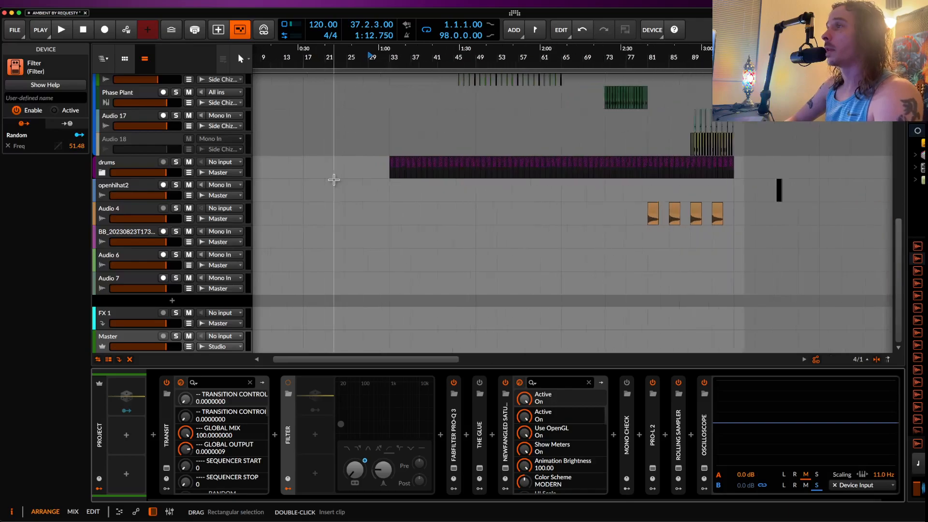
pyautogui.click(188, 347)
pyautogui.scroll(-2, 339, 284)
pyautogui.hscroll(-1, 339, 284)
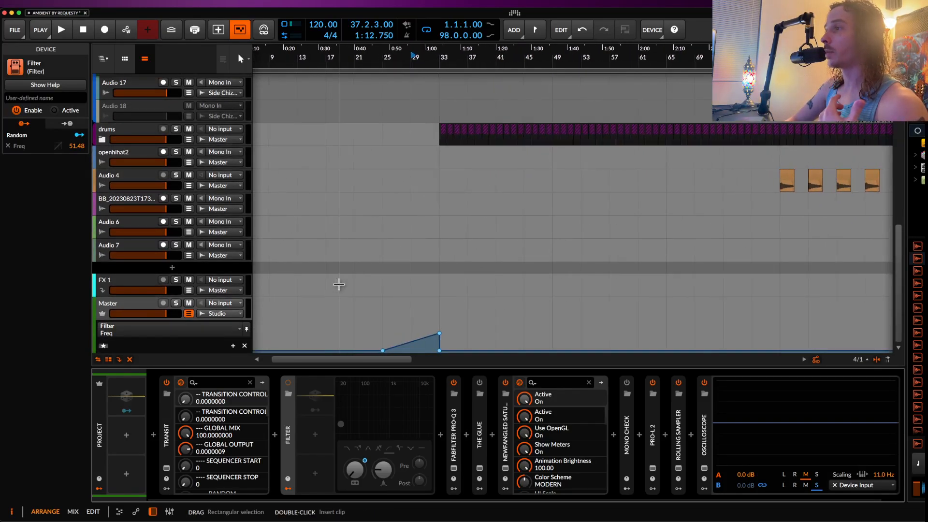
pyautogui.click(384, 338)
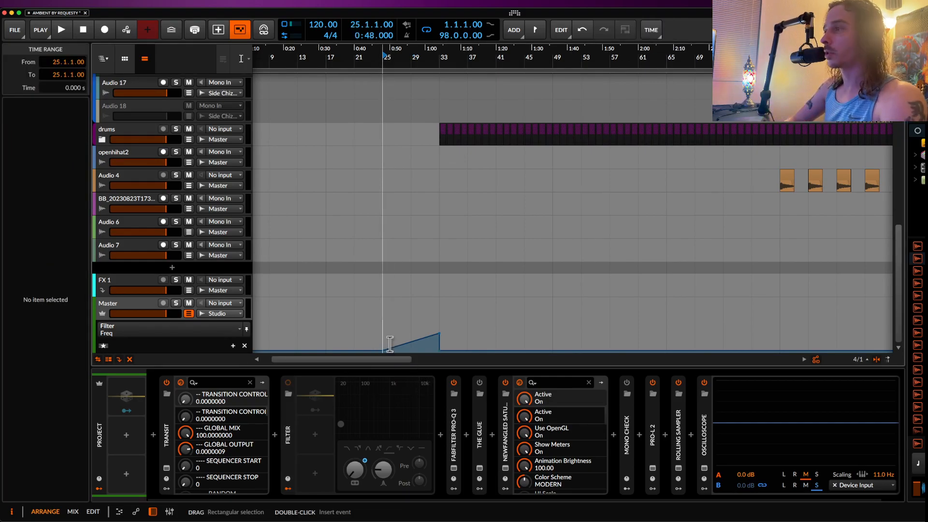
pyautogui.moveTo(383, 341); pyautogui.dragTo(440, 344)
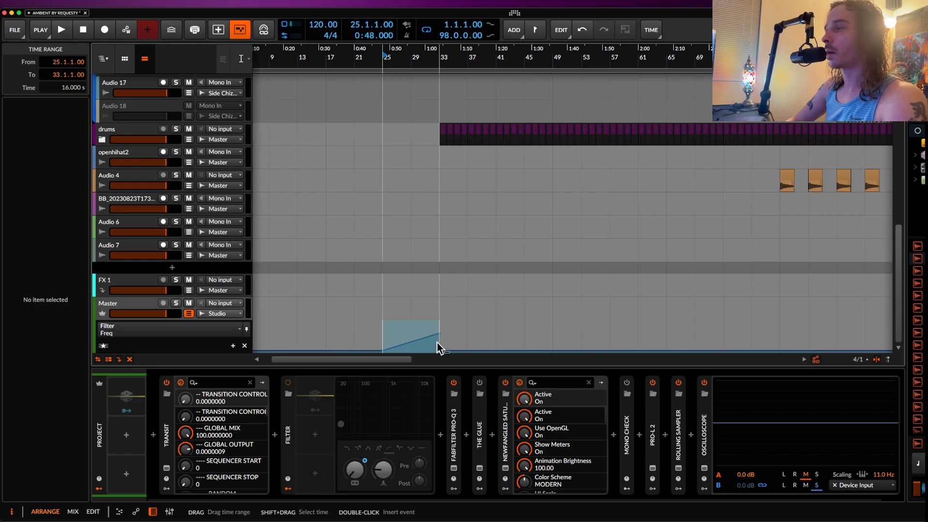
# Step: Show the automation lane of Transit's Transition Control and paste the copied ramp at bar 25
pyautogui.click(186, 399)
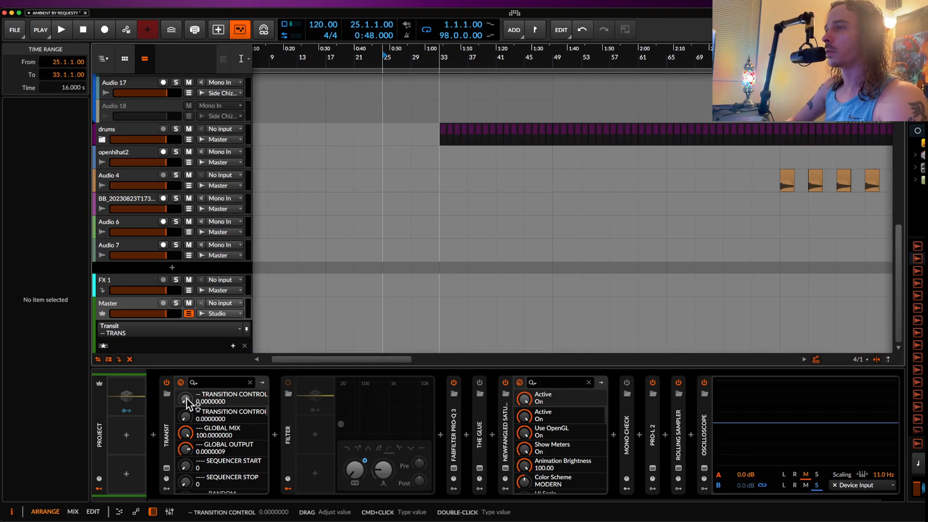
pyautogui.click(166, 468)
pyautogui.moveTo(287, 208); pyautogui.dragTo(282, 341)
pyautogui.click(253, 133)
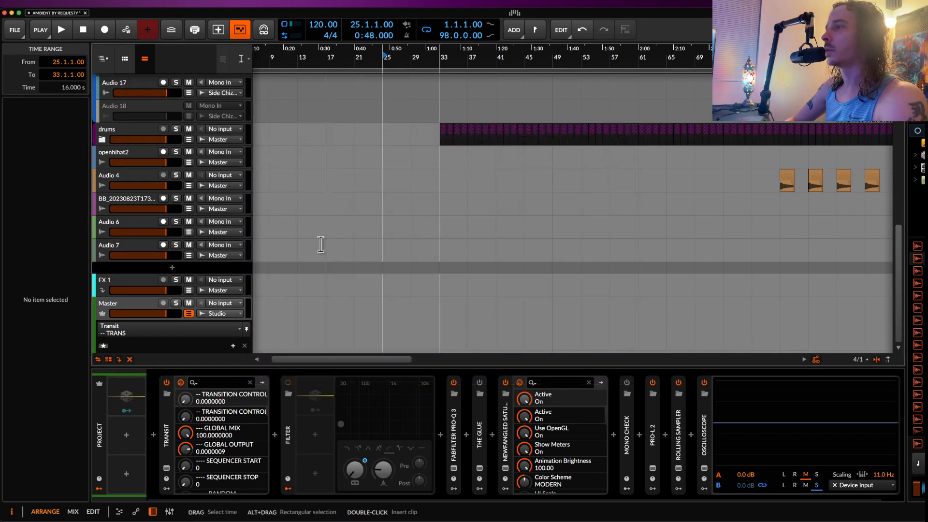
pyautogui.click(384, 342)
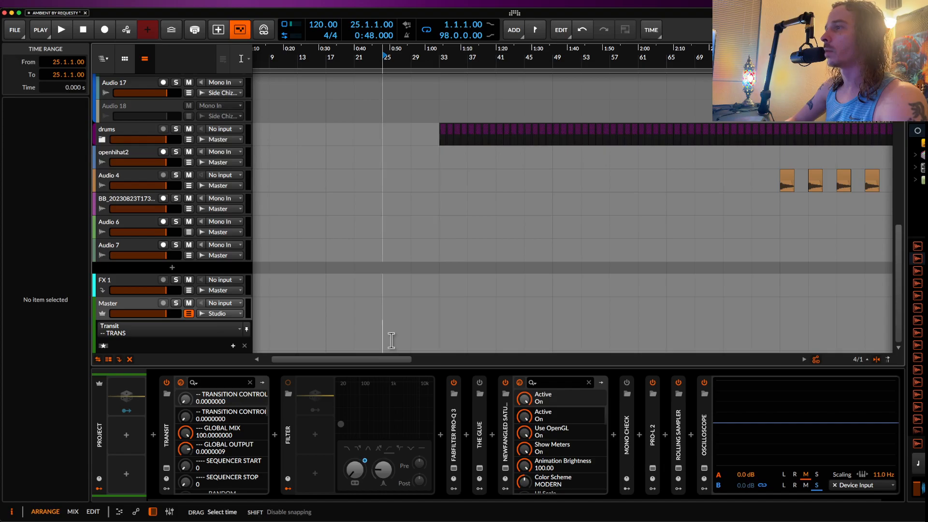
pyautogui.press('super+v')
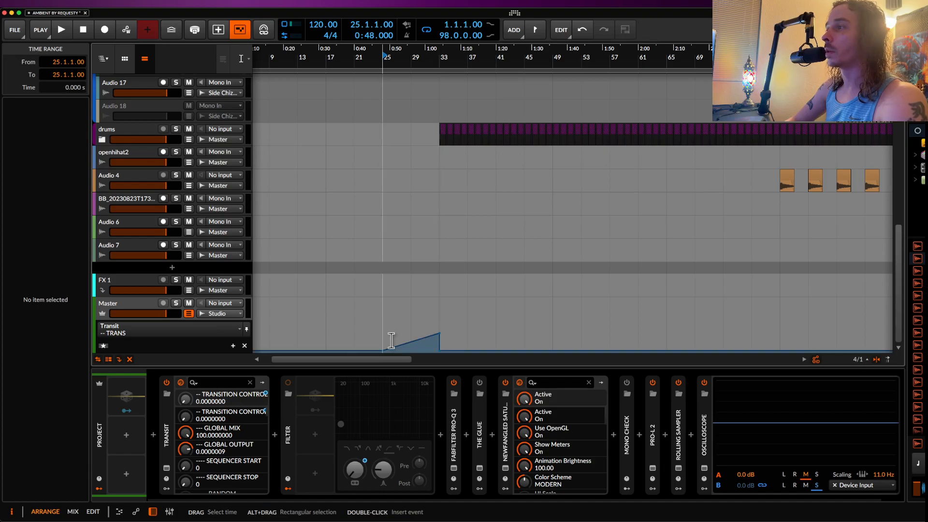
# Step: Reopen Transit and examine the sequencer view of its Transition Control, returning to the main dial
pyautogui.click(166, 467)
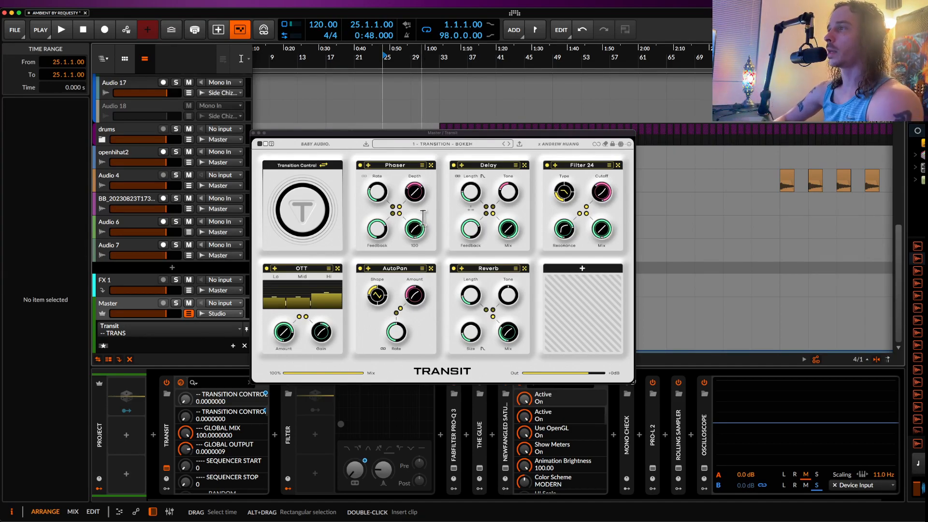
pyautogui.click(324, 165)
pyautogui.click(323, 165)
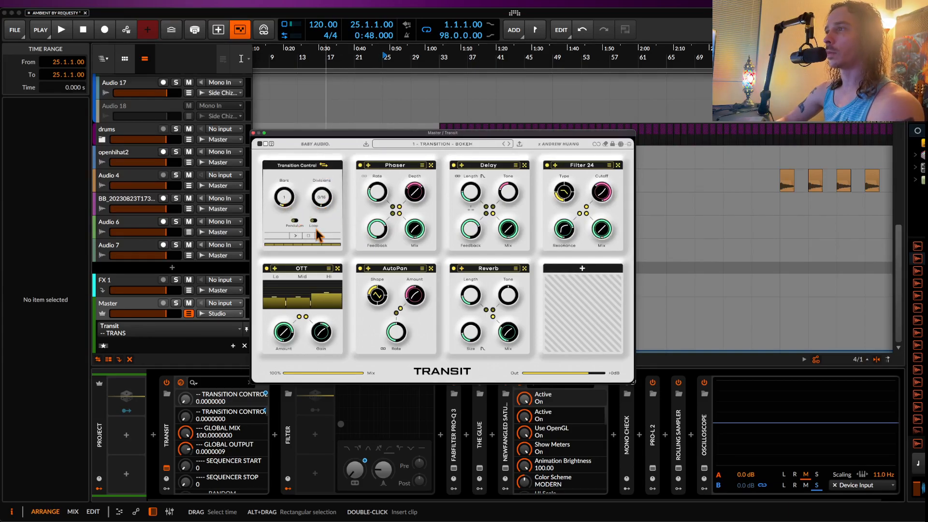
pyautogui.click(296, 236)
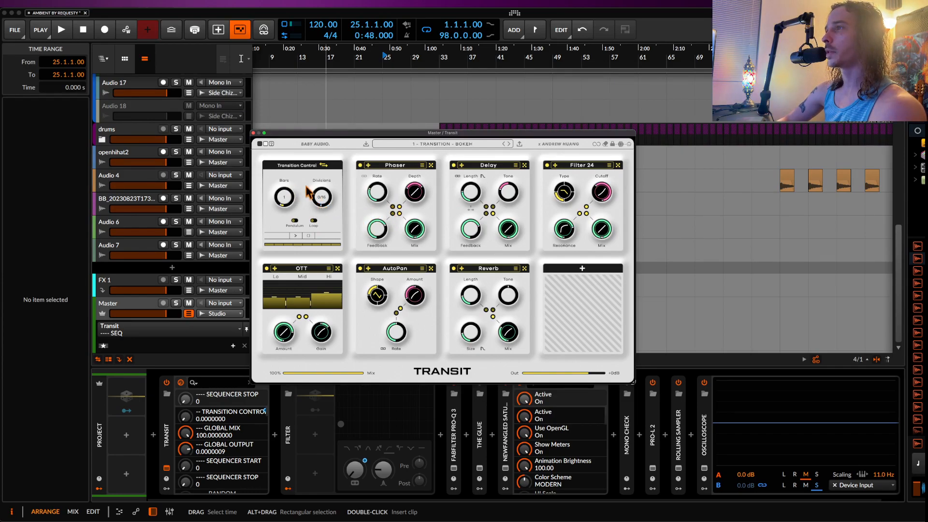
pyautogui.click(323, 167)
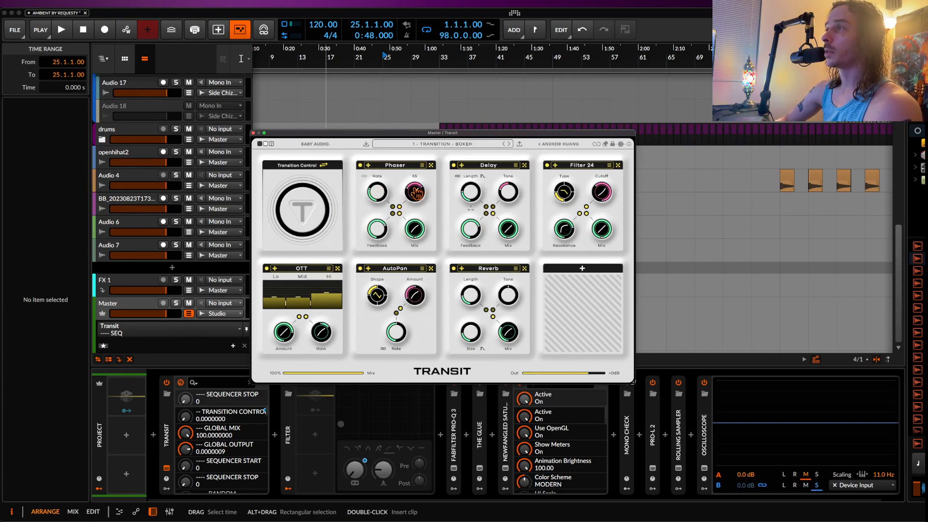
# Step: Set the Phaser's depth end to about 21 and switch the Transit interface to its dark theme
pyautogui.moveTo(412, 192)
pyautogui.mouseDown()
pyautogui.moveTo(407, 209)
pyautogui.moveTo(414, 150)
pyautogui.moveTo(415, 193)
pyautogui.mouseUp()
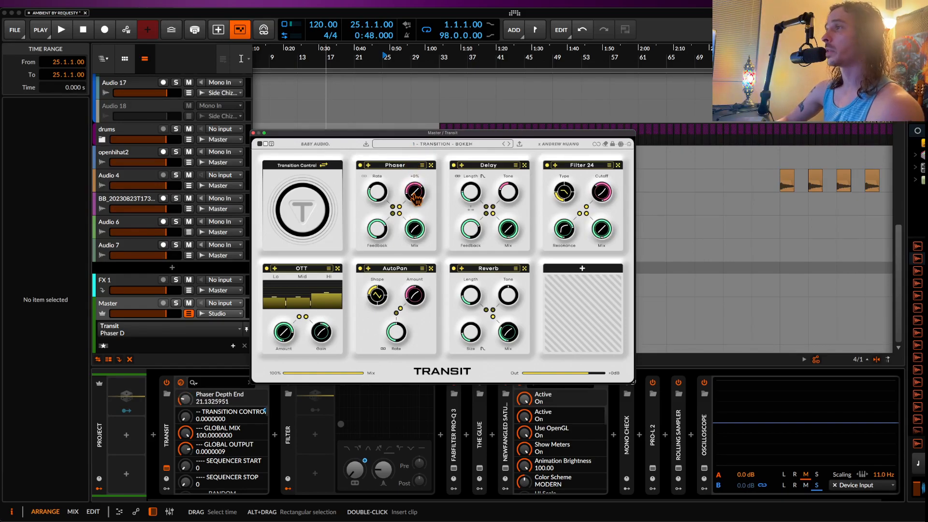
pyautogui.click(260, 144)
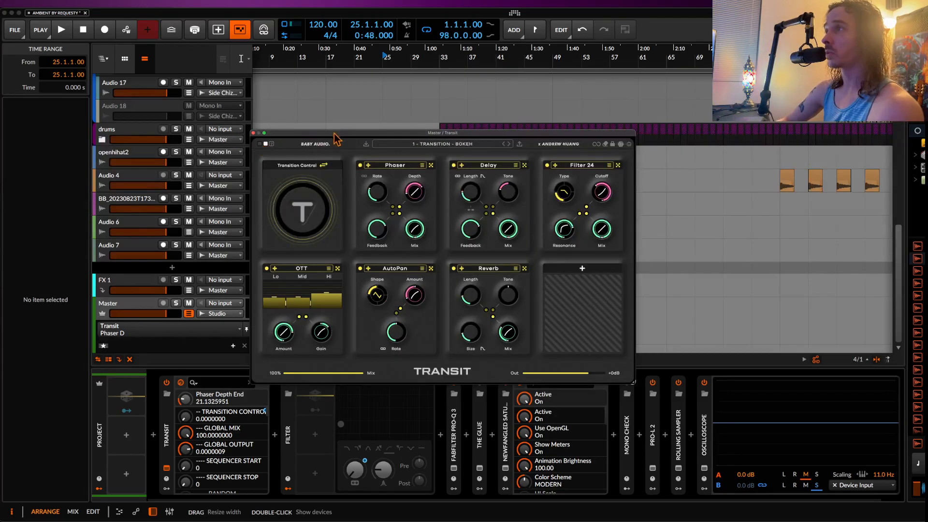
pyautogui.moveTo(343, 135); pyautogui.dragTo(327, 120)
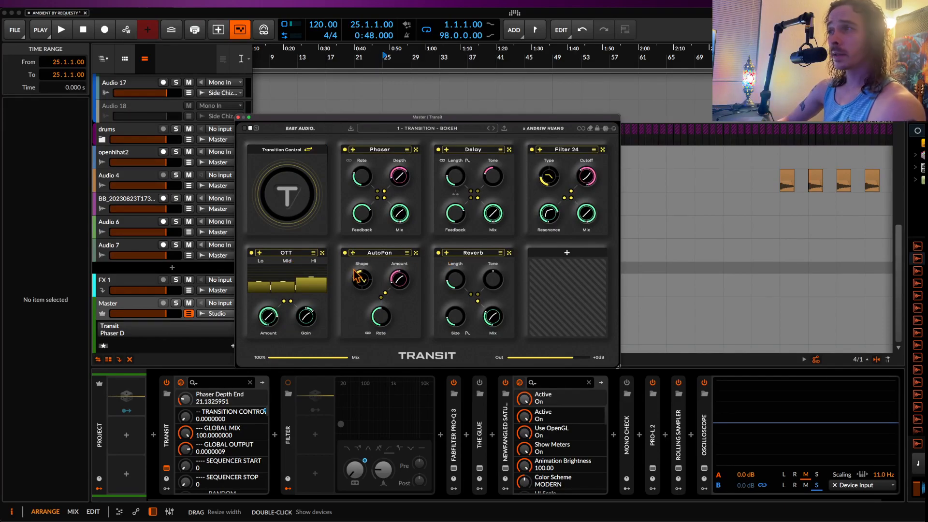
# Step: Examine the full list of effects offered for Transit's empty module slot without adding one
pyautogui.click(569, 269)
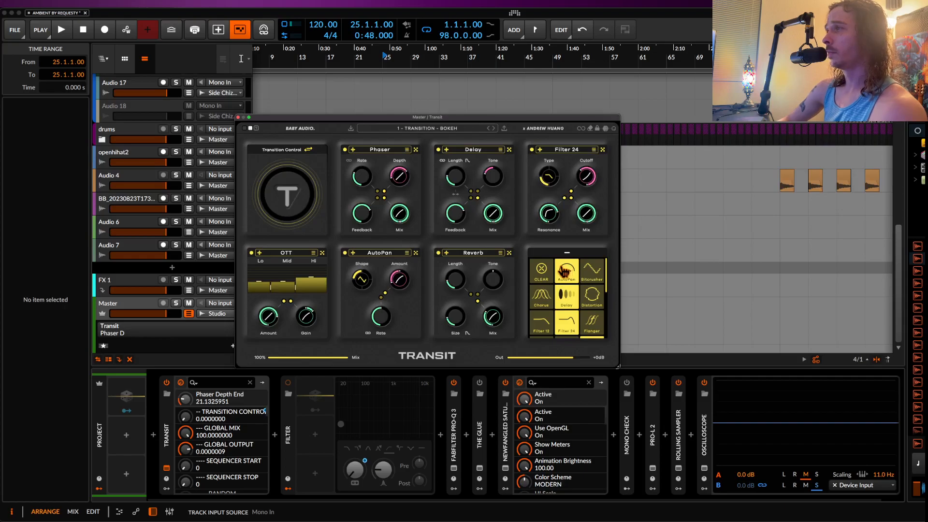
pyautogui.scroll(-3, 590, 274)
pyautogui.scroll(-1, 589, 273)
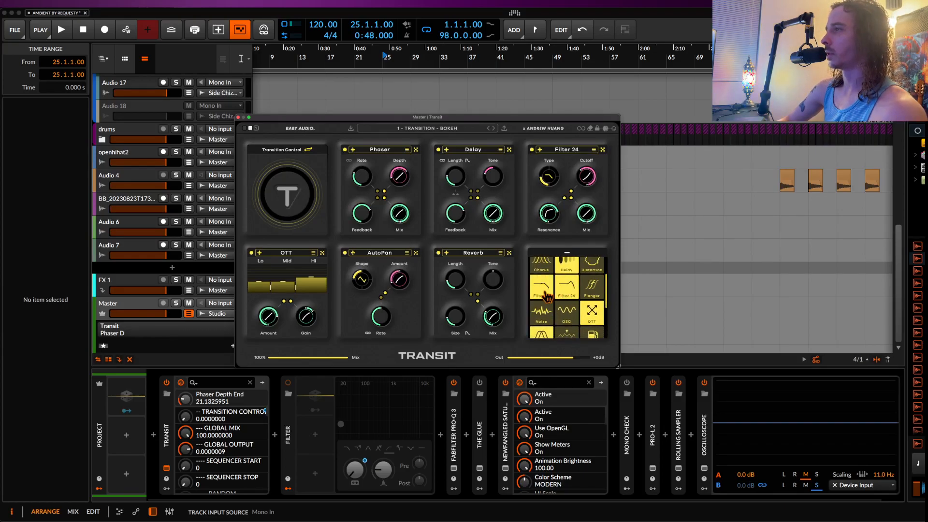
pyautogui.scroll(-1, 590, 290)
pyautogui.scroll(-2, 588, 314)
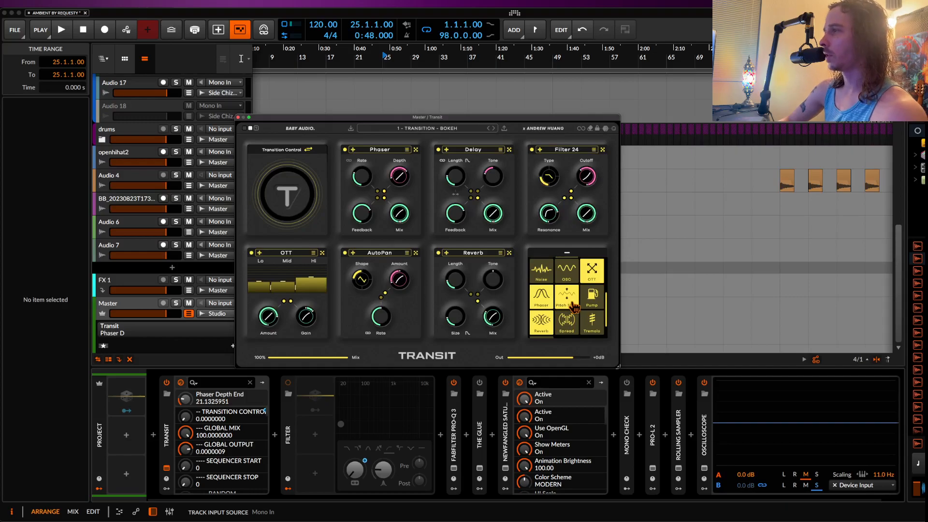
pyautogui.scroll(4, 554, 304)
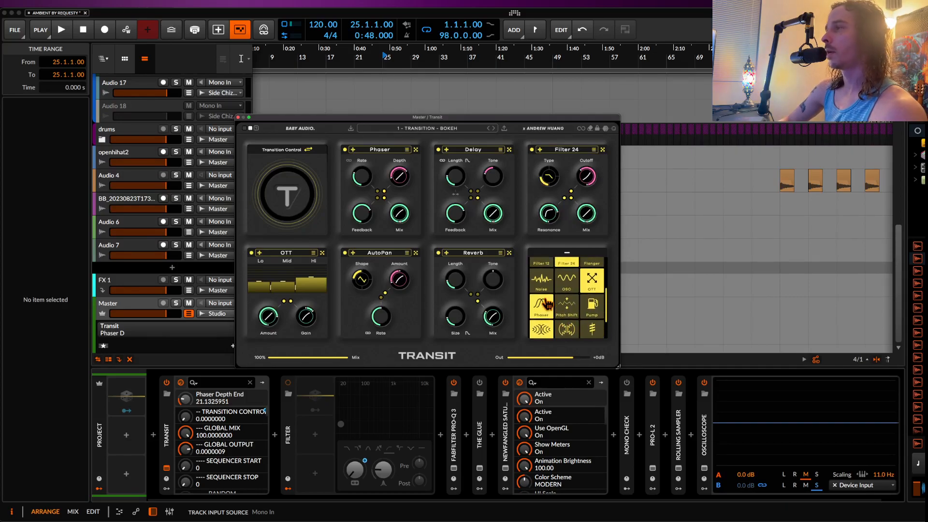
pyautogui.click(532, 246)
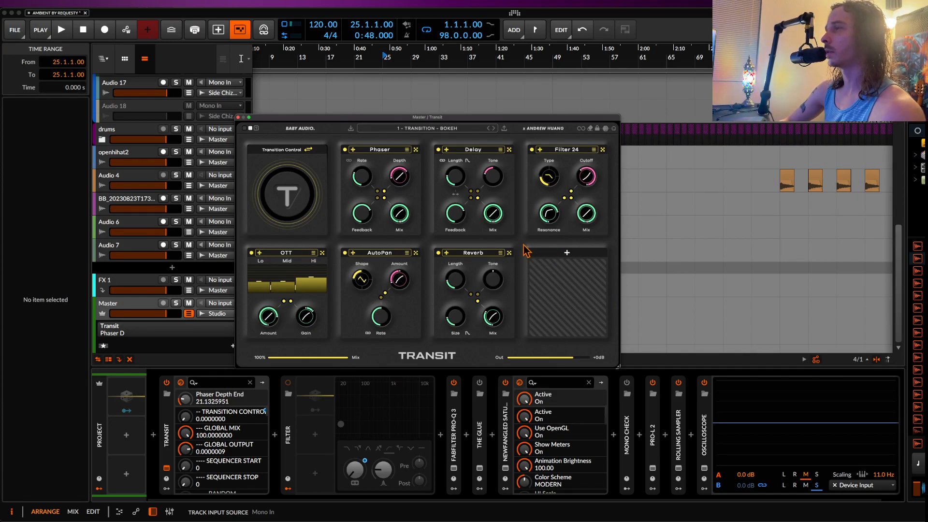
pyautogui.click(550, 254)
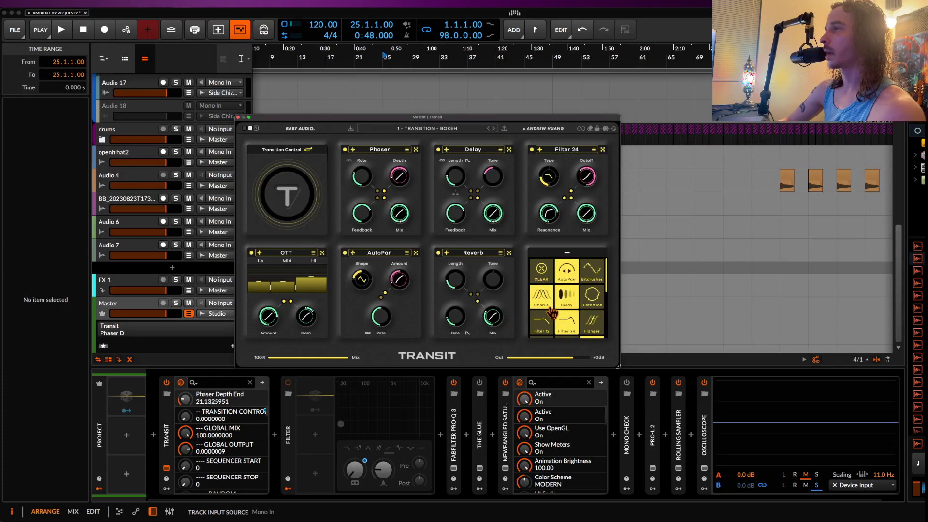
pyautogui.click(518, 243)
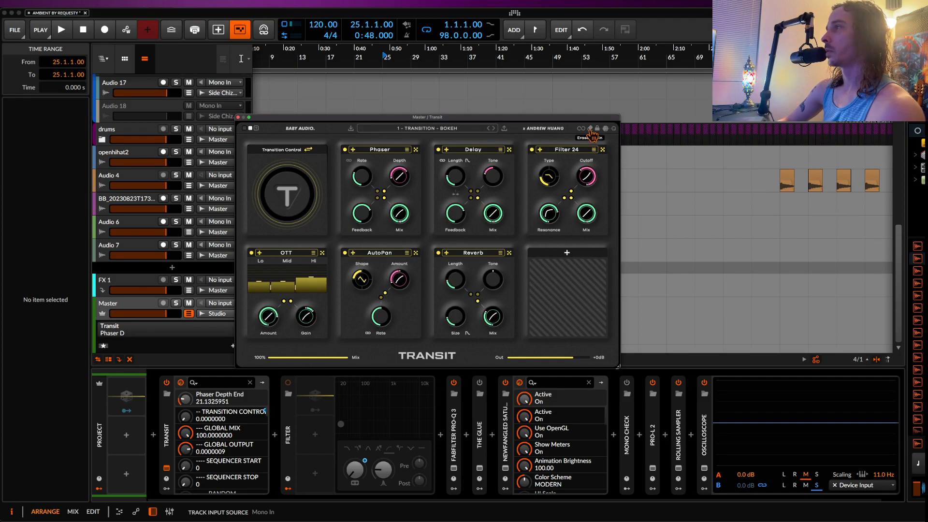
# Step: Randomize Transit's effect modules several times to get a new transition
pyautogui.click(605, 129)
pyautogui.click(606, 129)
pyautogui.click(605, 128)
pyautogui.click(606, 128)
pyautogui.click(605, 129)
pyautogui.click(605, 129)
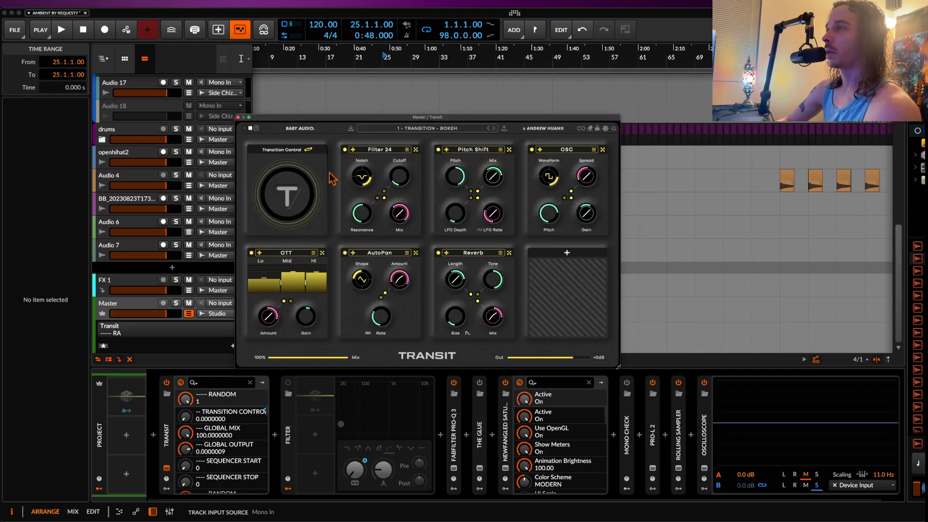
# Step: Play the arrangement from bar 25 to hear the randomized transition, closing the Transit window and stopping during bar 29
pyautogui.press('space')
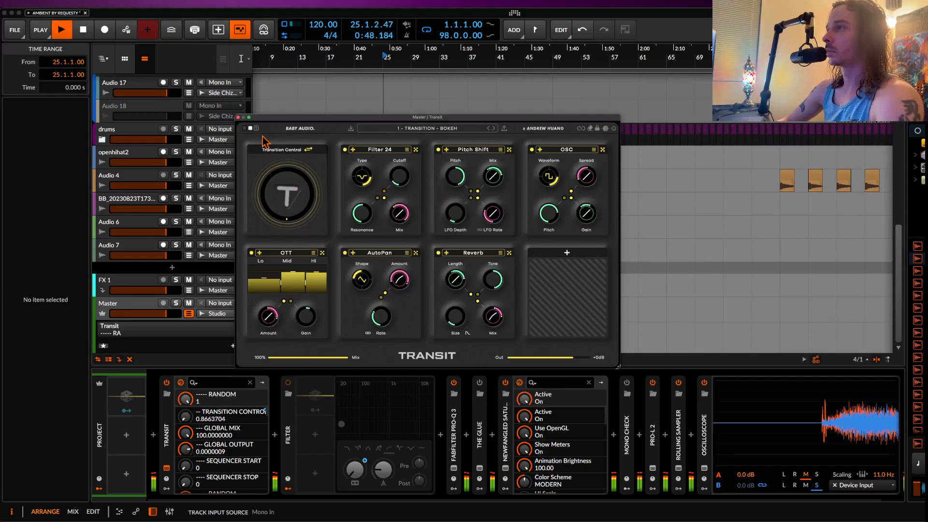
pyautogui.click(238, 117)
pyautogui.hscroll(-5, 378, 191)
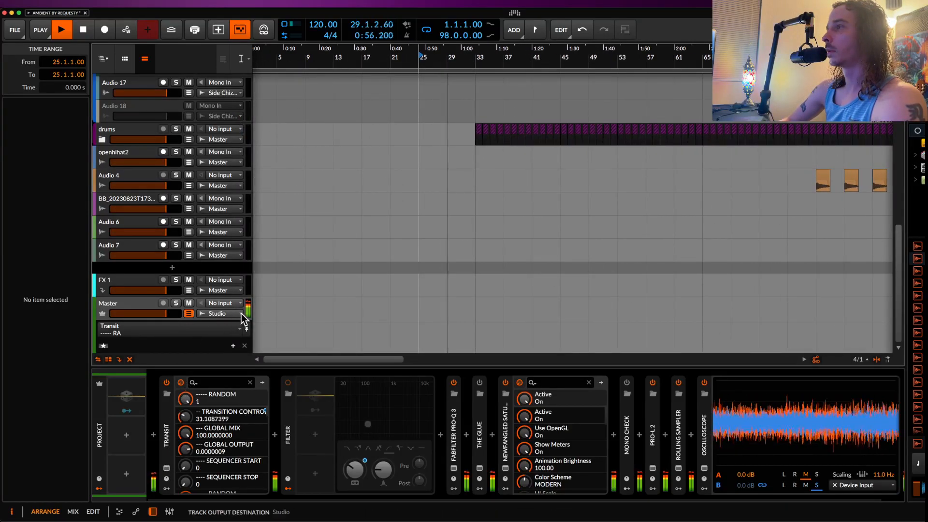
pyautogui.press('space')
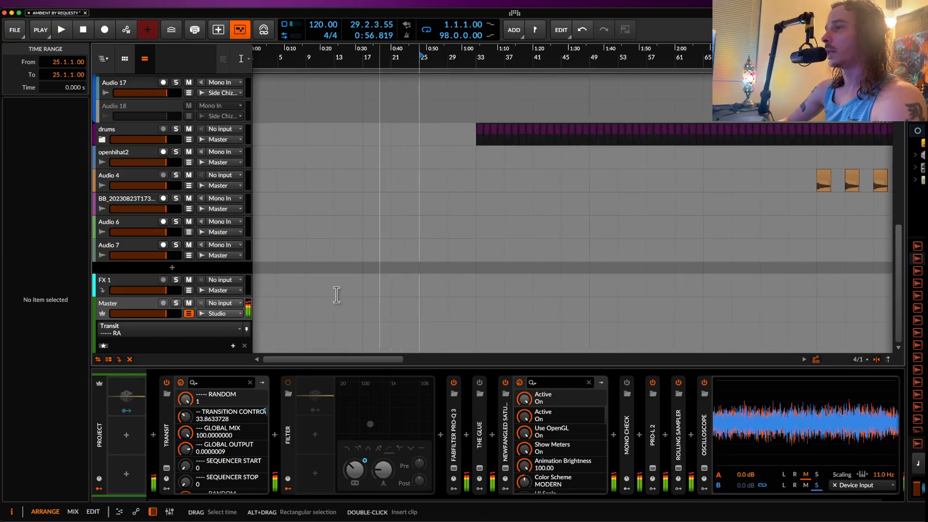
# Step: Reopen Transit and randomize its effect modules again
pyautogui.click(167, 469)
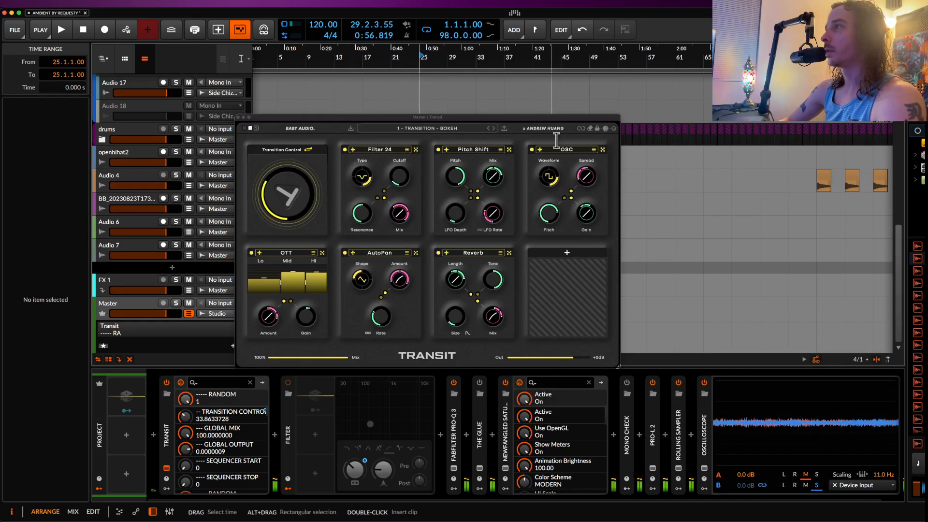
pyautogui.click(603, 130)
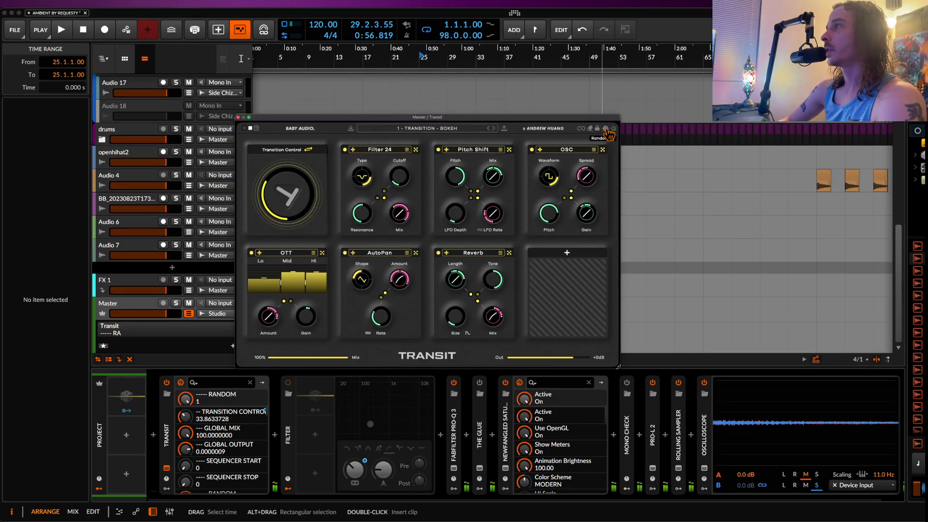
pyautogui.click(606, 131)
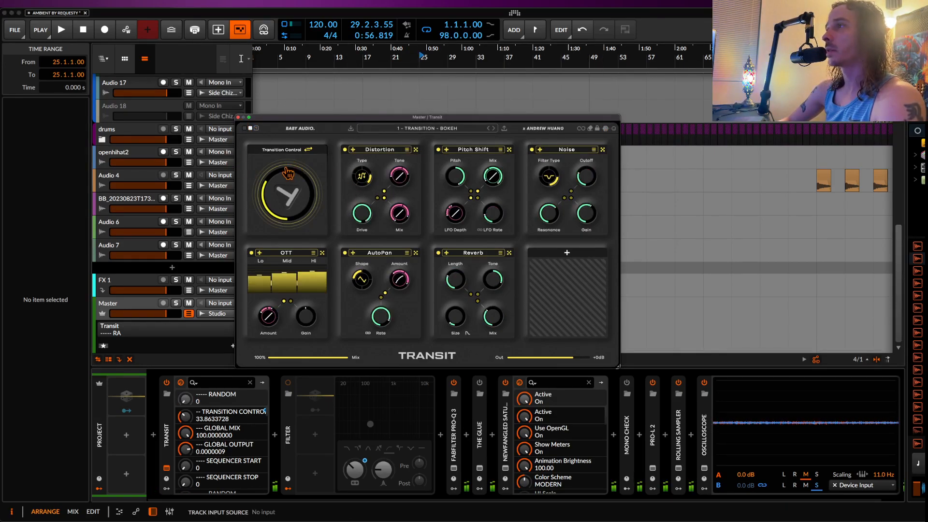
# Step: Play from bar 25 through the drum entry at bar 33 to hear the new transition, with the Transit window closed
pyautogui.press('space')
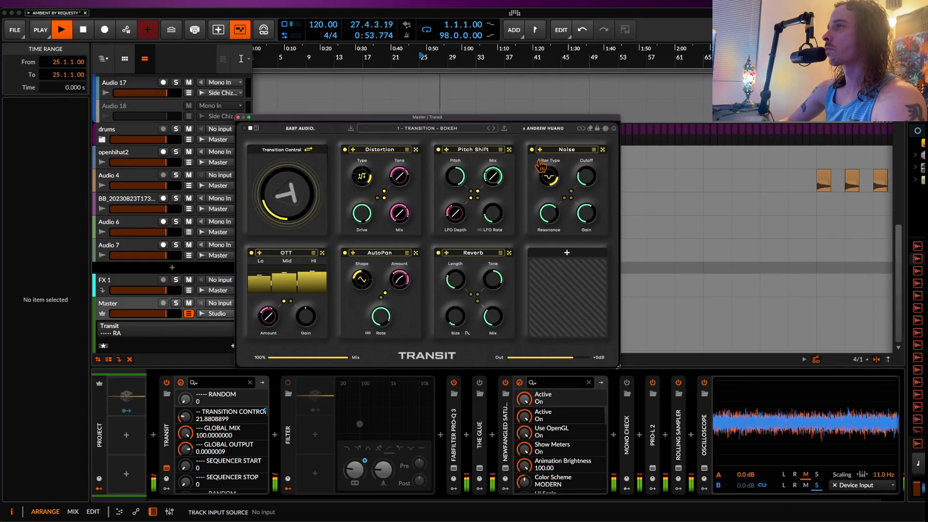
pyautogui.click(238, 116)
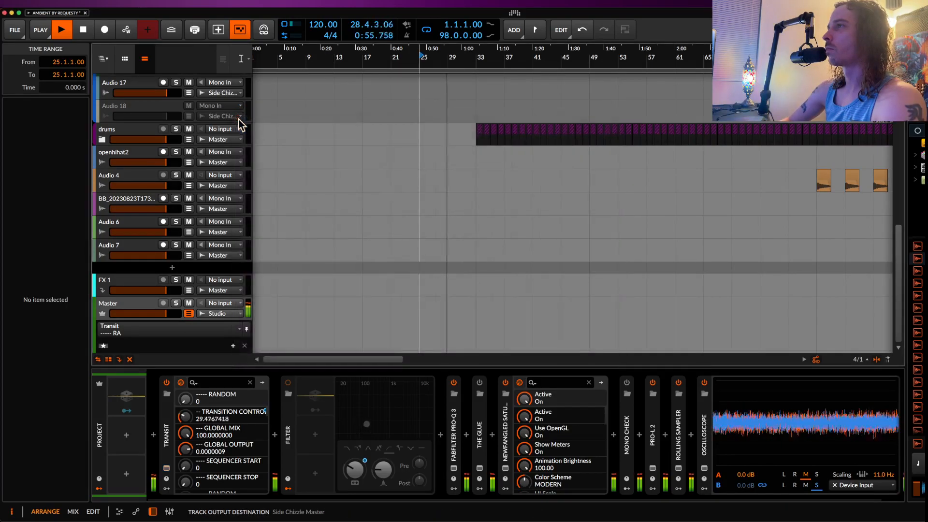
pyautogui.hscroll(-1, 352, 219)
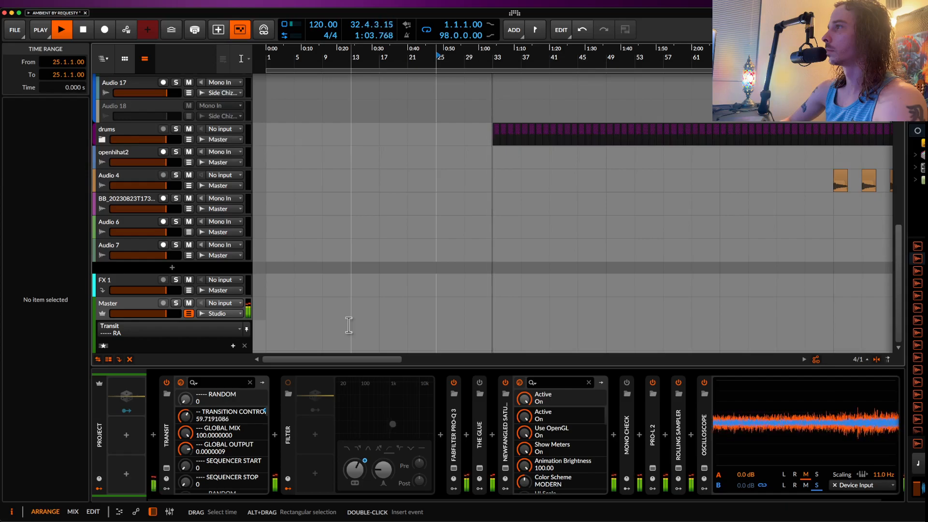
pyautogui.press('space')
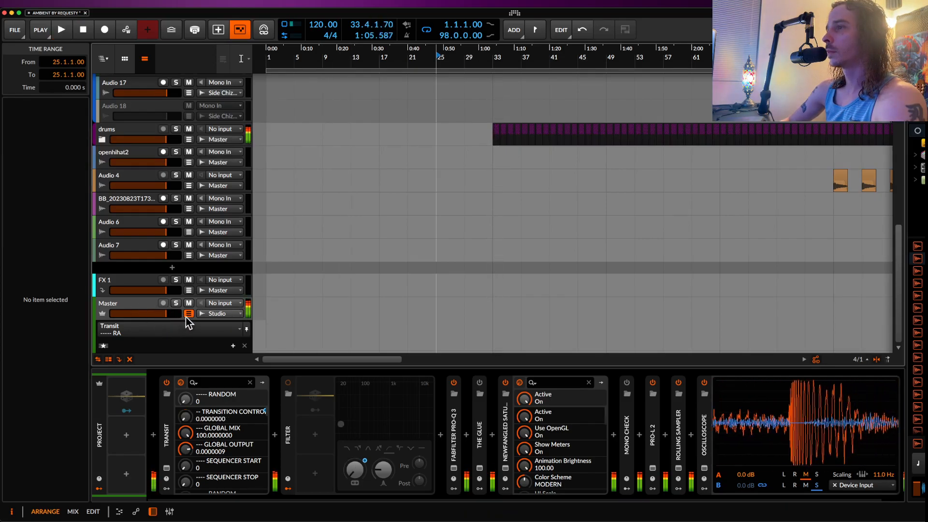
# Step: Hide the Master track's automation lane and select the Master track
pyautogui.click(188, 313)
pyautogui.click(131, 336)
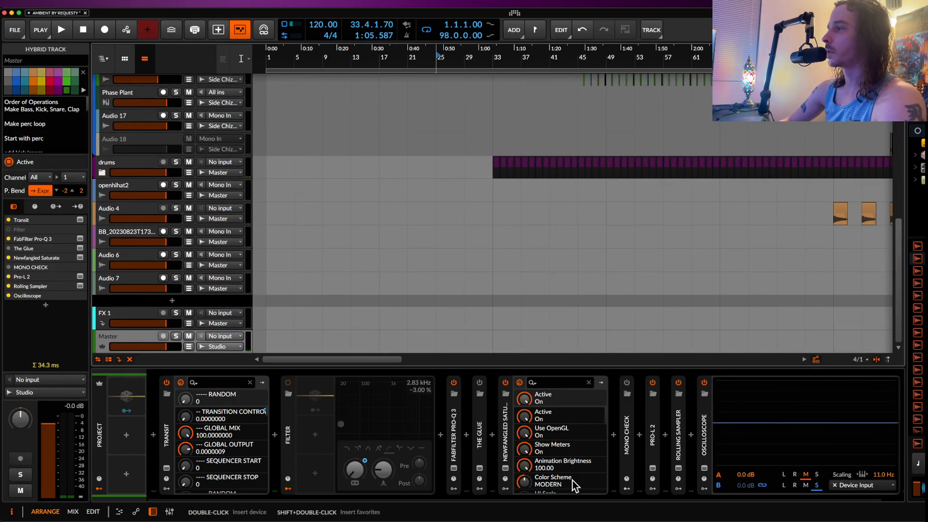
# Step: Select the recently recorded passage in Rolling Sampler and place it as a clip on the Audio 7 track at about bar 29
pyautogui.click(653, 468)
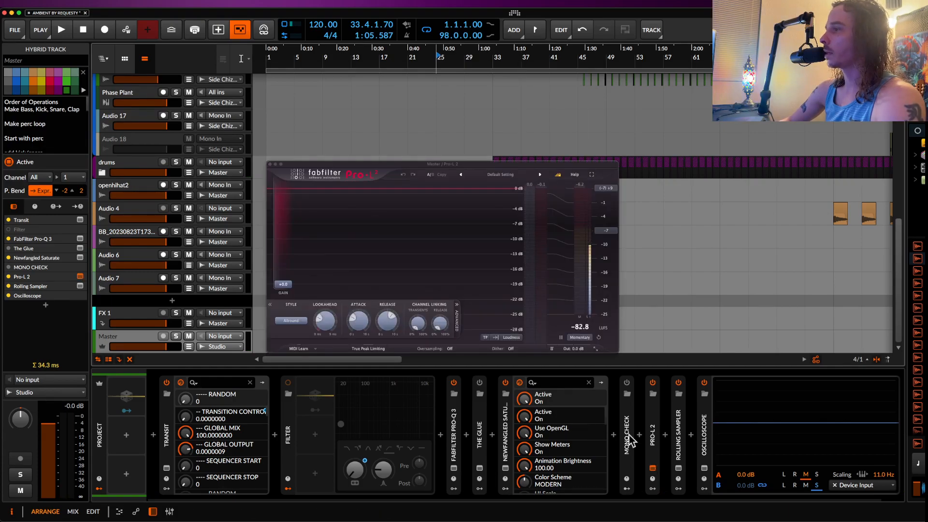
pyautogui.click(677, 467)
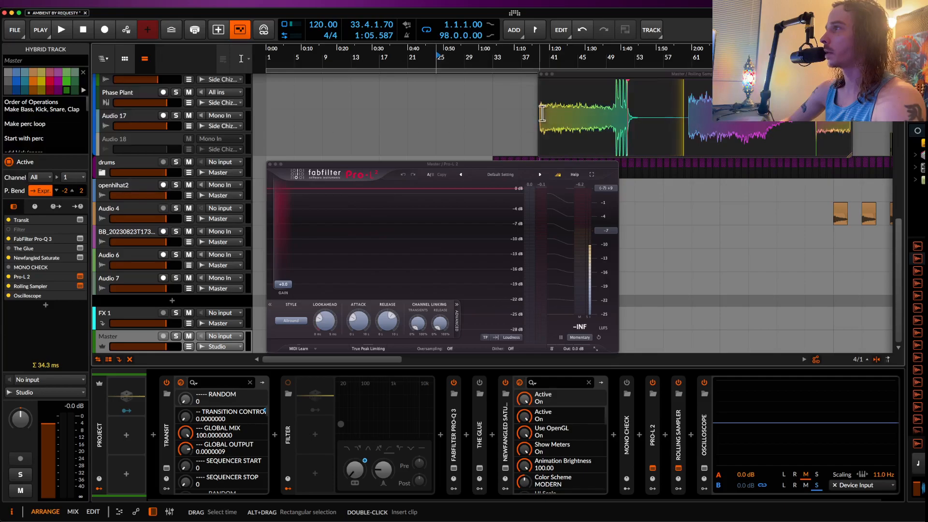
pyautogui.click(610, 136)
pyautogui.moveTo(607, 131)
pyautogui.mouseDown()
pyautogui.moveTo(631, 137)
pyautogui.moveTo(616, 134)
pyautogui.mouseUp()
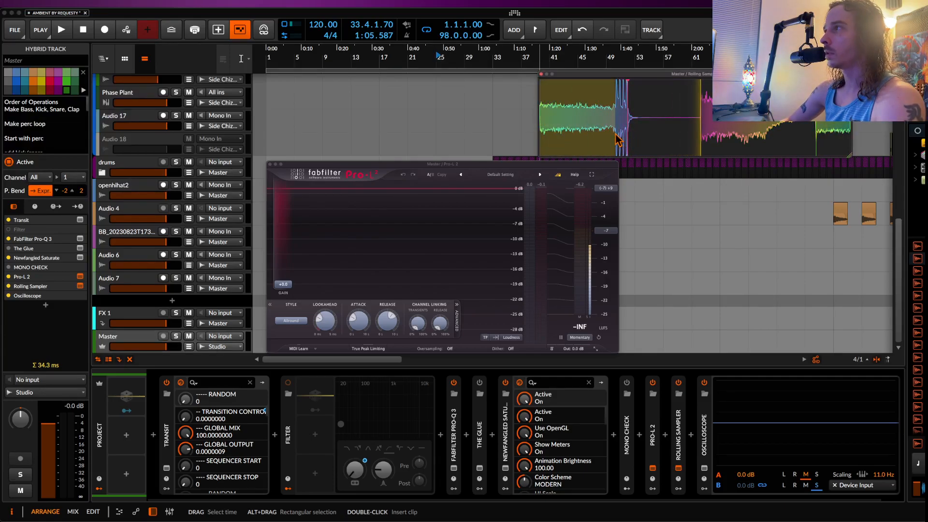
pyautogui.click(270, 164)
pyautogui.moveTo(574, 125); pyautogui.dragTo(464, 290)
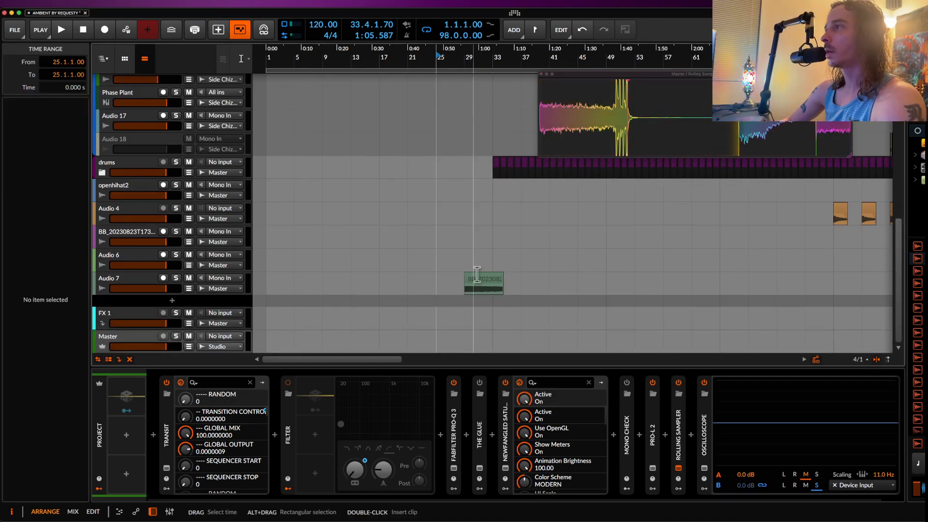
# Step: Disable Transit on the Master track and move the Audio 7 clip to 27.3.2.06 so it ends where the drums enter
pyautogui.scroll(12, 481, 263)
pyautogui.scroll(-10, 481, 263)
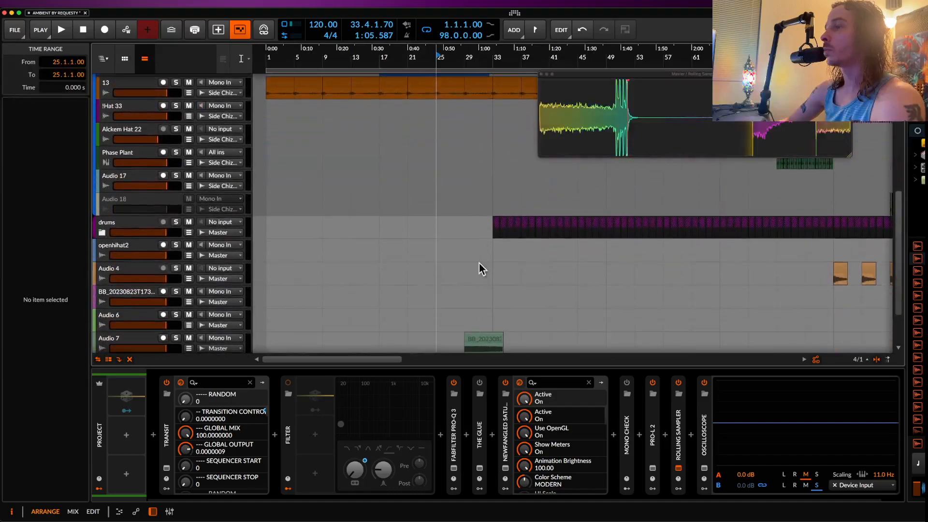
pyautogui.click(166, 382)
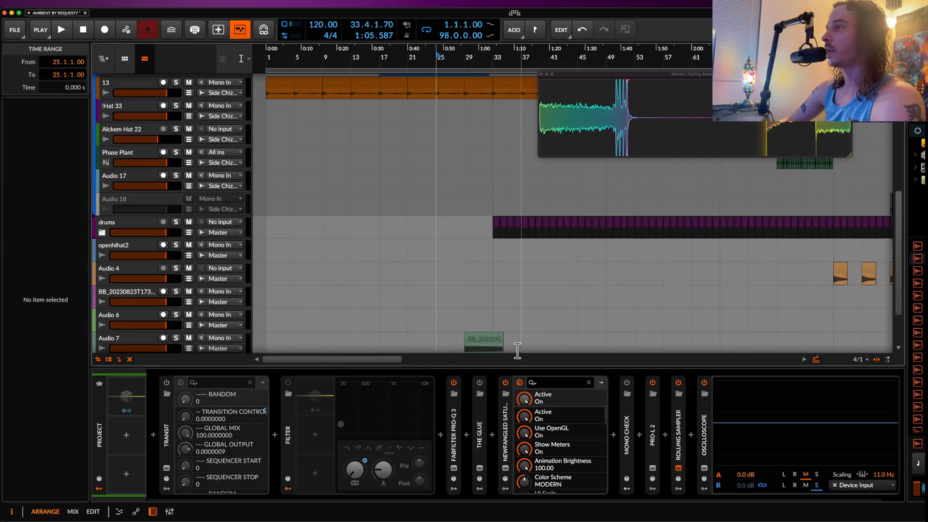
pyautogui.scroll(4, 486, 343)
pyautogui.scroll(1, 485, 343)
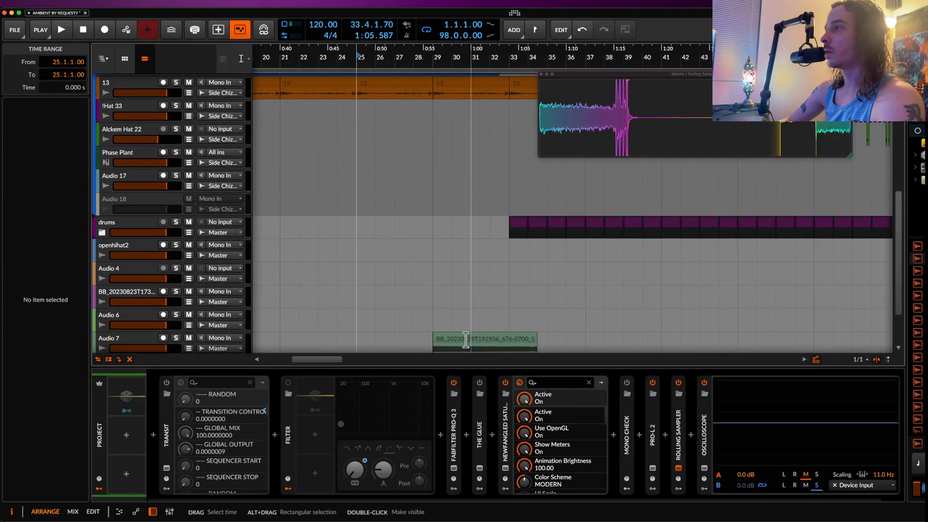
pyautogui.click(451, 338)
pyautogui.moveTo(454, 339); pyautogui.dragTo(427, 339)
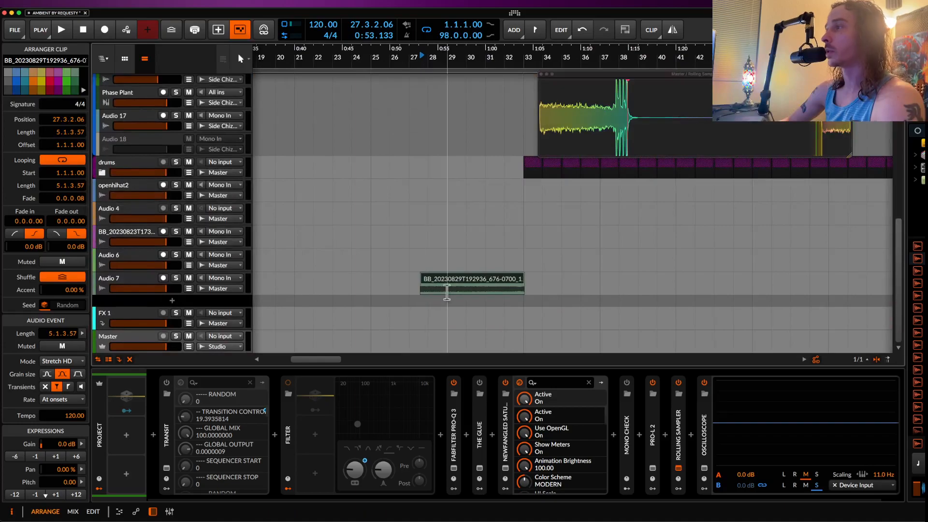
# Step: Solo Audio 7, give its clip a fade-in of 2.3.0.28, and play it
pyautogui.click(176, 278)
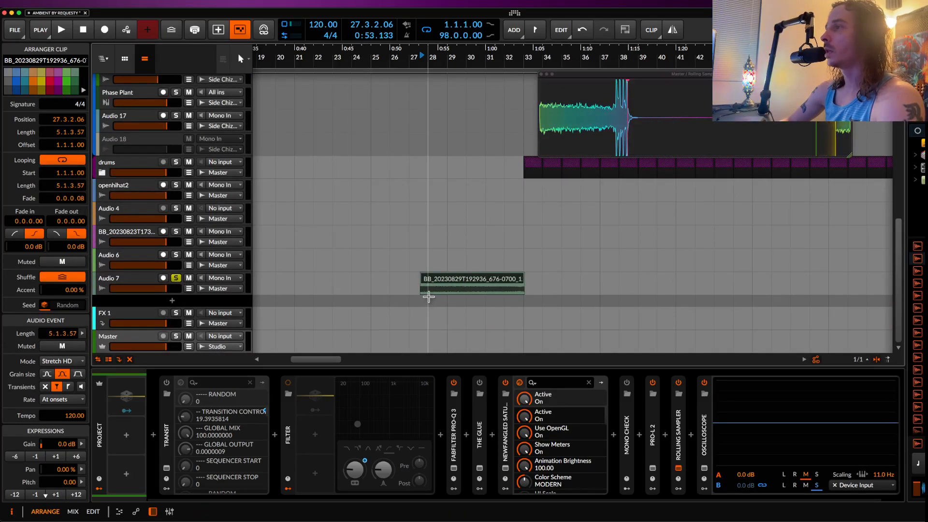
pyautogui.moveTo(423, 289); pyautogui.dragTo(477, 296)
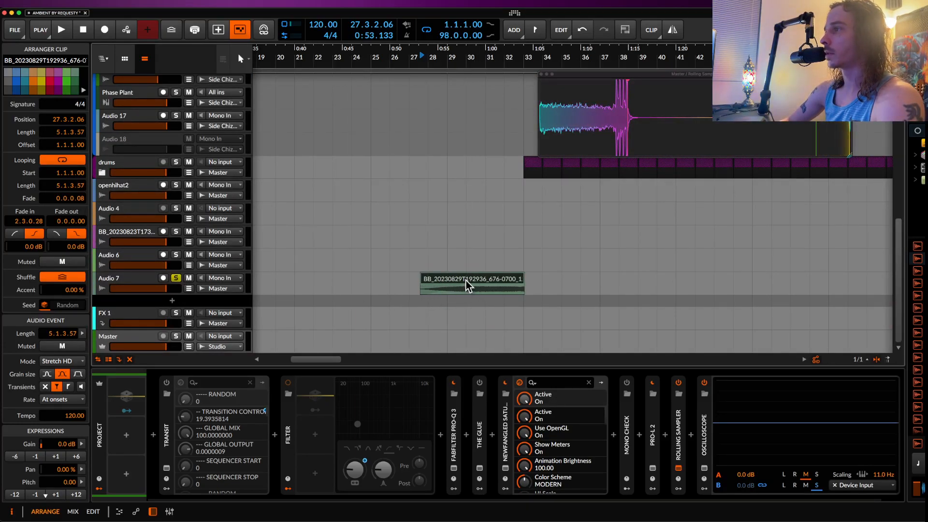
pyautogui.scroll(1, 465, 277)
pyautogui.scroll(2, 465, 278)
pyautogui.press('space')
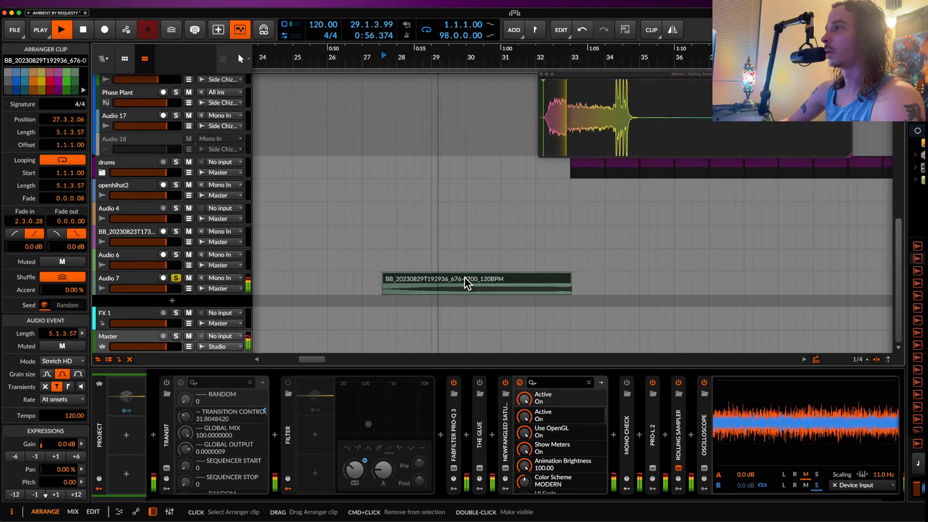
# Step: Stop playback, split the Audio 7 clip at bar 30, delete its second part, and move the remaining part to 29.3.1.00
pyautogui.click(468, 293)
pyautogui.press('space')
pyautogui.press('super+e')
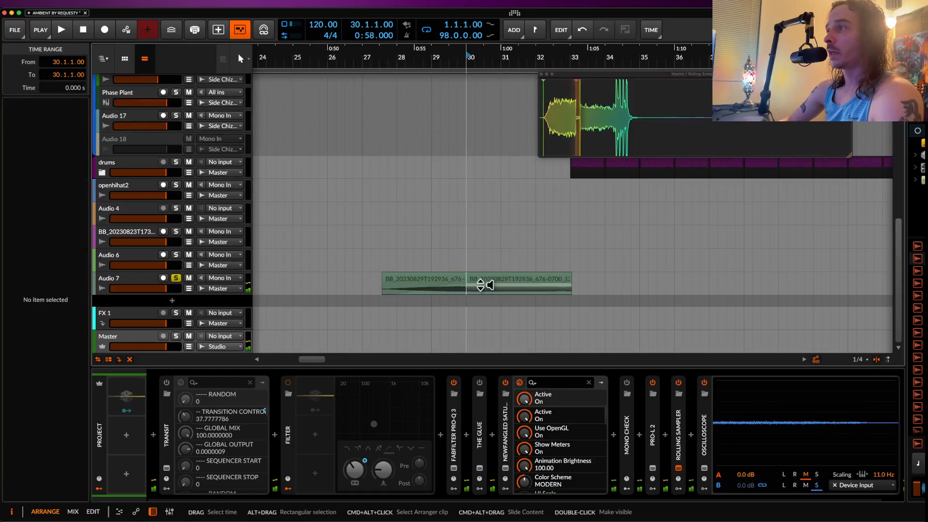
pyautogui.click(485, 280)
pyautogui.press('Delete')
pyautogui.moveTo(456, 284); pyautogui.dragTo(518, 296)
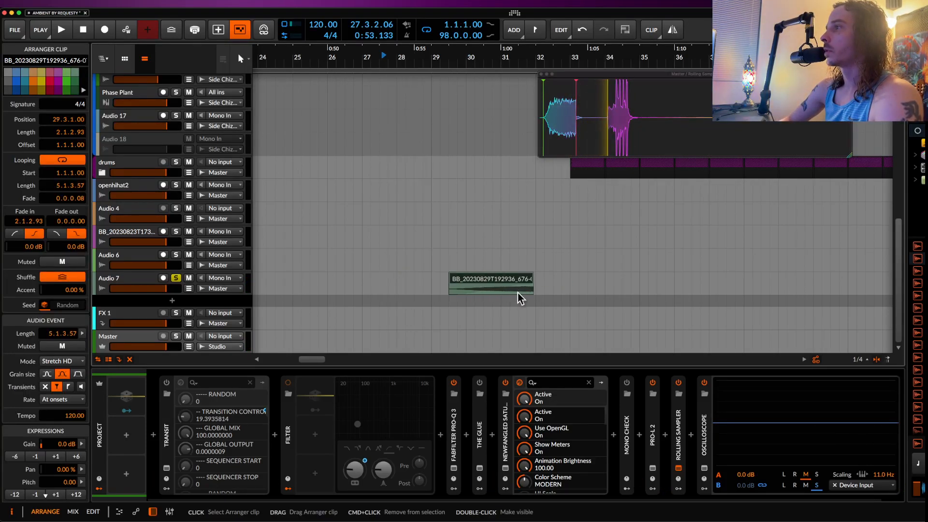
# Step: Move the shortened Audio 7 clip to 30.3.1.00 so it ends at the drum entry at bar 33
pyautogui.scroll(5, 518, 296)
pyautogui.scroll(4, 519, 293)
pyautogui.hscroll(3, 471, 163)
pyautogui.scroll(-10, 471, 163)
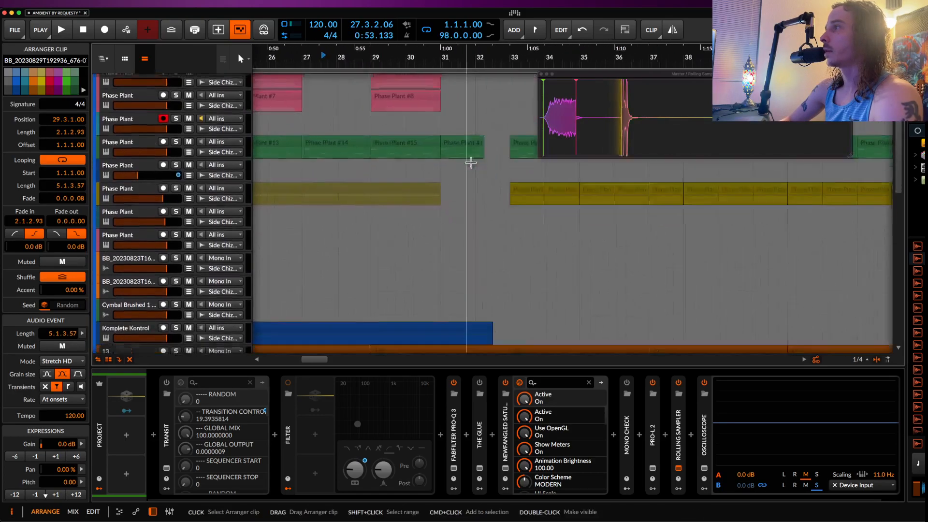
pyautogui.scroll(-2, 473, 163)
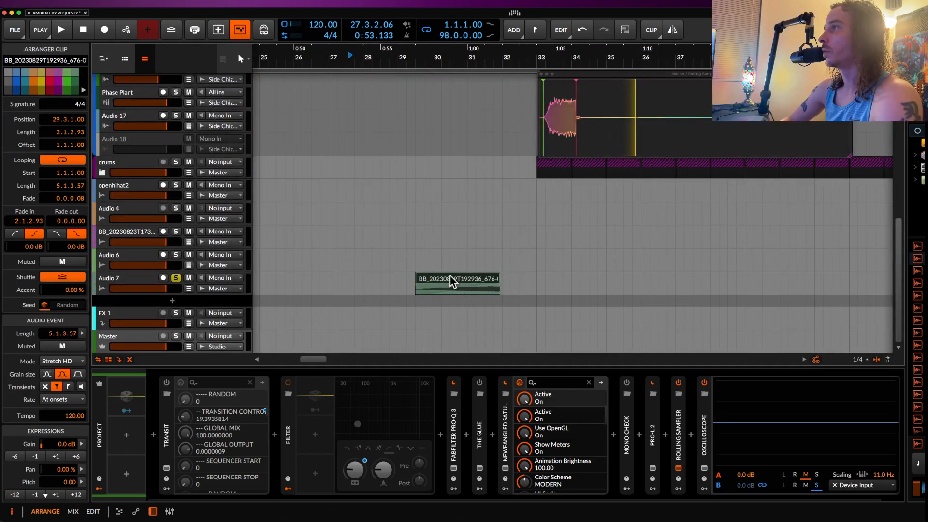
pyautogui.hscroll(2, 450, 276)
pyautogui.moveTo(414, 288); pyautogui.dragTo(450, 290)
# Step: Insert a Tremolo between the kHs Frequency Shifter and the Amp on the Audio 7 track
pyautogui.click(130, 287)
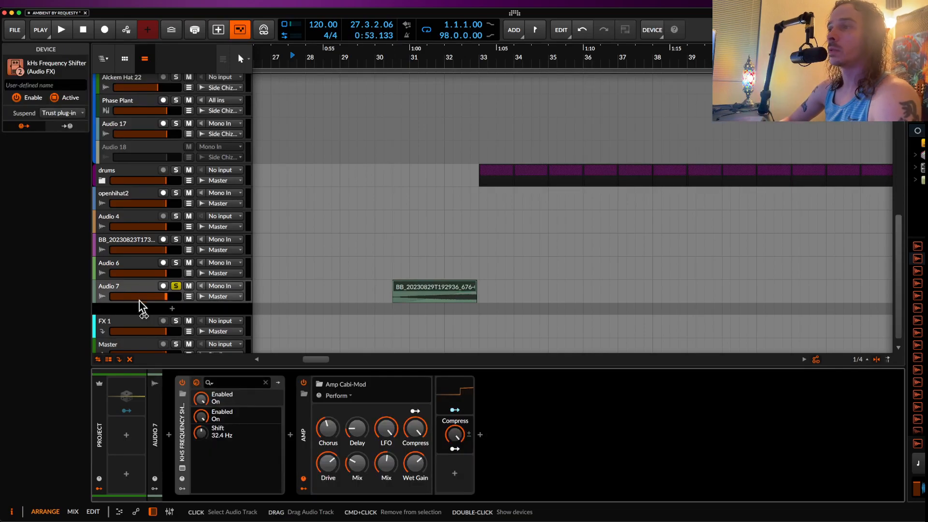
pyautogui.doubleClick(183, 415)
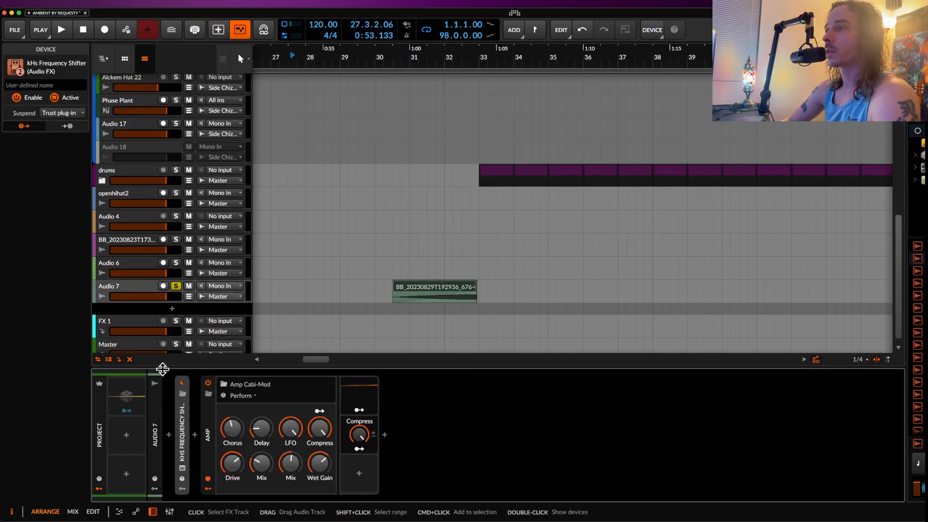
pyautogui.click(196, 438)
pyautogui.write('trem')
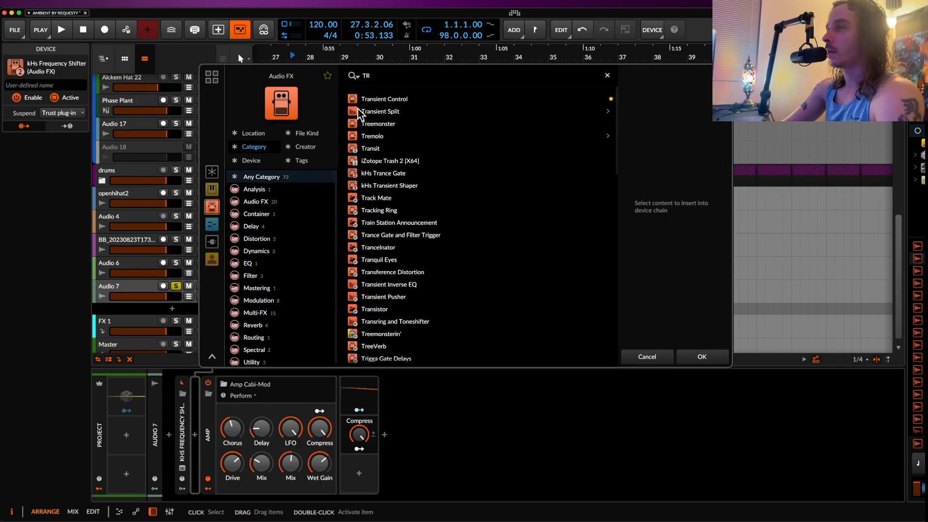
pyautogui.click(370, 100)
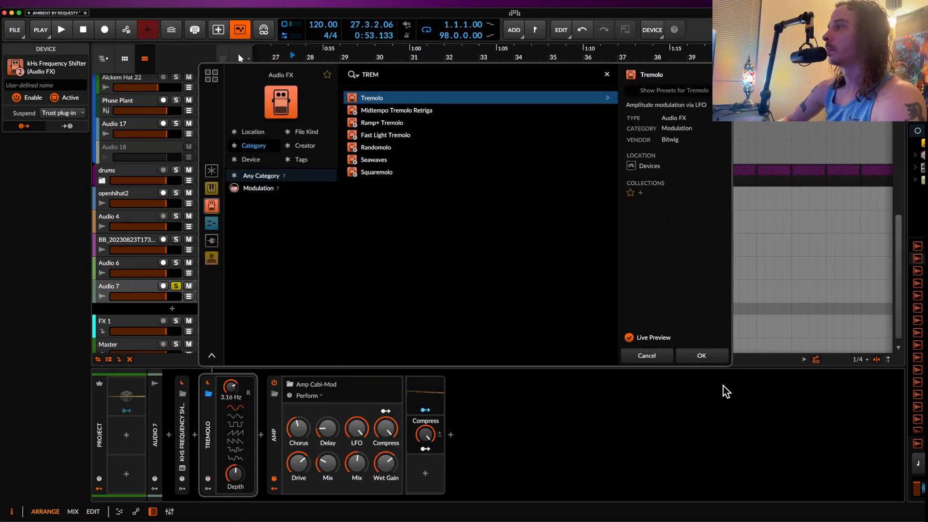
pyautogui.click(706, 357)
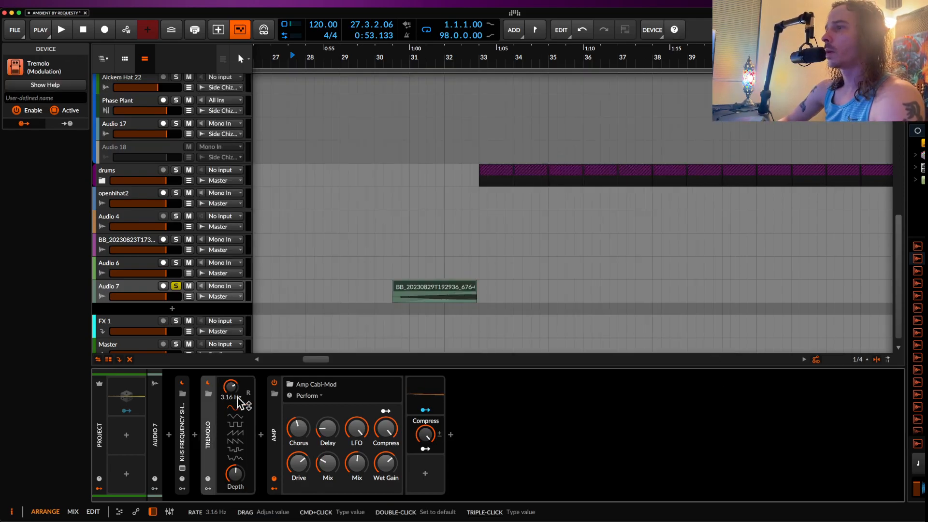
# Step: Raise the Tremolo's depth to maximum and automate its rate to ramp up from about bar 31 to bar 33
pyautogui.moveTo(233, 477); pyautogui.dragTo(233, 449)
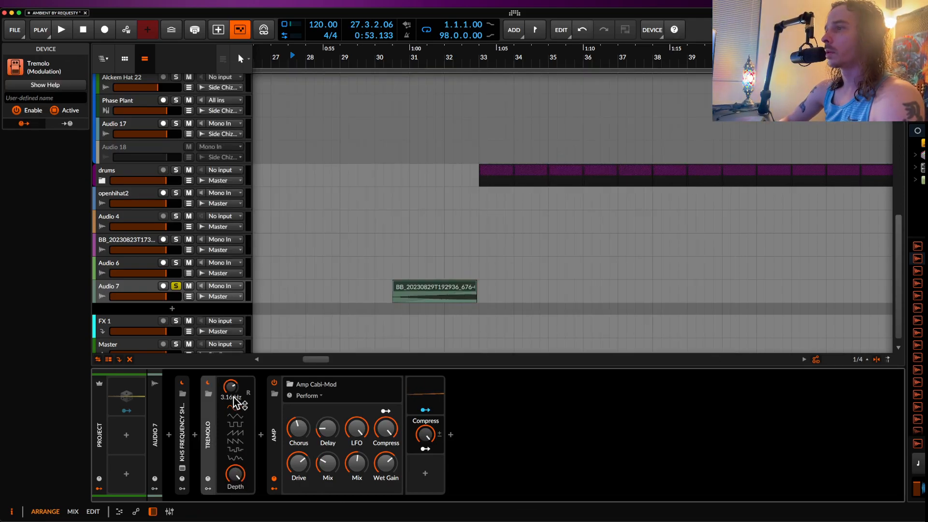
pyautogui.click(188, 297)
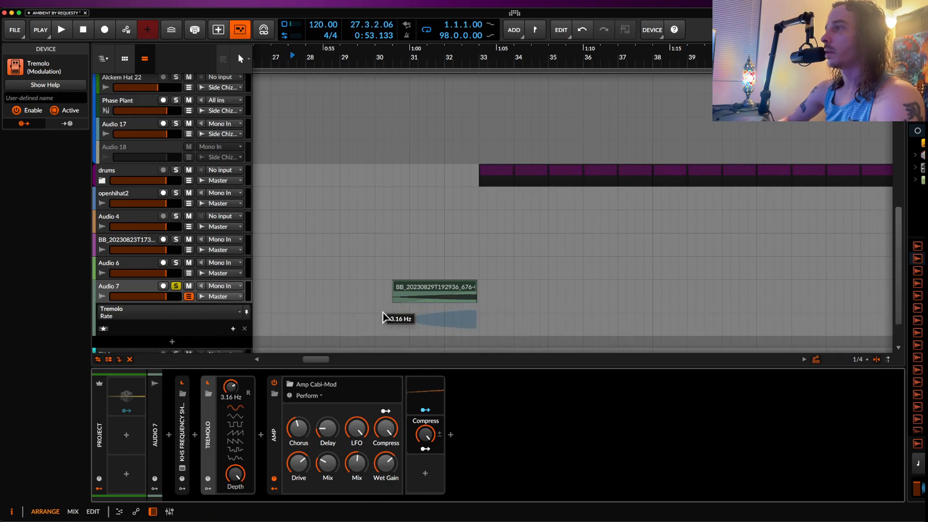
pyautogui.click(412, 315)
pyautogui.moveTo(476, 312); pyautogui.dragTo(477, 307)
# Step: Play the Audio 7 clip from its start to hear the accelerating tremolo, stopping at bar 33
pyautogui.click(408, 287)
pyautogui.press('space')
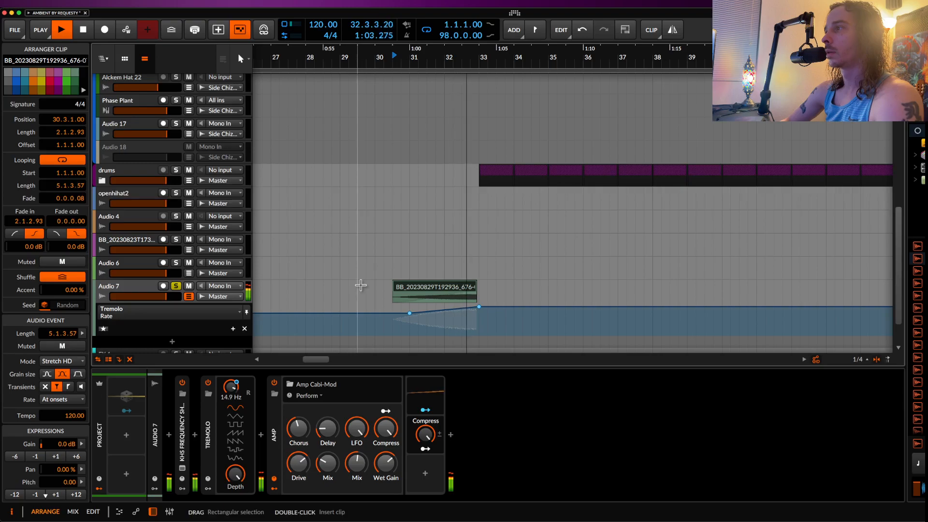
pyautogui.press('space')
# Step: Unsolo Audio 7 and hide its Tremolo rate automation lane
pyautogui.click(177, 287)
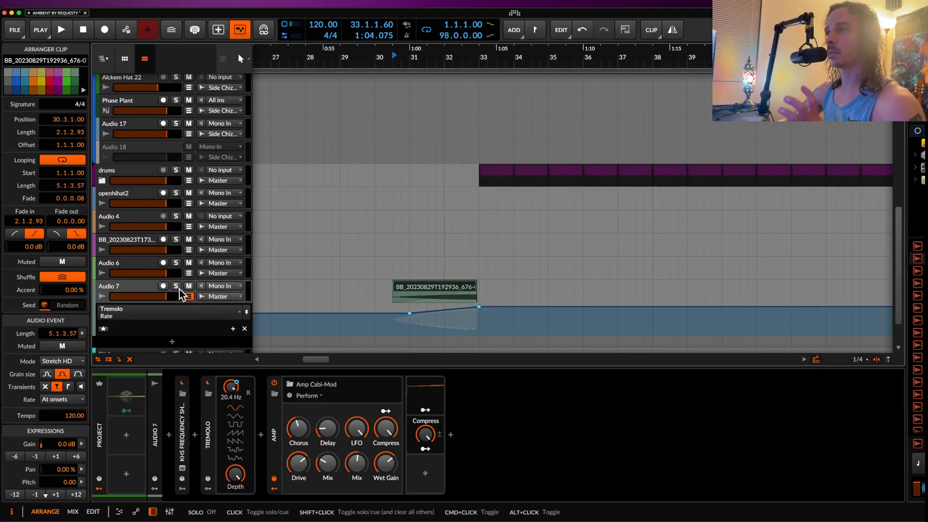
pyautogui.click(189, 296)
pyautogui.scroll(-1, 131, 289)
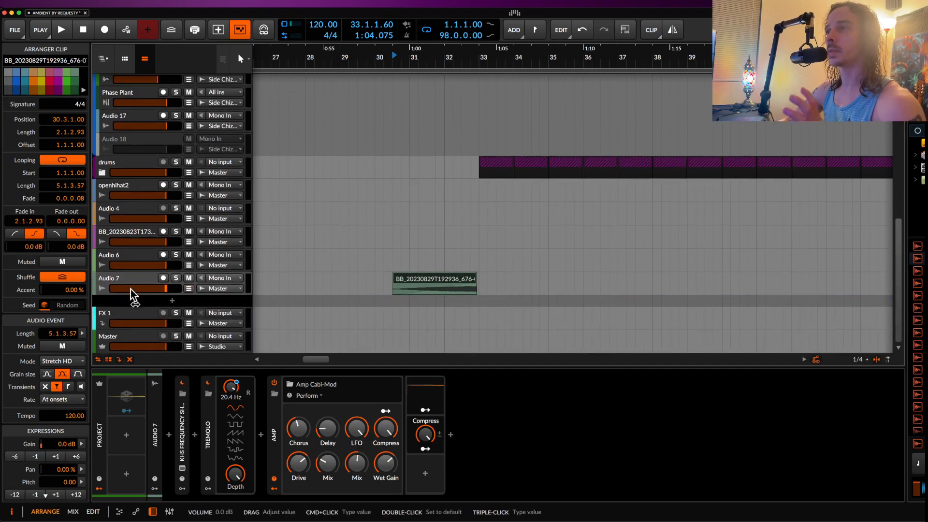
# Step: Re-enable Transit on the Master track, randomize its effect modules again, and close its window
pyautogui.click(131, 335)
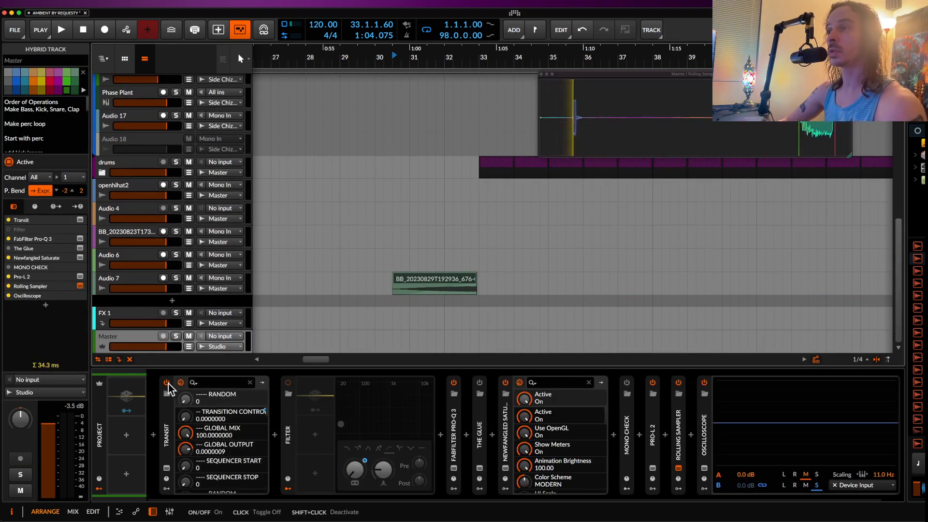
pyautogui.click(166, 468)
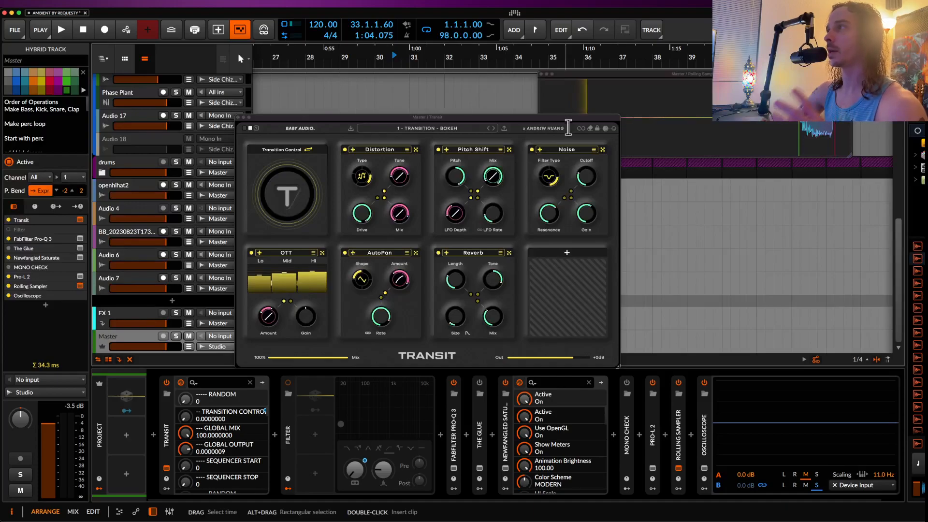
pyautogui.click(608, 128)
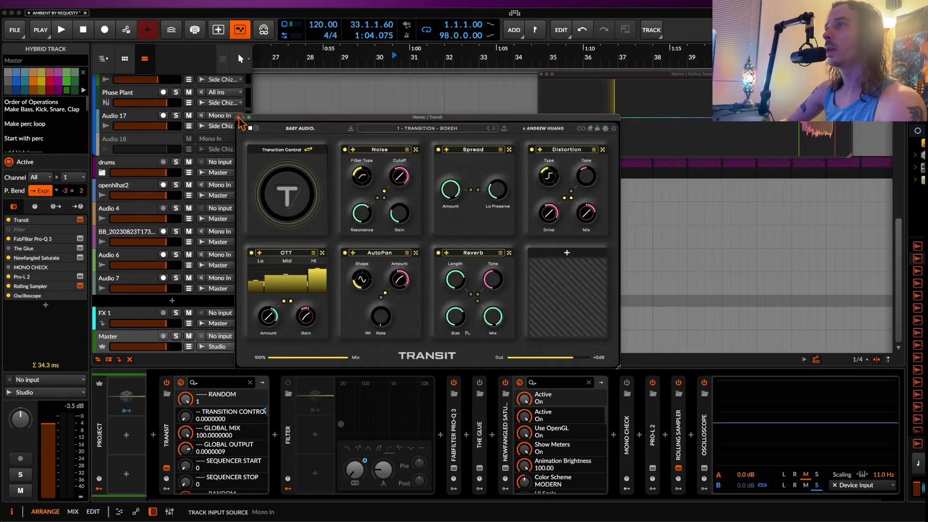
pyautogui.click(239, 118)
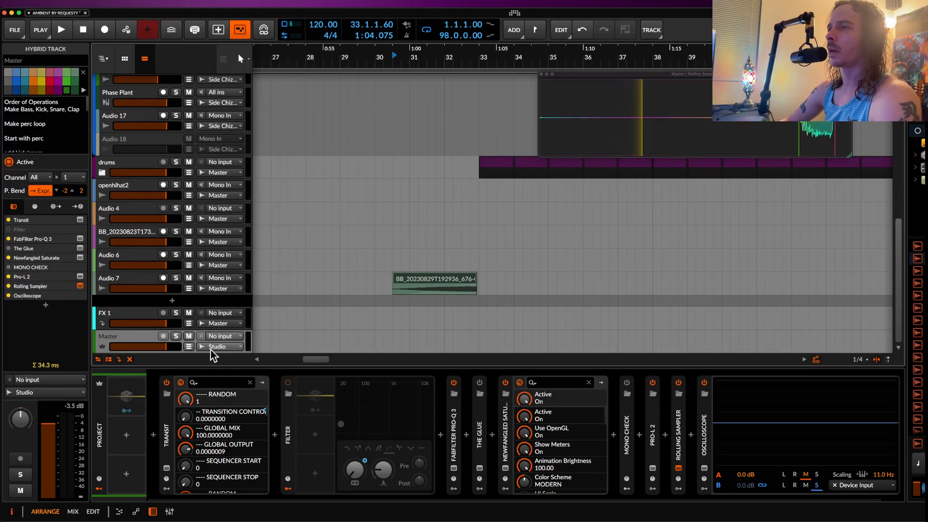
# Step: Show Transit's transition control automation on the Master track and move the start of its ramp to 30.1.1.00
pyautogui.click(187, 416)
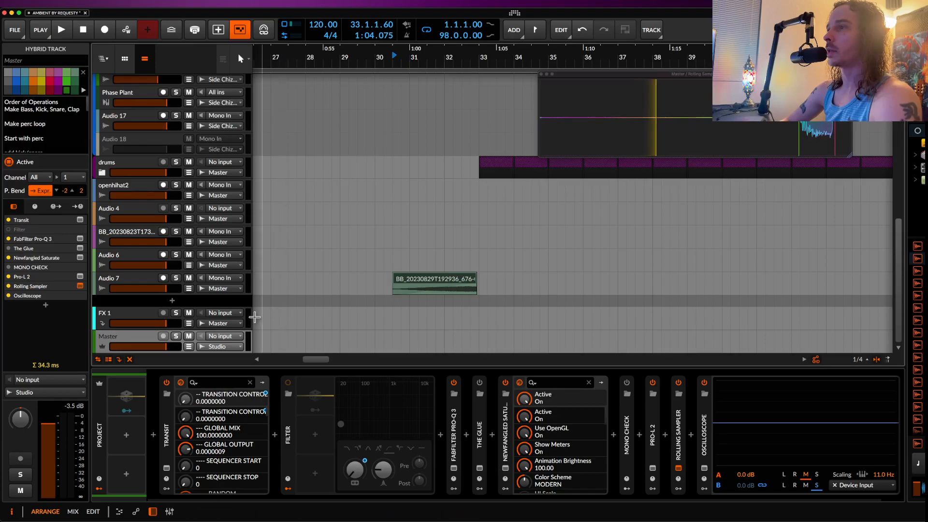
pyautogui.click(189, 347)
pyautogui.hscroll(-5, 306, 292)
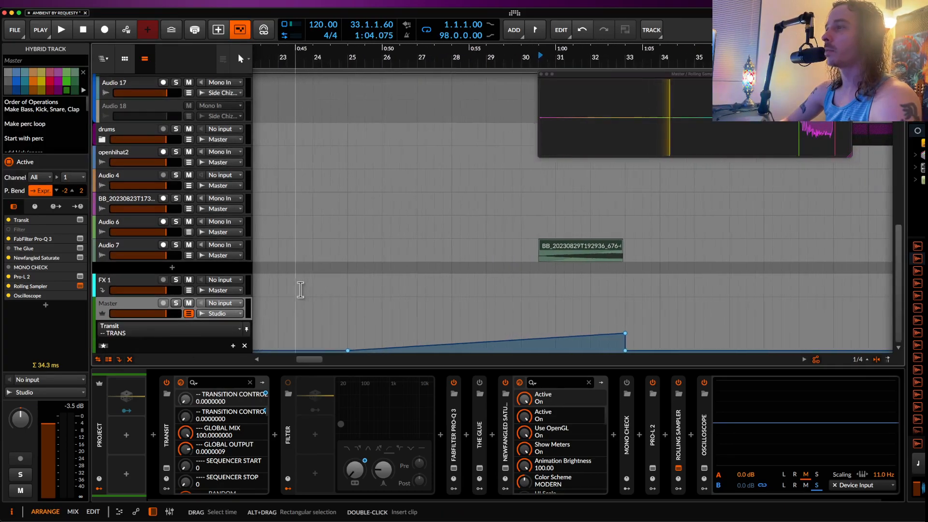
pyautogui.moveTo(344, 350); pyautogui.dragTo(491, 350)
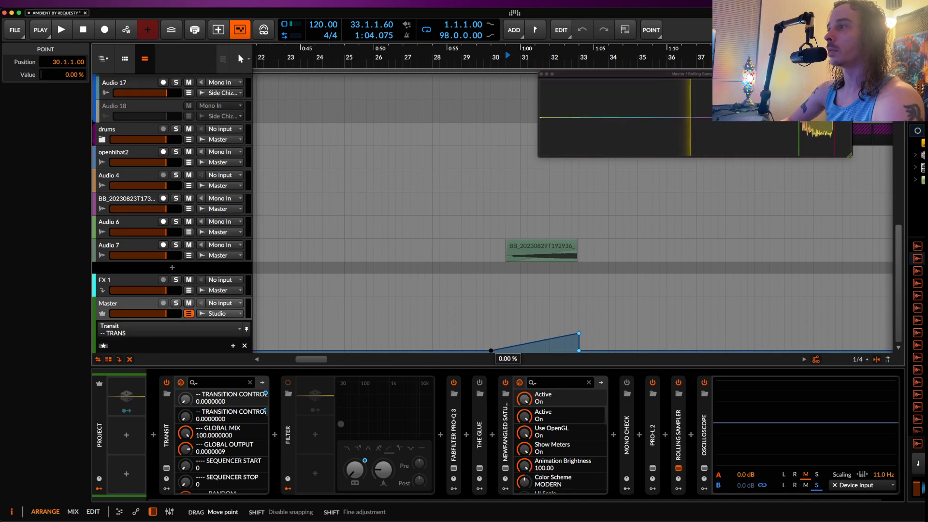
# Step: Set the playback start to bar 26 and hide the Master track's automation lane
pyautogui.click(405, 345)
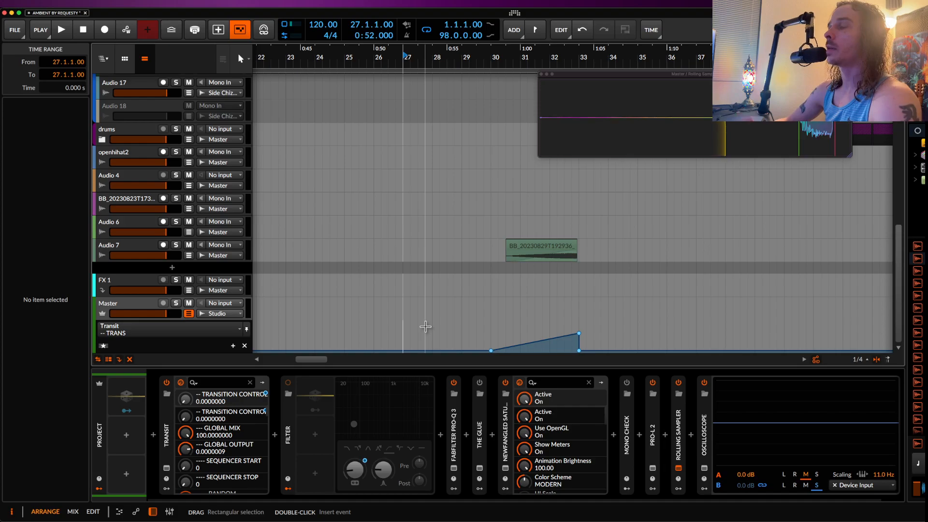
pyautogui.click(374, 338)
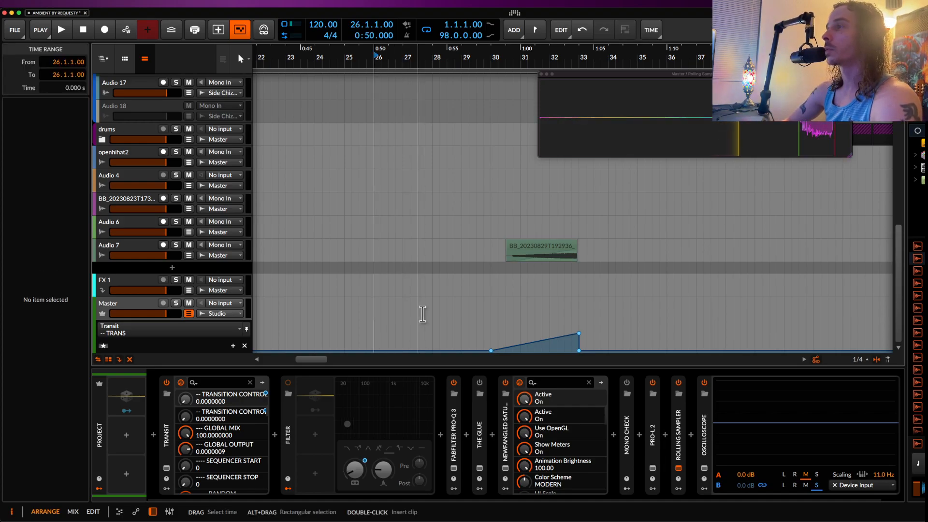
pyautogui.click(188, 313)
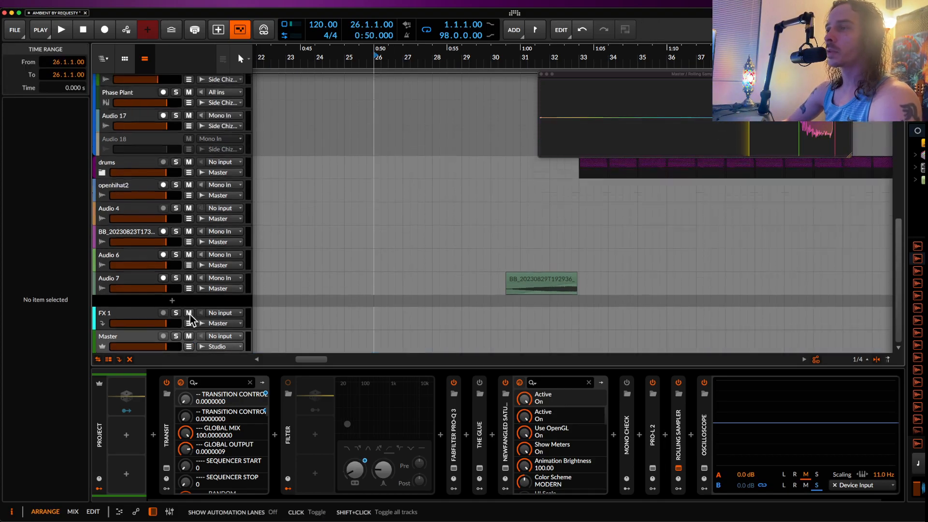
# Step: Look over Transit's effect modules on the Master track and select the riser clip on Audio 7
pyautogui.click(166, 469)
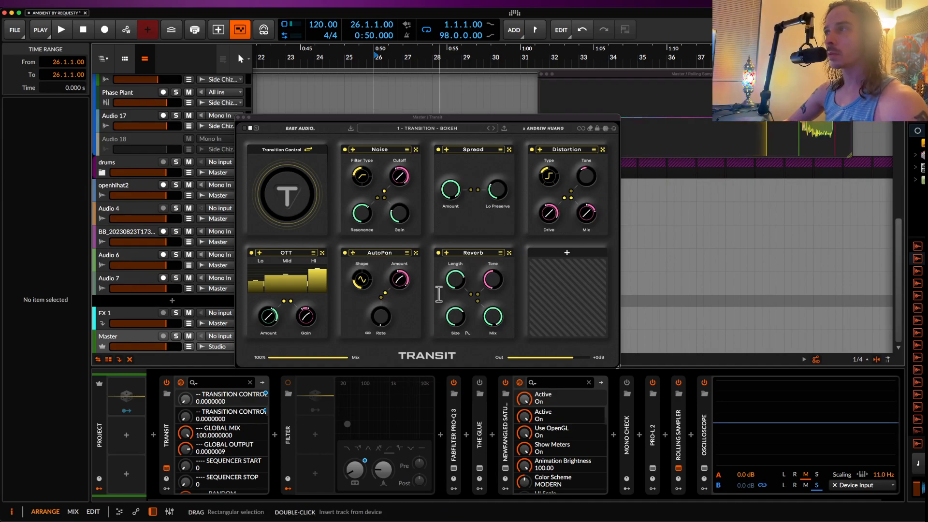
pyautogui.click(238, 117)
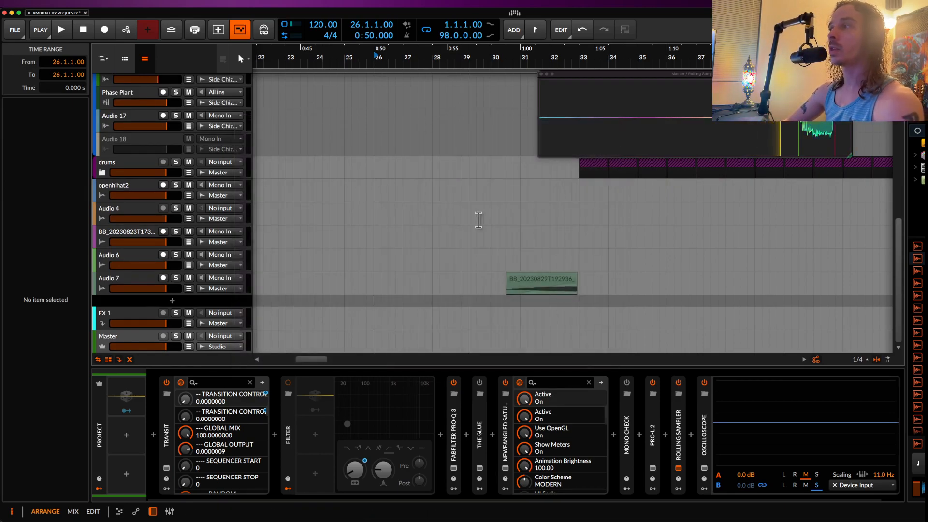
pyautogui.click(542, 282)
pyautogui.scroll(2, 541, 282)
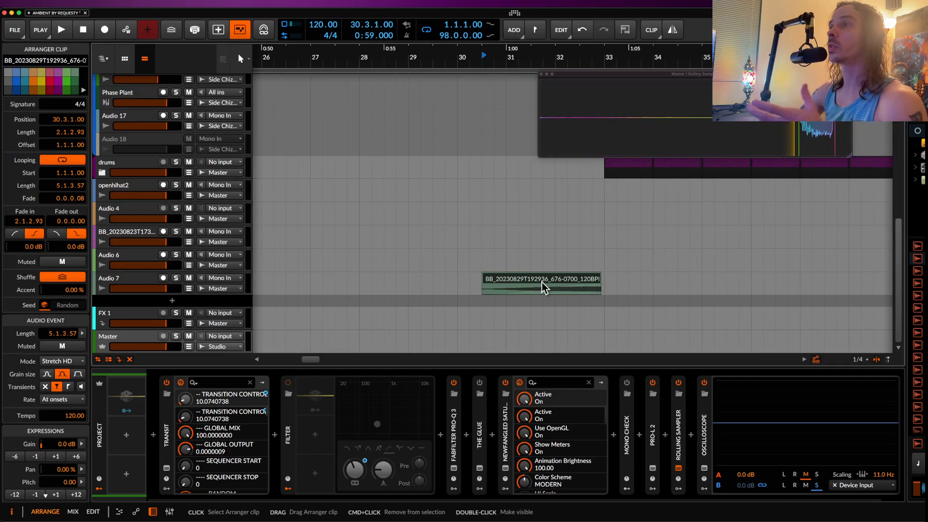
pyautogui.scroll(-2, 541, 283)
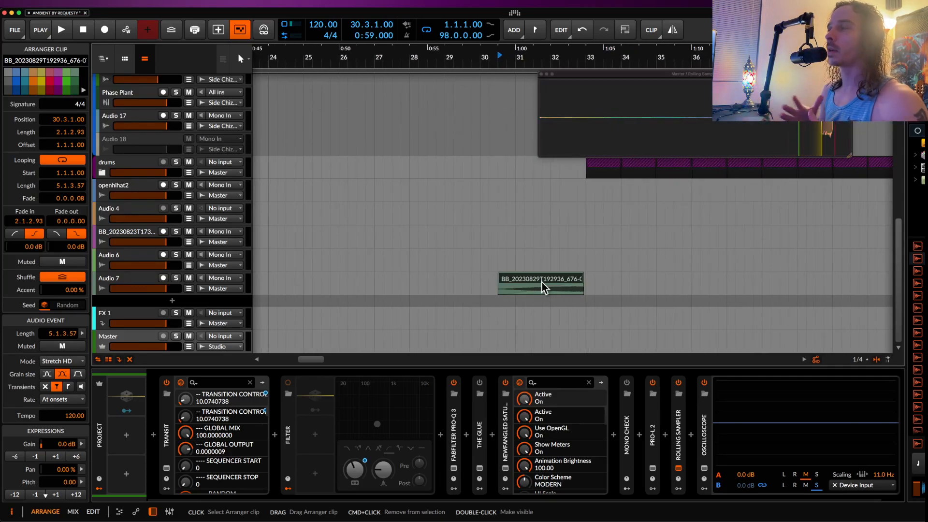
# Step: Disable the kHs Frequency Shifter, Tremolo and Amp devices on the Audio 7 track
pyautogui.click(124, 283)
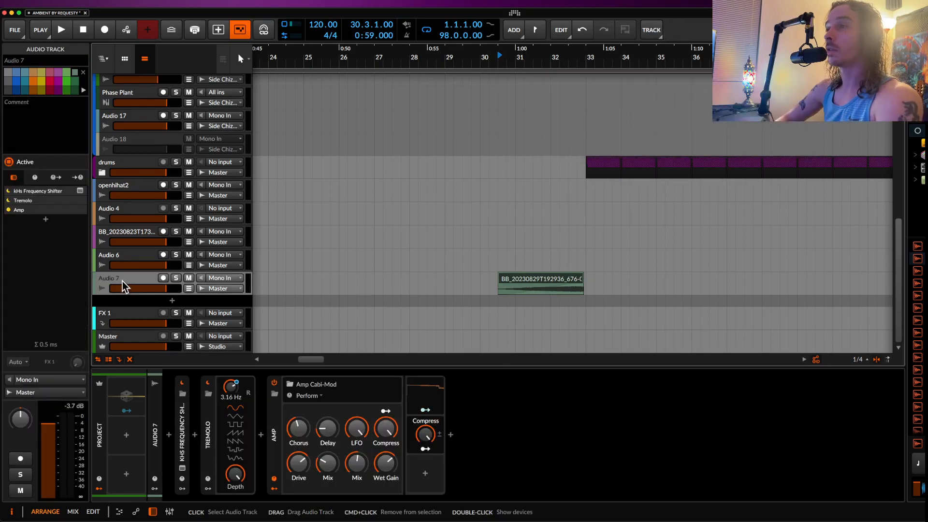
pyautogui.click(208, 383)
pyautogui.click(182, 383)
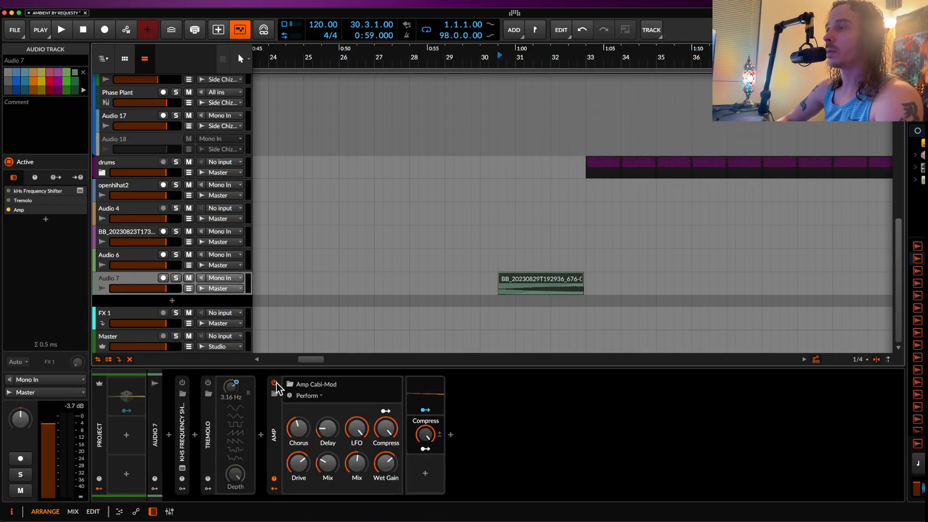
pyautogui.click(274, 383)
# Step: Consolidate the riser clip on Audio 7, open it for detail editing, and set its audio event's repeats to 21
pyautogui.click(522, 286)
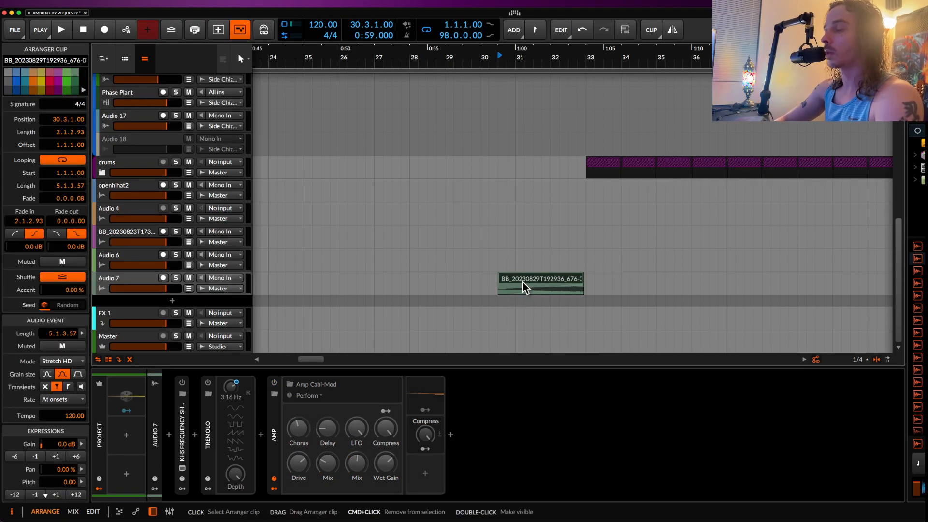
pyautogui.press('super+j')
pyautogui.doubleClick(523, 286)
pyautogui.click(225, 386)
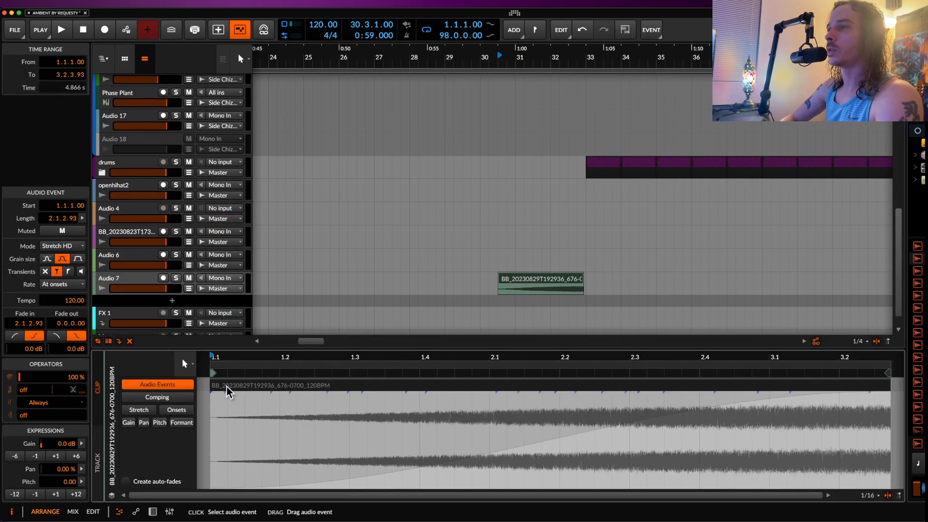
pyautogui.moveTo(26, 393)
pyautogui.mouseDown()
pyautogui.moveTo(26, 372)
pyautogui.moveTo(43, 392)
pyautogui.mouseUp()
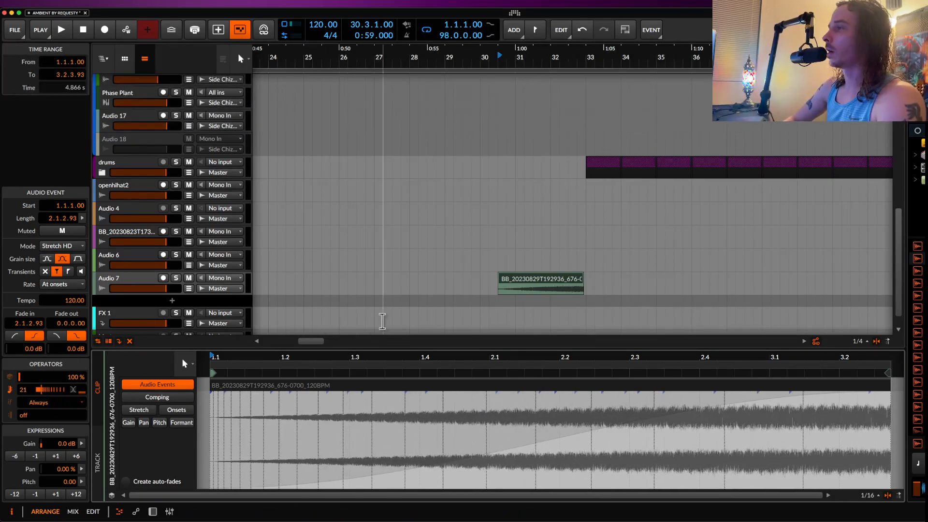
# Step: Solo Audio 7 and listen to the repeated riser leading into bar 33
pyautogui.press('space')
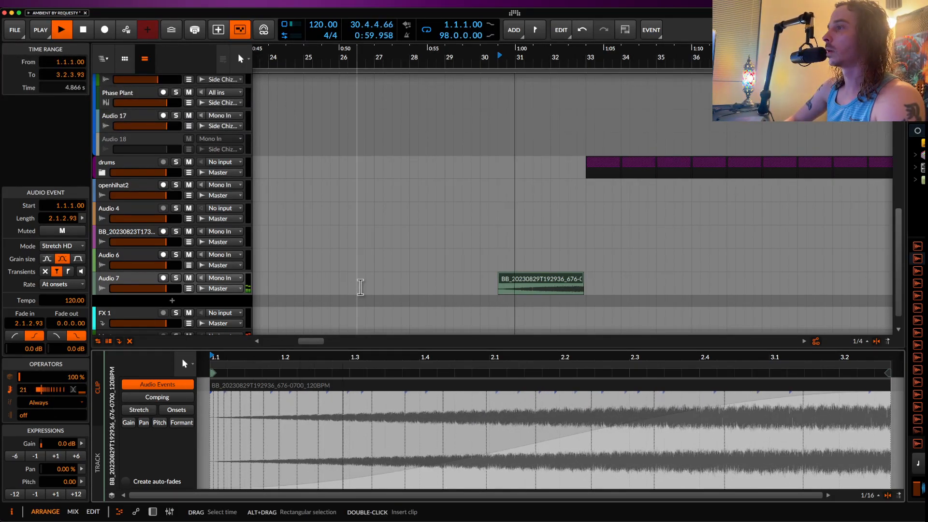
pyautogui.click(177, 279)
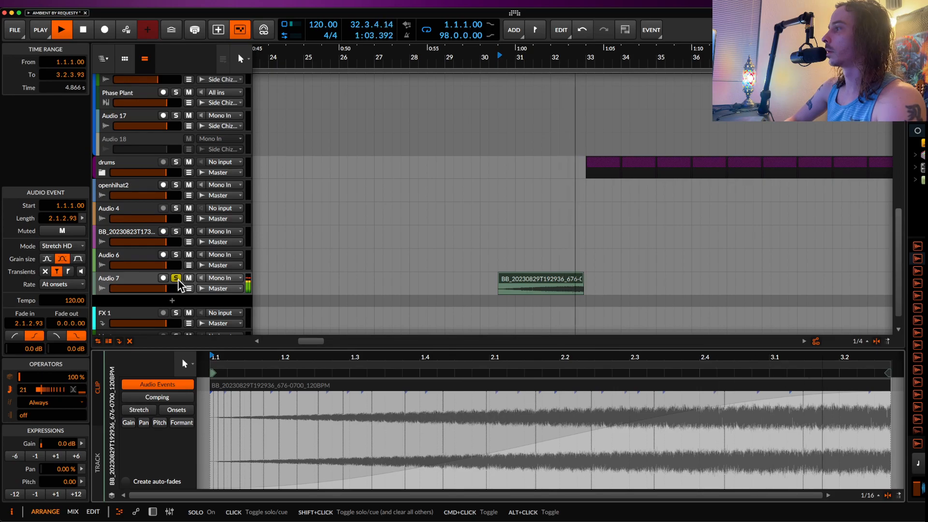
pyautogui.press('space')
# Step: Set the riser event to 30 repeats that get denser toward its end, and slice it at the repeats
pyautogui.moveTo(53, 390); pyautogui.dragTo(60, 382)
pyautogui.rightClick(280, 386)
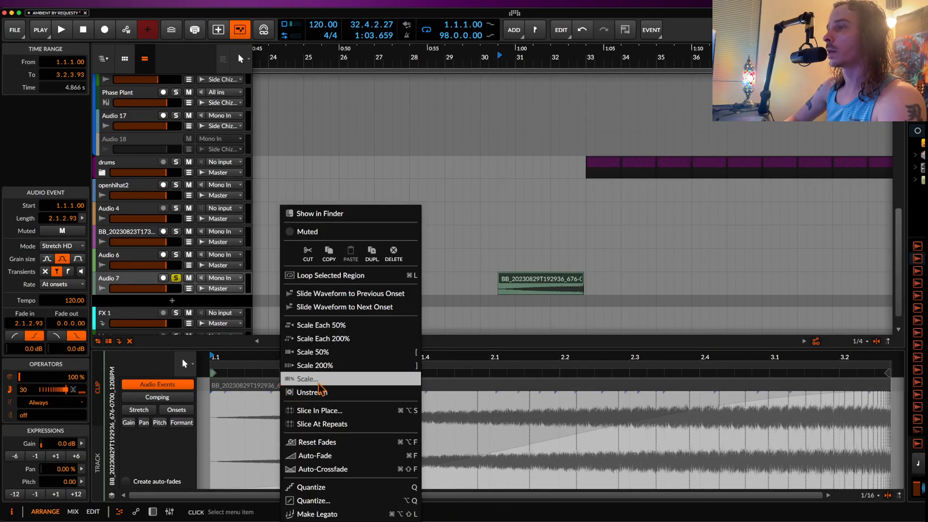
pyautogui.click(319, 424)
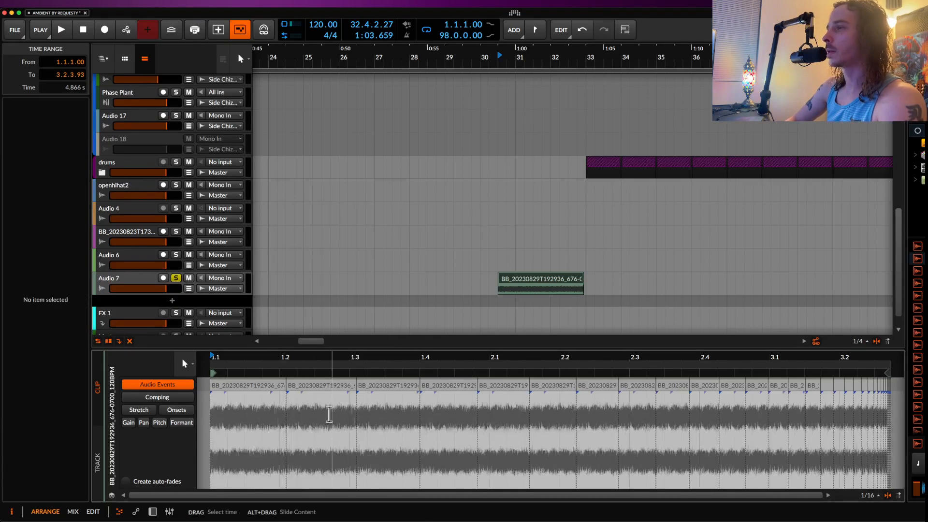
# Step: Select all the sliced audio events in the riser clip and give them a fade-out of 0.0.0.09
pyautogui.click(254, 390)
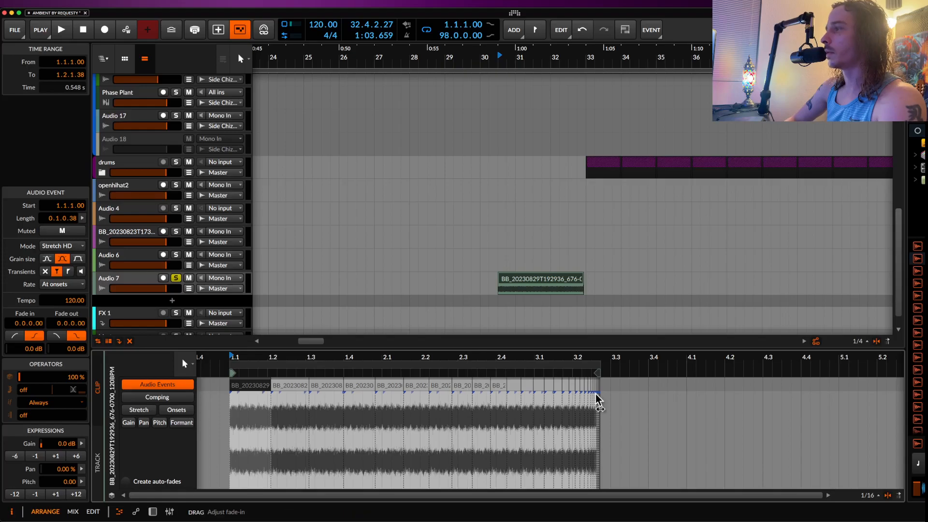
pyautogui.scroll(5, 601, 400)
pyautogui.hotkey('ctrl', 'a')
pyautogui.scroll(3, 668, 391)
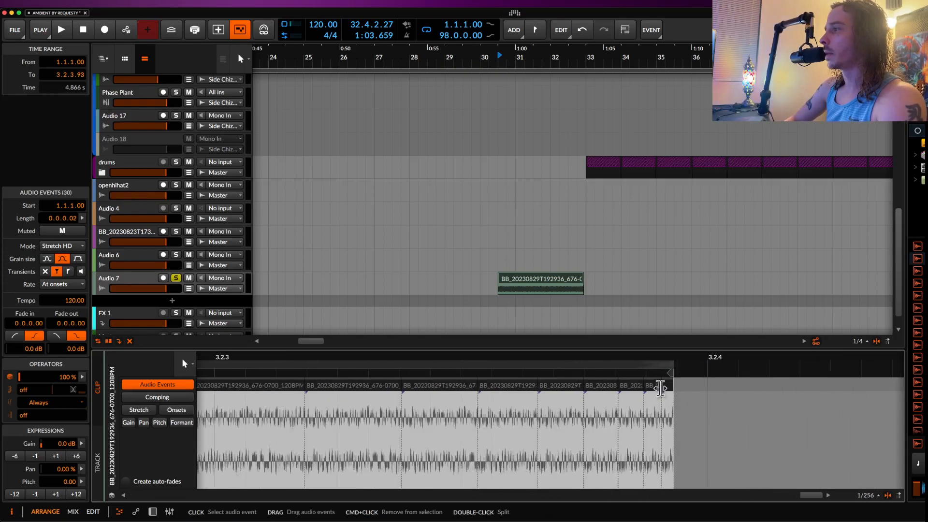
pyautogui.moveTo(658, 397); pyautogui.dragTo(611, 398)
pyautogui.scroll(-2, 611, 398)
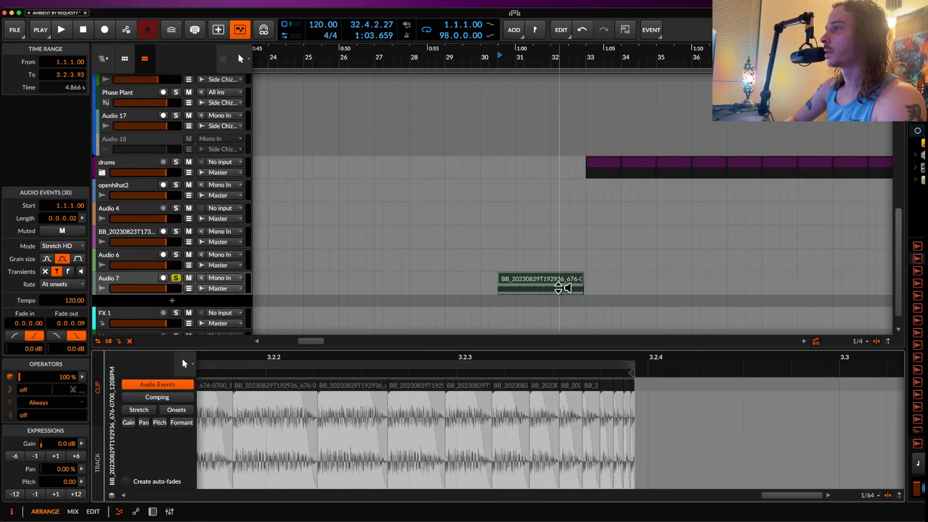
# Step: Play back the sliced and faded riser clip on Audio 7 into bar 33
pyautogui.click(556, 285)
pyautogui.press('space')
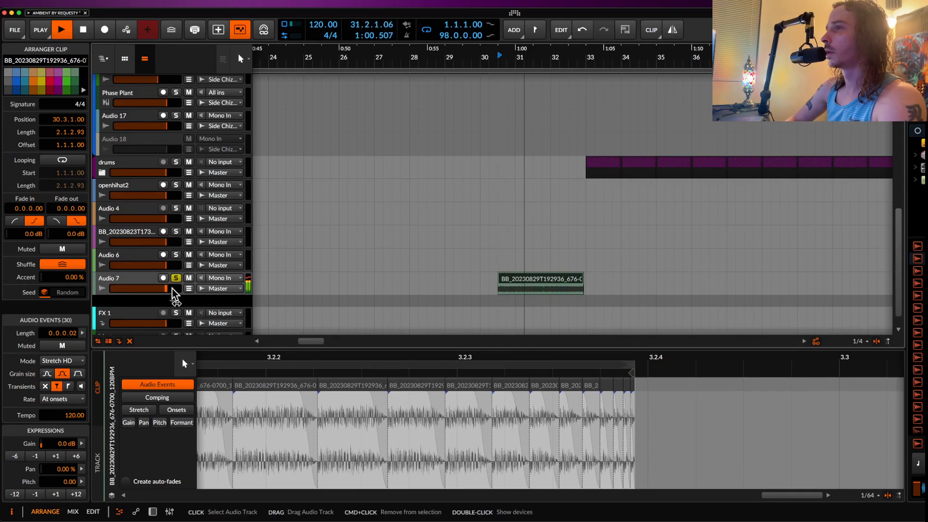
pyautogui.scroll(-1, 147, 285)
pyautogui.scroll(-1, 146, 285)
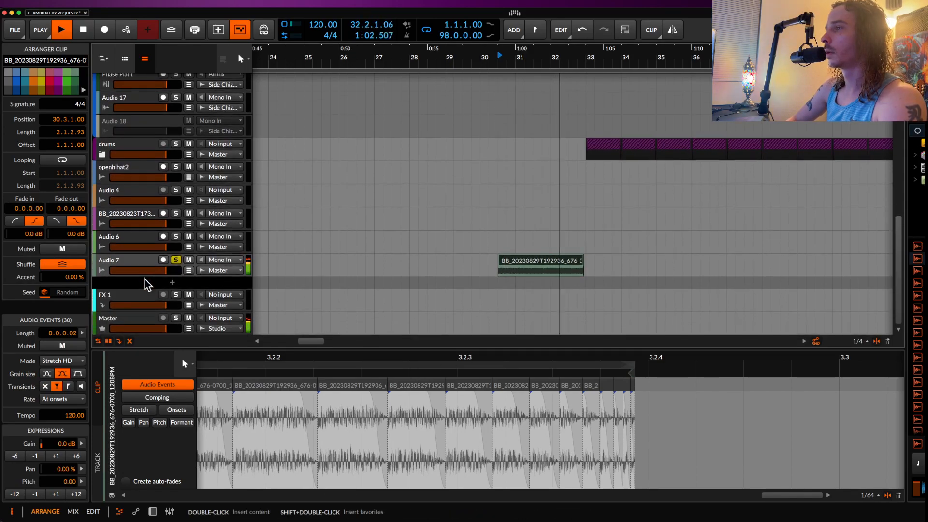
pyautogui.press('space')
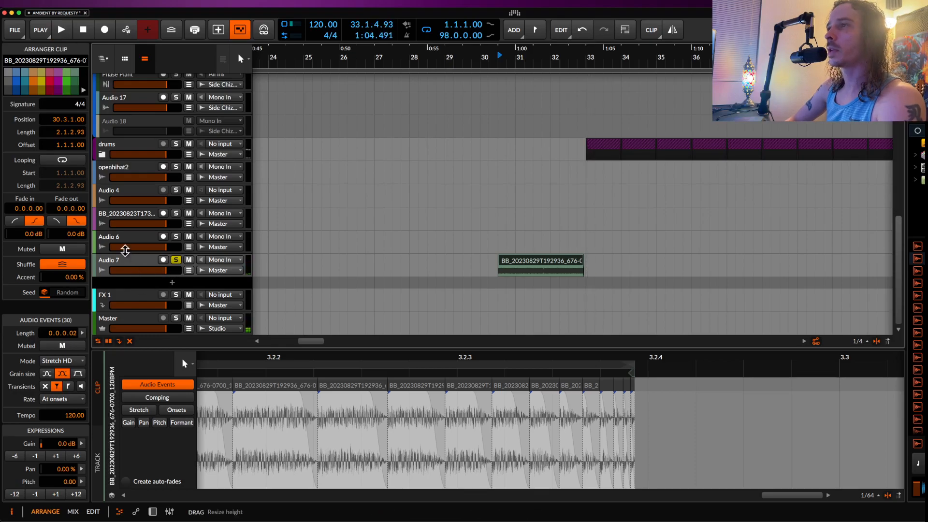
# Step: Show the Master track's devices, bypass Transit, and play the sliced riser without it
pyautogui.click(126, 322)
pyautogui.doubleClick(122, 329)
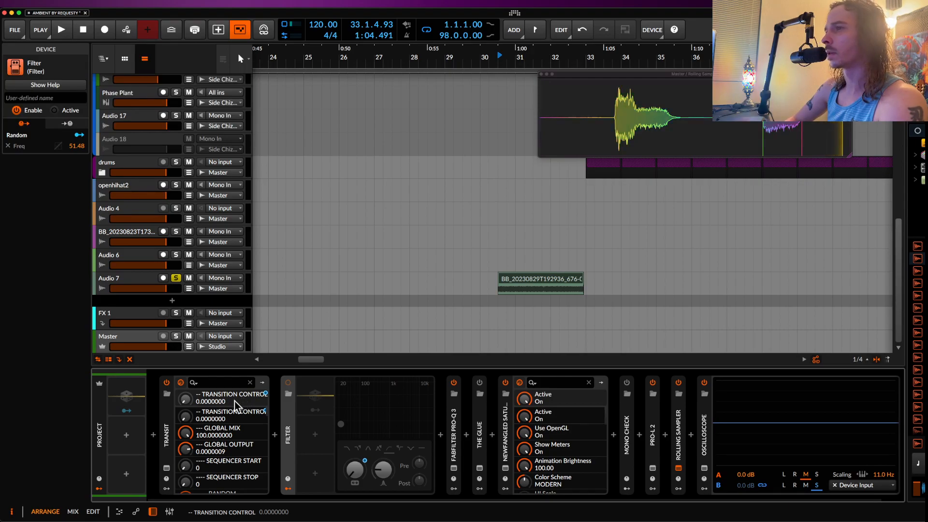
pyautogui.click(511, 282)
pyautogui.press('space')
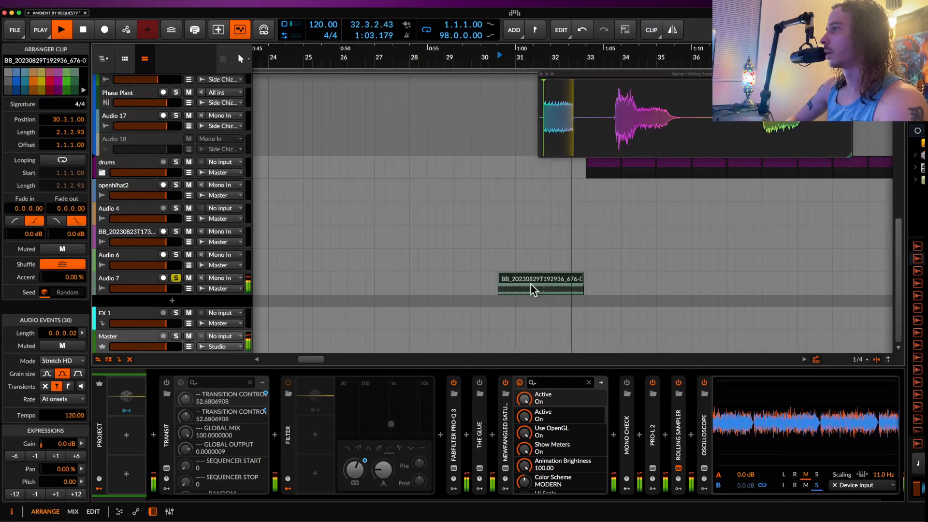
pyautogui.press('space')
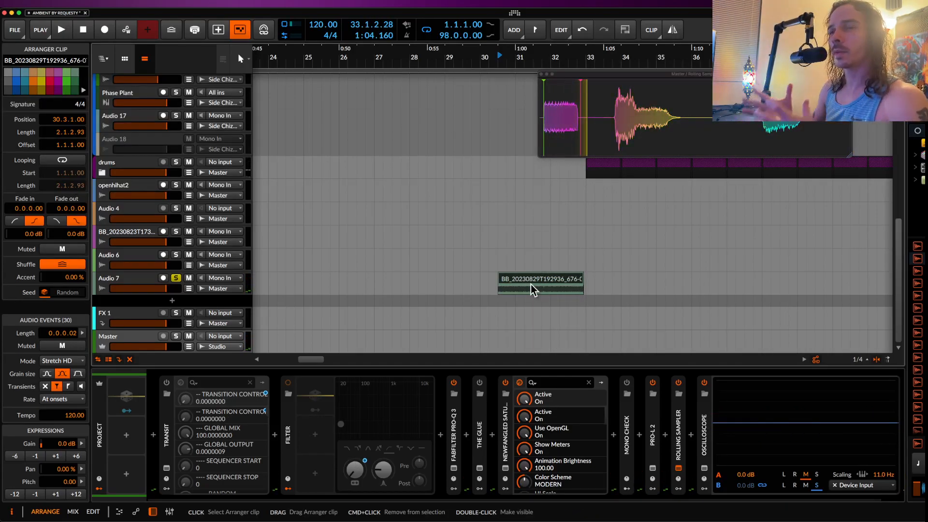
# Step: Re-enable Transit on the Master track and look over its effect modules in the plug-in window
pyautogui.scroll(-3, 530, 285)
pyautogui.scroll(5, 530, 284)
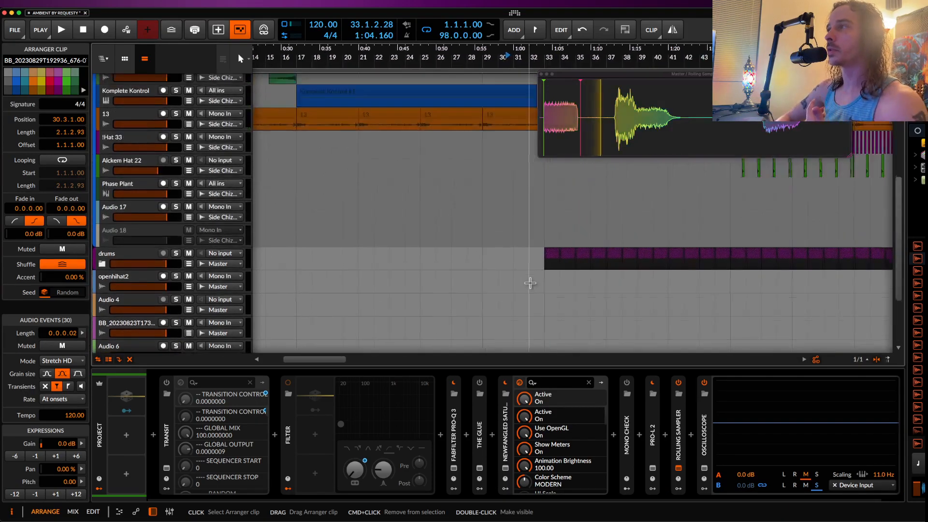
pyautogui.click(166, 382)
pyautogui.scroll(-5, 366, 236)
pyautogui.hscroll(-3, 366, 237)
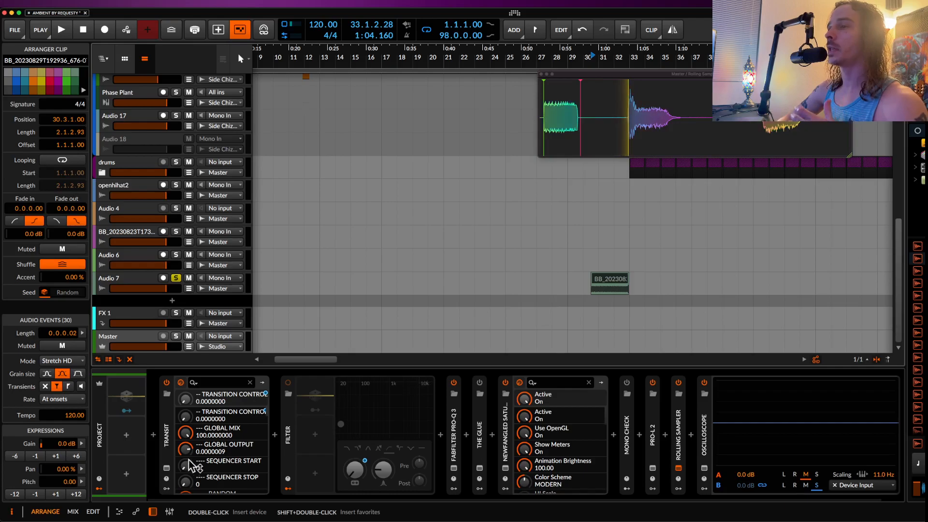
pyautogui.click(166, 469)
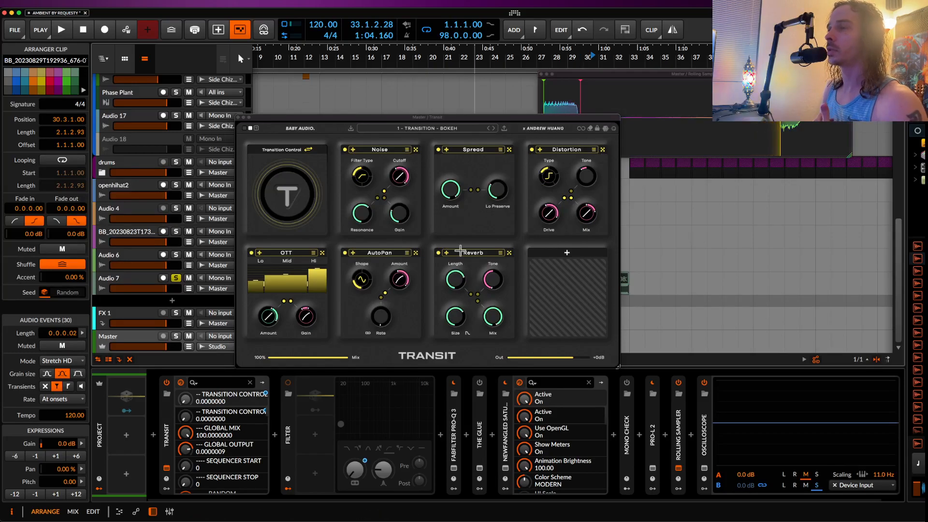
pyautogui.click(240, 117)
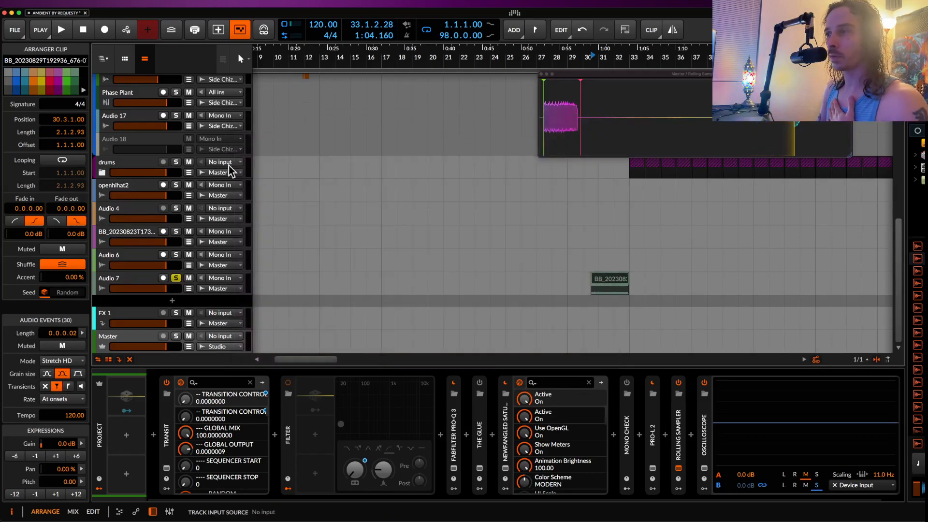
pyautogui.click(286, 418)
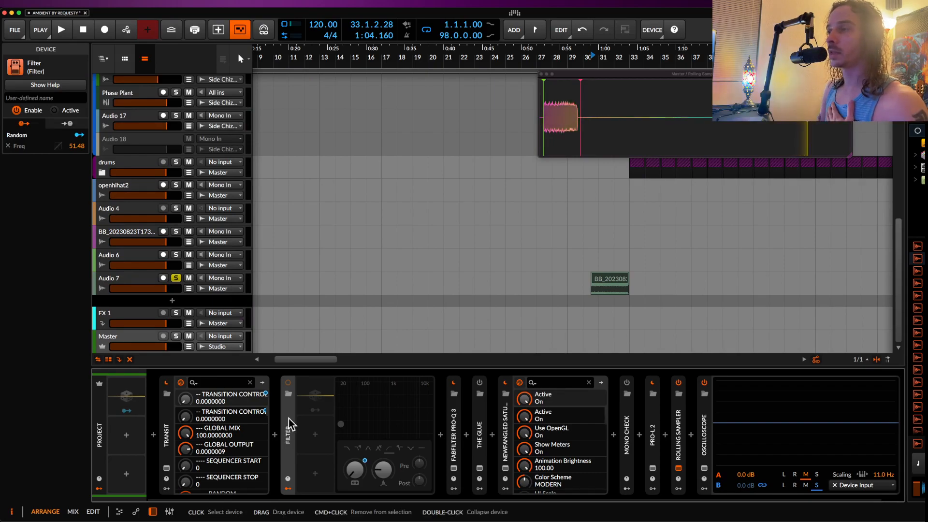
pyautogui.rightClick(288, 418)
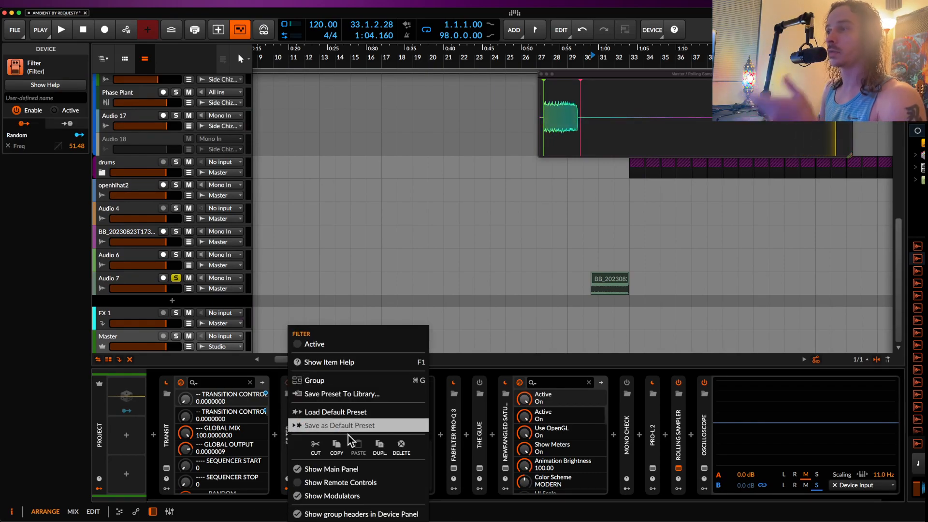
pyautogui.click(175, 424)
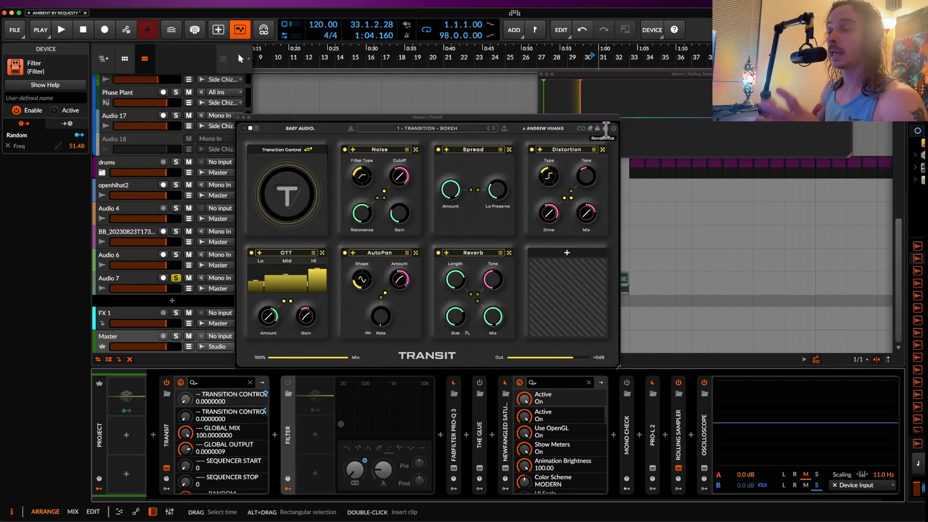
# Step: Randomize Transit's effect modules twice on the Master track
pyautogui.click(606, 128)
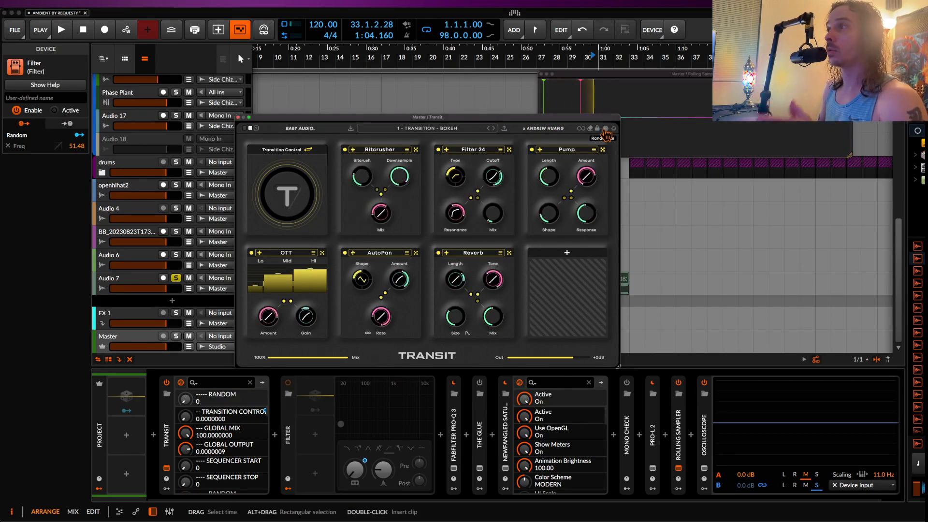
pyautogui.click(605, 128)
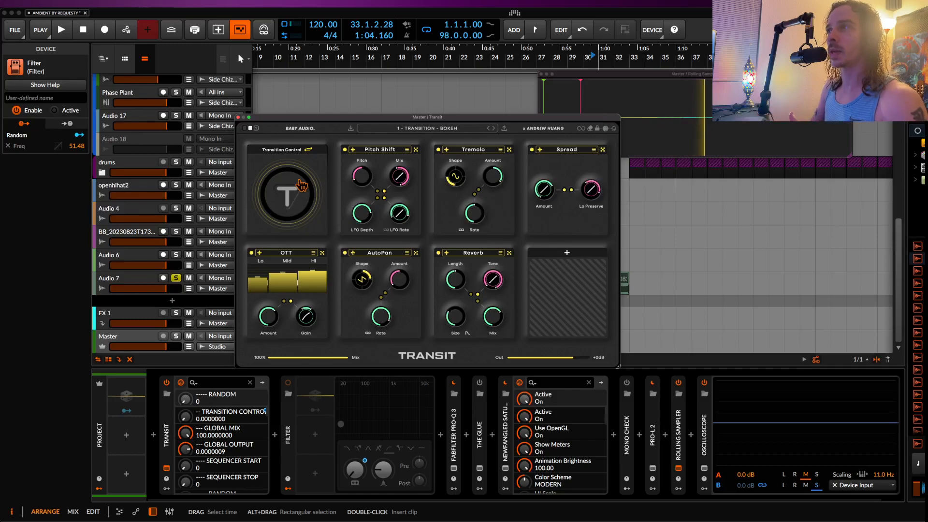
# Step: Insert the Snap Heap effect ahead of Transit in the Master track's device chain
pyautogui.click(154, 436)
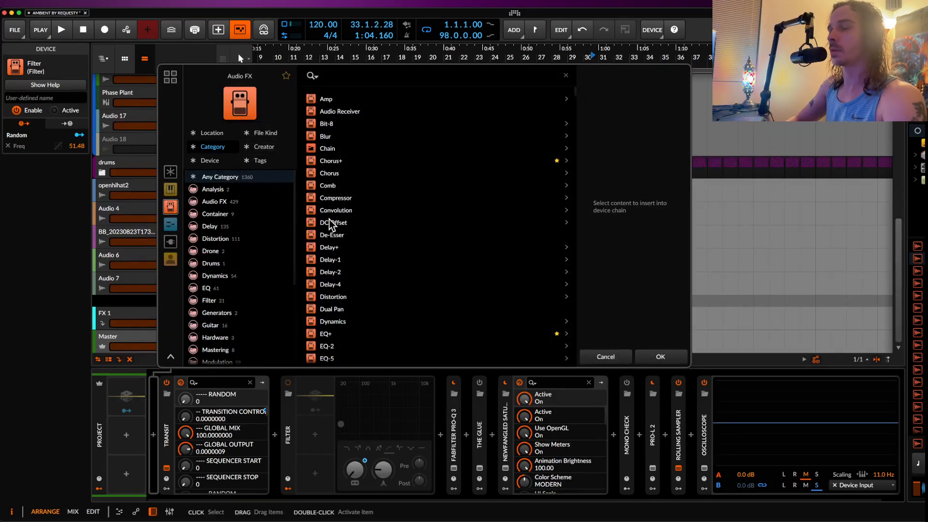
pyautogui.write('snap')
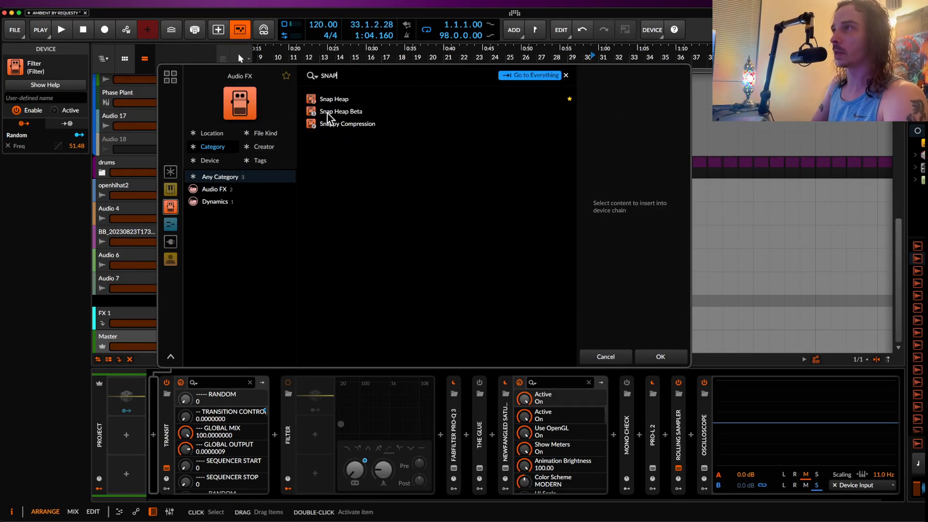
pyautogui.click(327, 100)
pyautogui.click(660, 357)
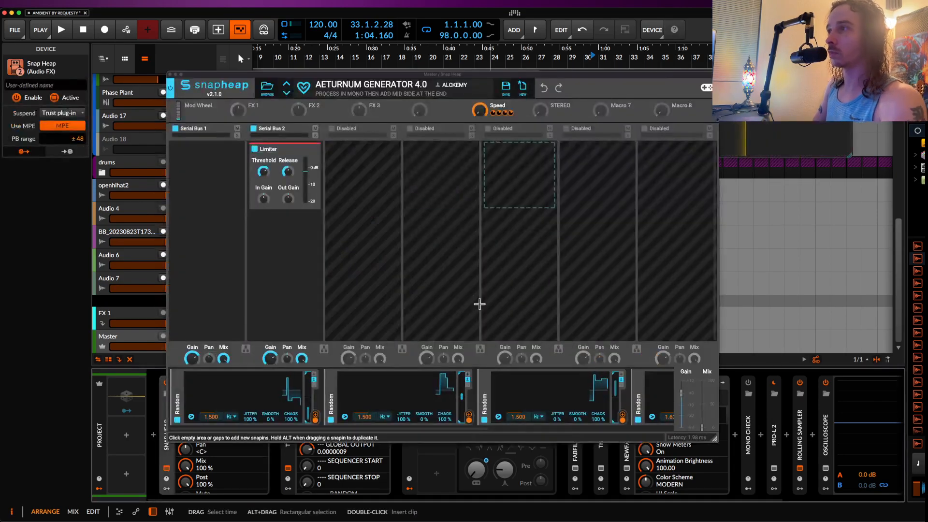
# Step: Try modulating the High band of a 3-Band EQ in Serial Bus 1 with the FX 1 macro, and remove the EQ
pyautogui.click(213, 175)
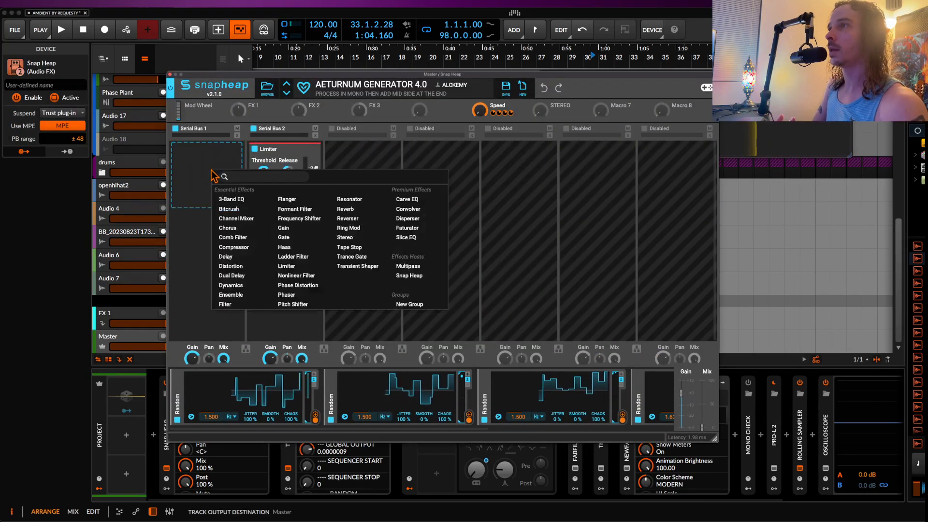
pyautogui.click(235, 199)
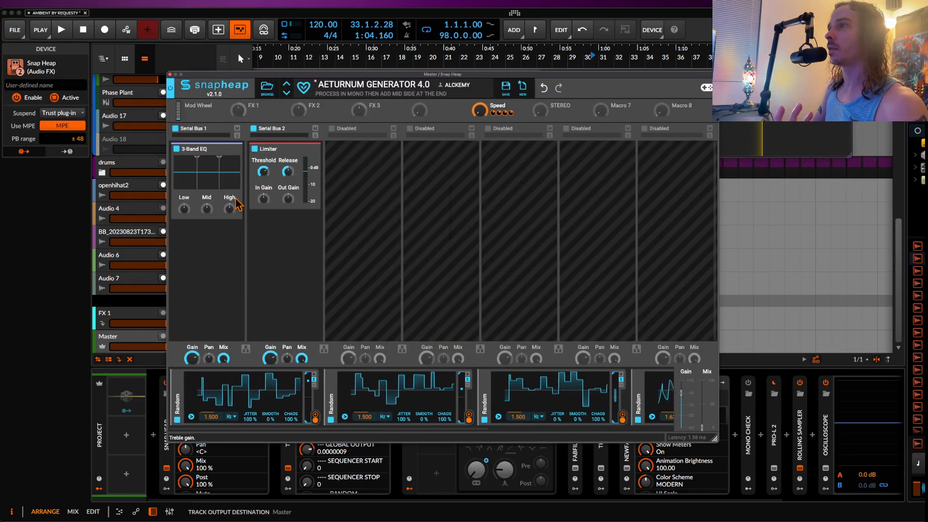
pyautogui.click(252, 113)
pyautogui.moveTo(230, 217); pyautogui.dragTo(230, 226)
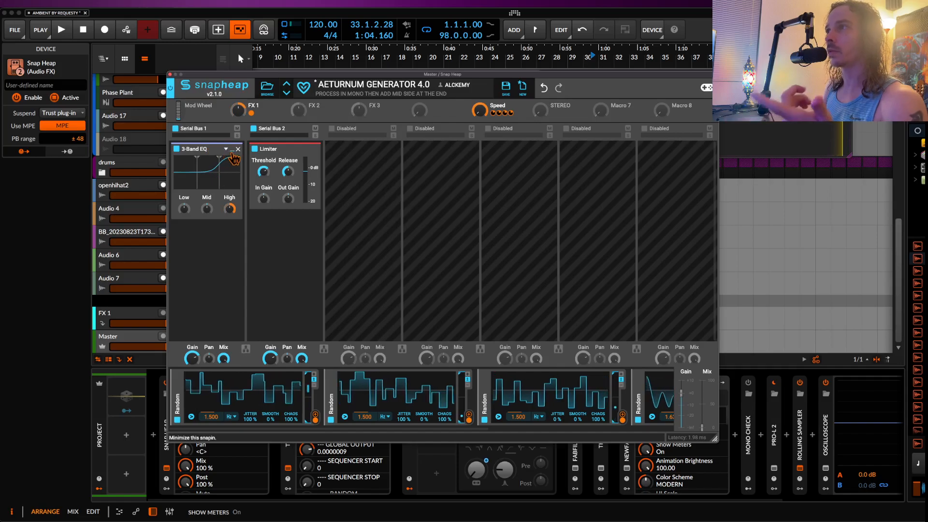
pyautogui.click(238, 149)
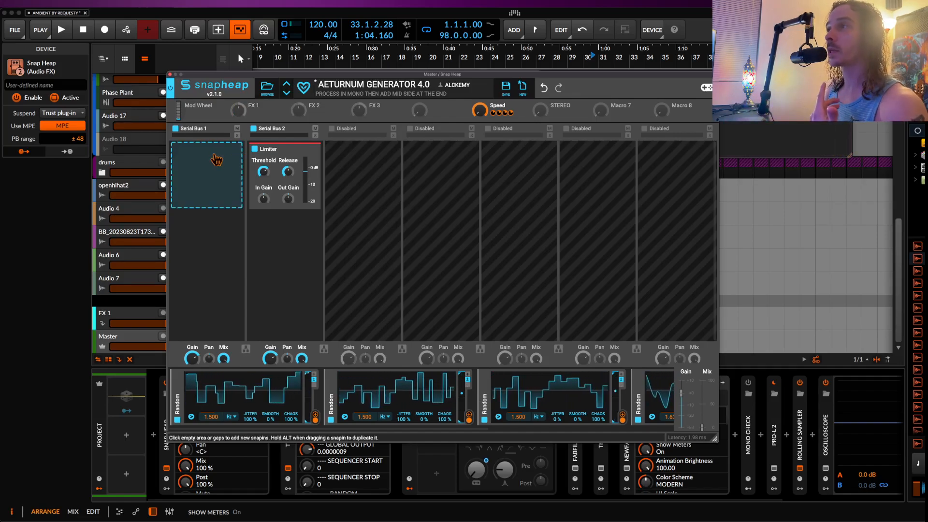
# Step: Add a Compressor to Snap Heap's Serial Bus 1 and assign the FX 1 macro to its Threshold
pyautogui.click(215, 159)
pyautogui.click(237, 234)
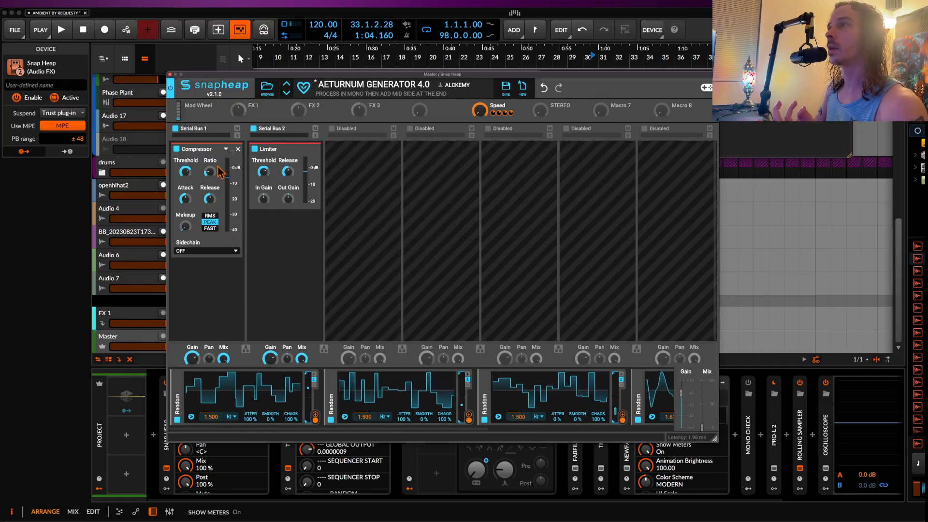
pyautogui.click(251, 114)
pyautogui.moveTo(187, 179); pyautogui.dragTo(187, 199)
pyautogui.click(199, 164)
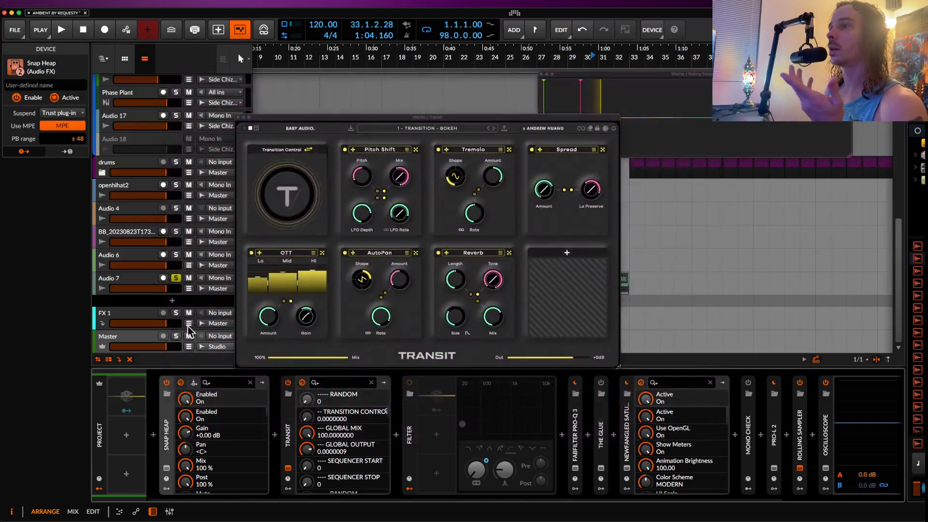
# Step: Close the Transit plug-in window and close the AMBIENT BY REQUESTY project without saving the changes
pyautogui.click(288, 469)
pyautogui.click(289, 468)
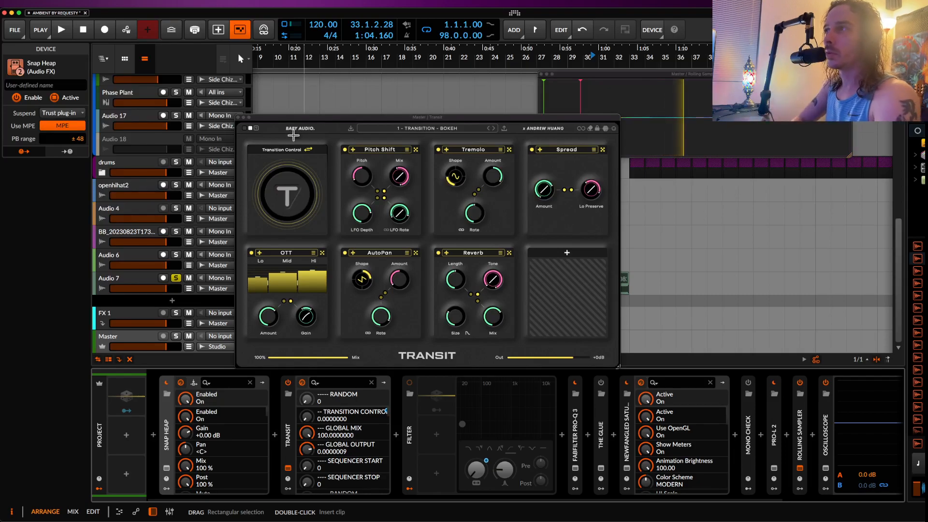
pyautogui.click(238, 117)
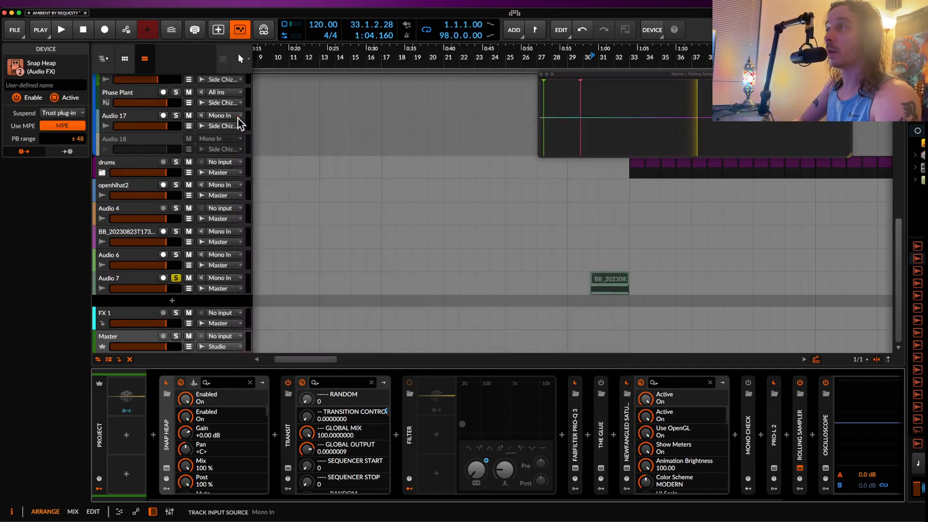
pyautogui.click(129, 281)
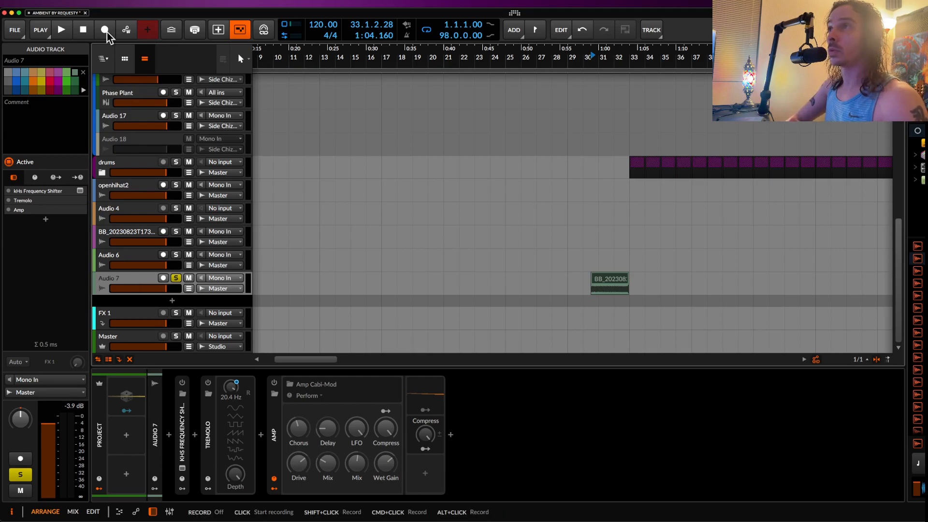
pyautogui.click(85, 13)
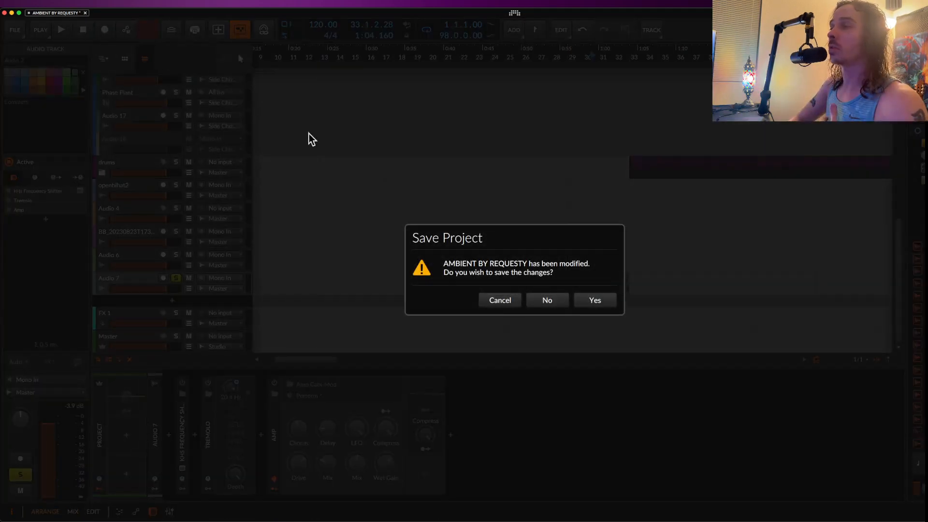
pyautogui.click(550, 300)
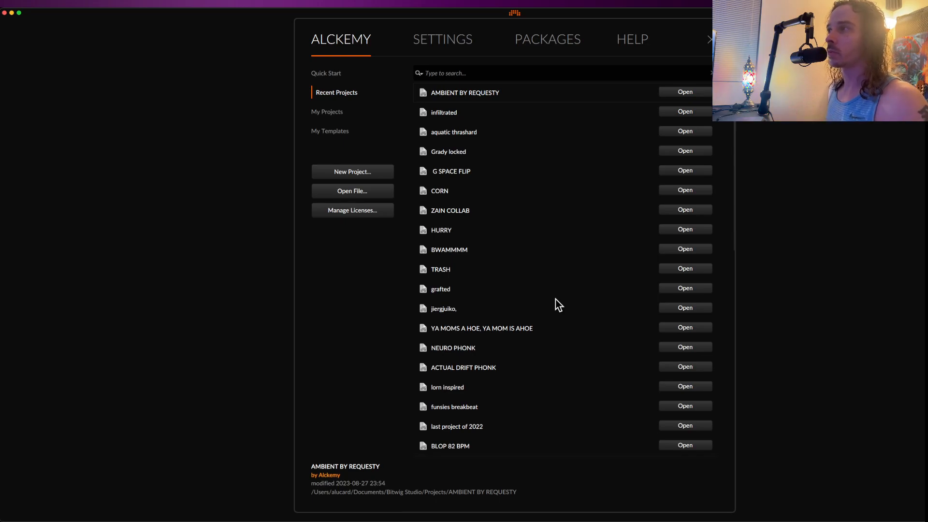
# Step: Open the recent project "aquatic thrashard" and look over its arrangement, placing the play position at bar 63
pyautogui.click(683, 131)
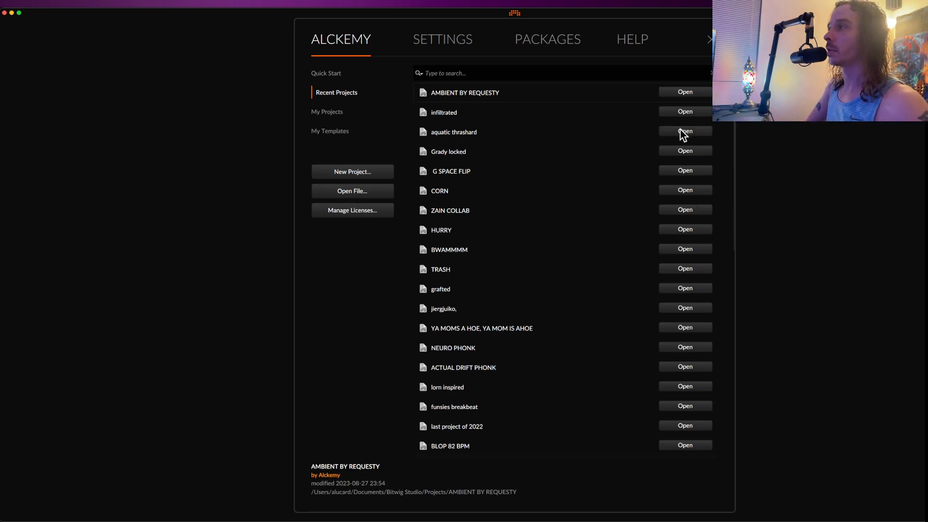
pyautogui.scroll(3, 414, 236)
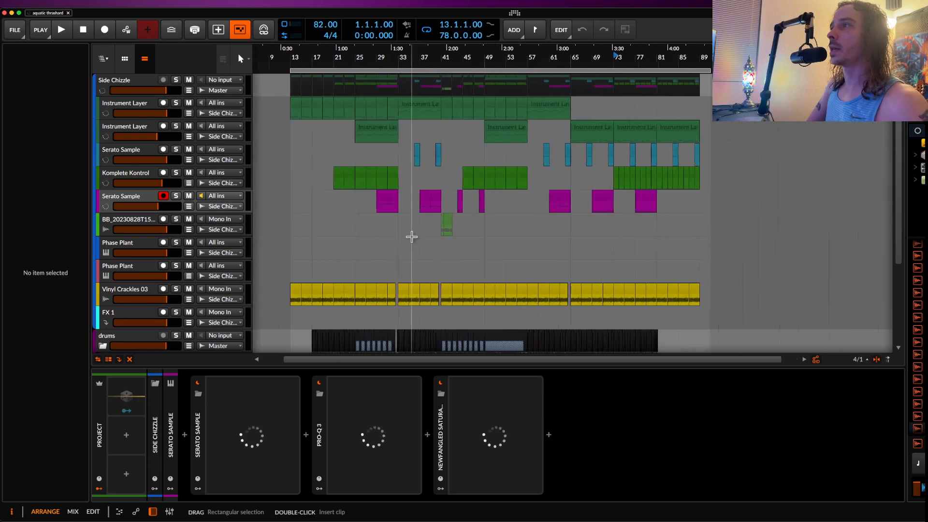
pyautogui.scroll(-2, 413, 236)
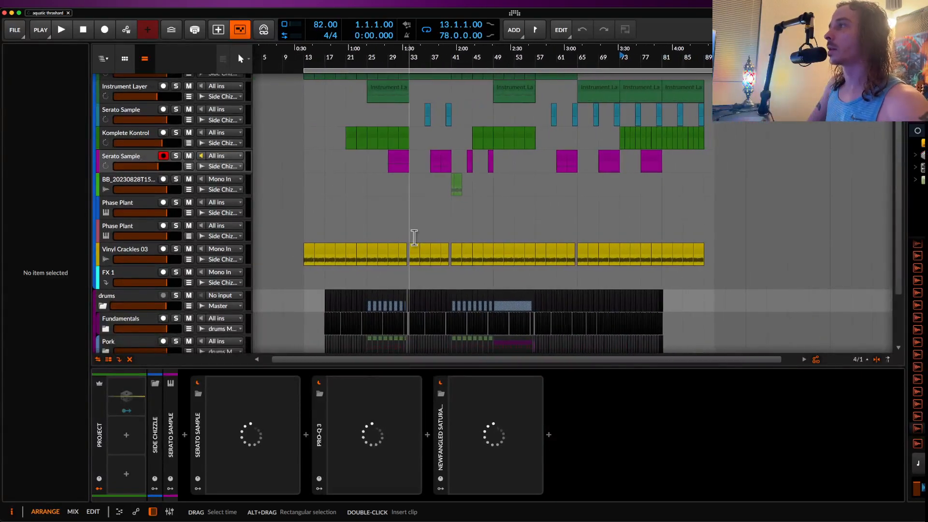
pyautogui.scroll(-3, 414, 237)
pyautogui.scroll(5, 619, 180)
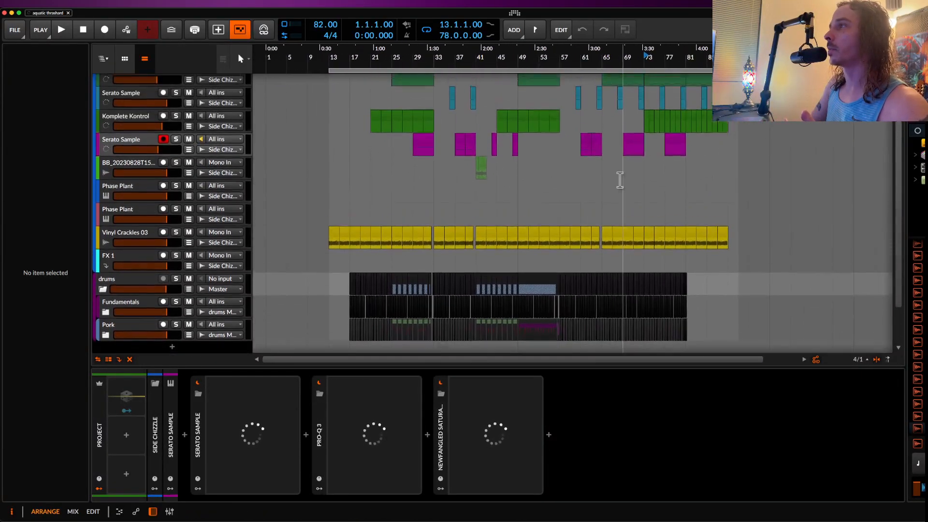
pyautogui.scroll(3, 617, 177)
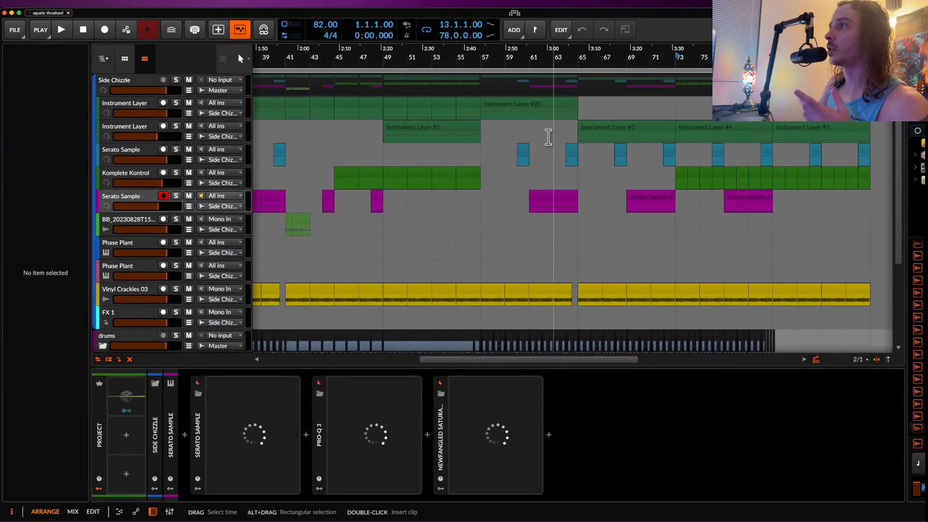
pyautogui.click(552, 136)
pyautogui.scroll(-5, 554, 138)
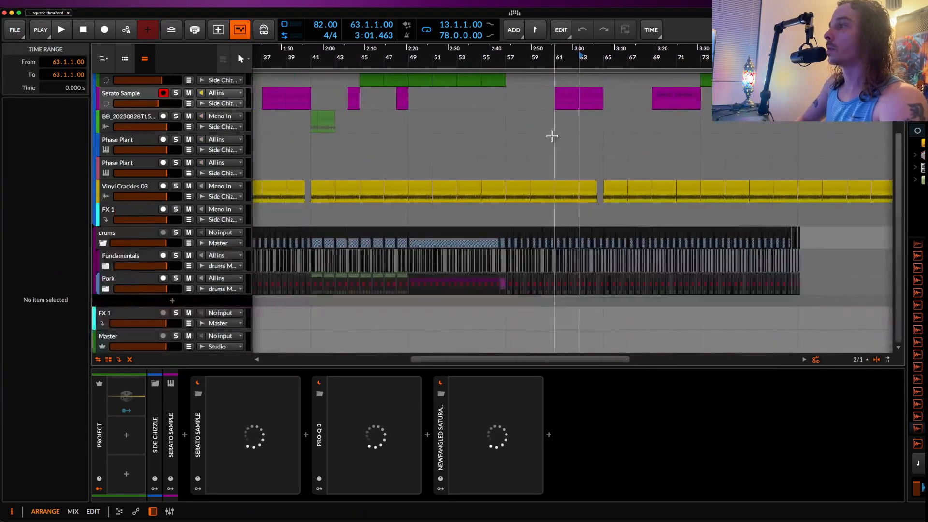
pyautogui.hscroll(-1, 580, 134)
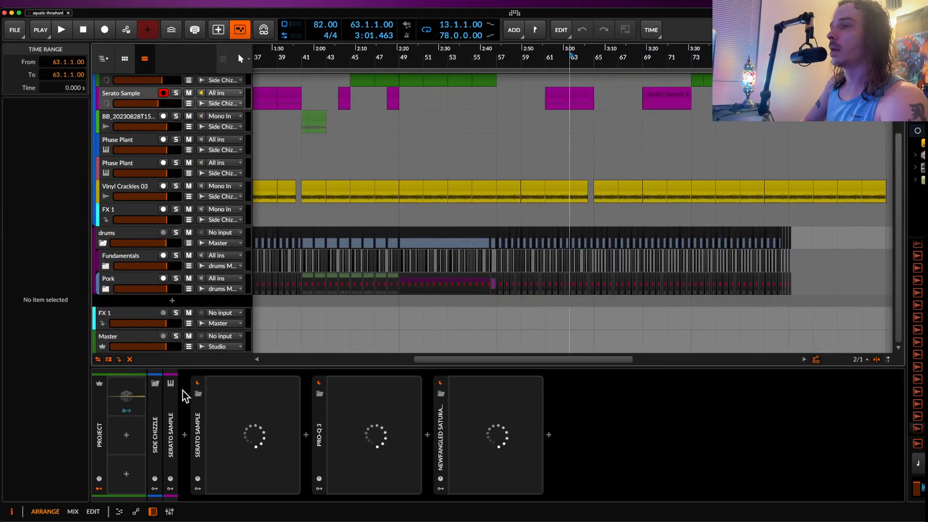
# Step: Insert Transit into the Serato Sample track's device chain, select the Master track, and close the new Transit window
pyautogui.click(183, 434)
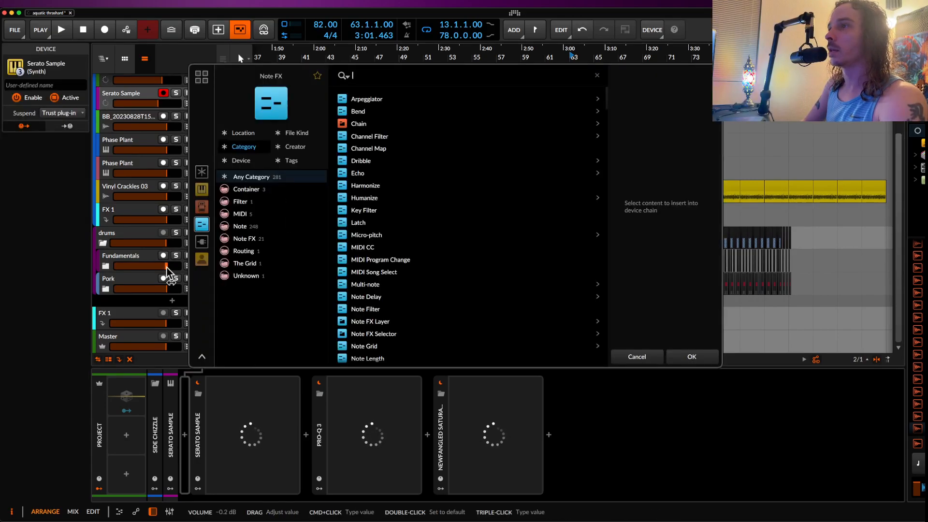
pyautogui.click(126, 346)
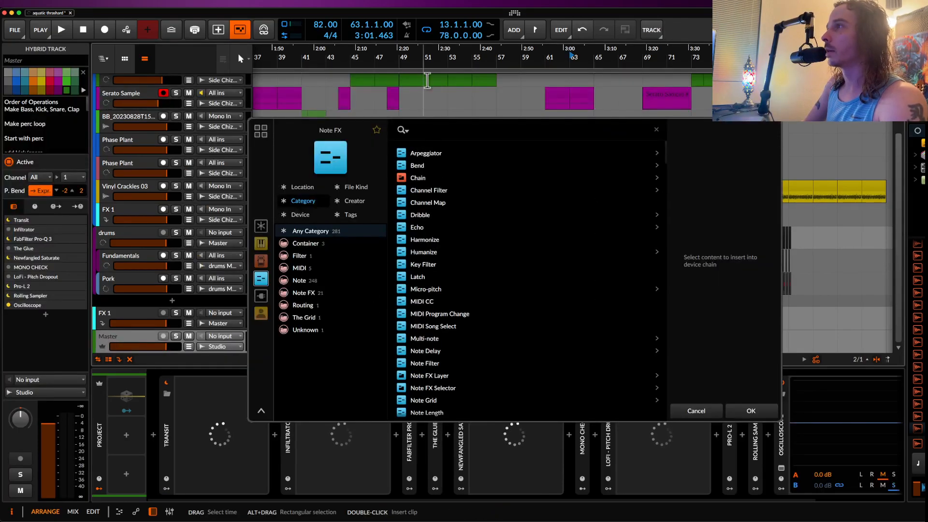
pyautogui.click(423, 131)
pyautogui.write('TRANSIT')
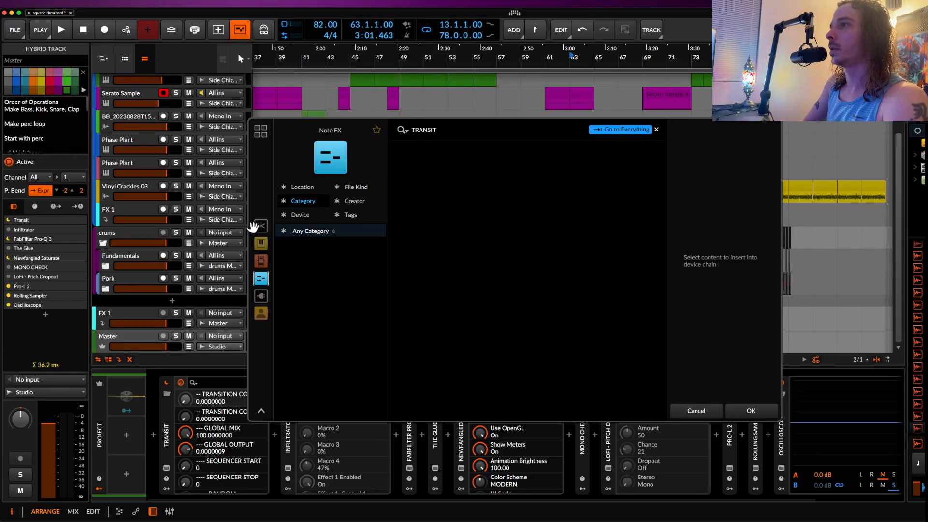
pyautogui.click(261, 226)
pyautogui.click(419, 154)
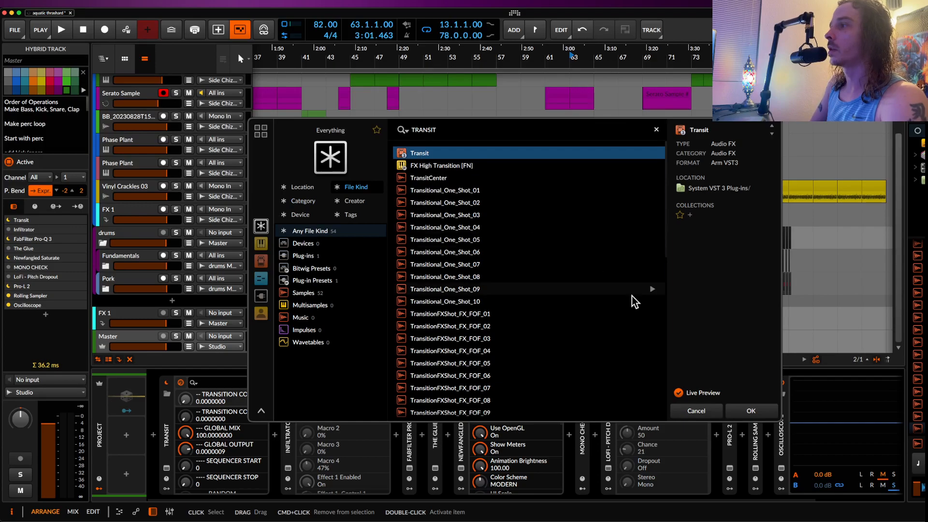
pyautogui.click(751, 410)
pyautogui.hscroll(-1, 522, 290)
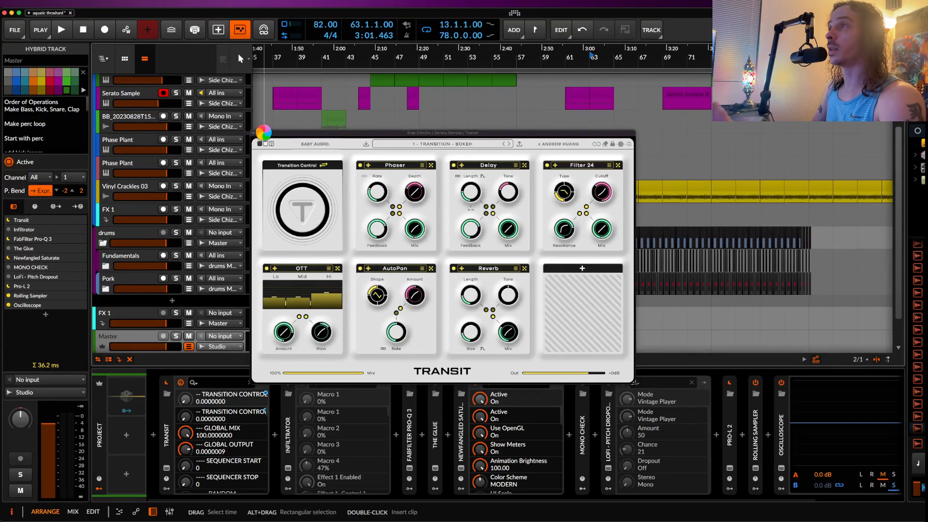
pyautogui.moveTo(285, 136); pyautogui.dragTo(351, 128)
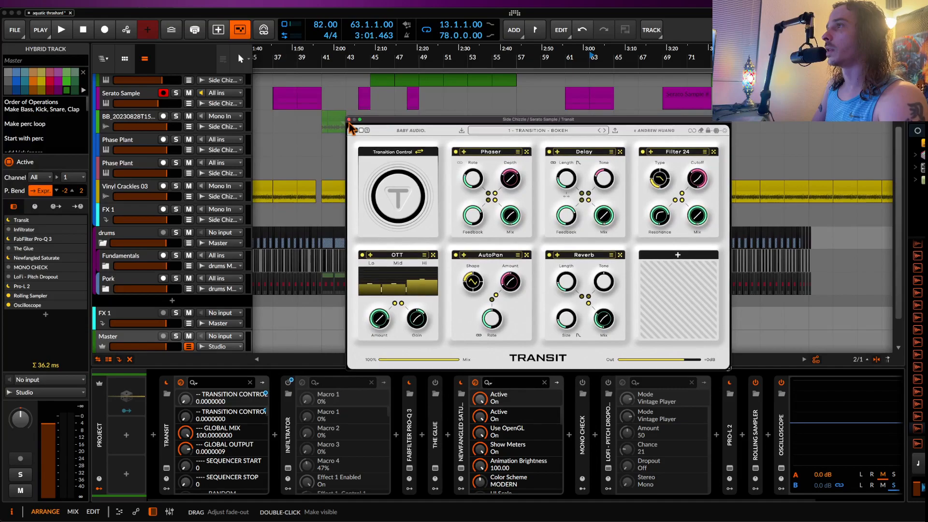
pyautogui.click(349, 119)
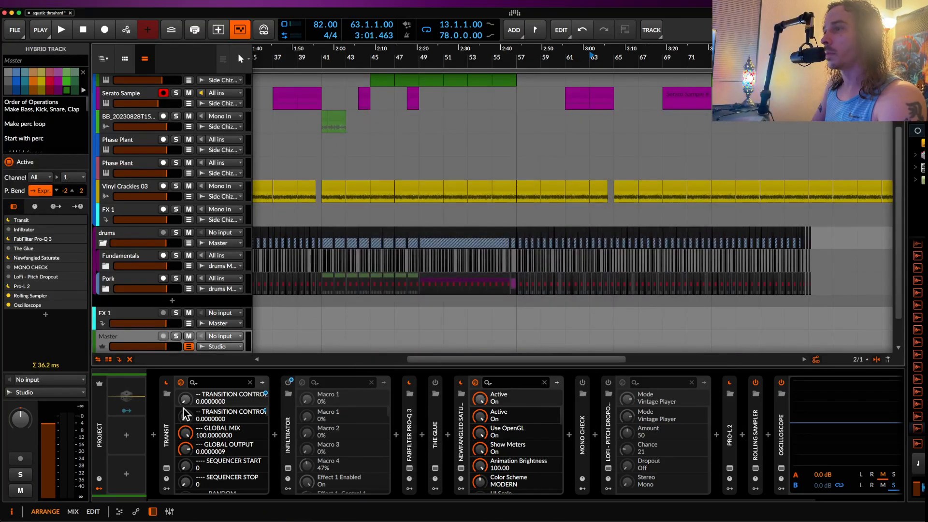
# Step: Play the arrangement from bar 61 with the Master track's Transit Transition Control automation lane in view
pyautogui.scroll(-3, 441, 230)
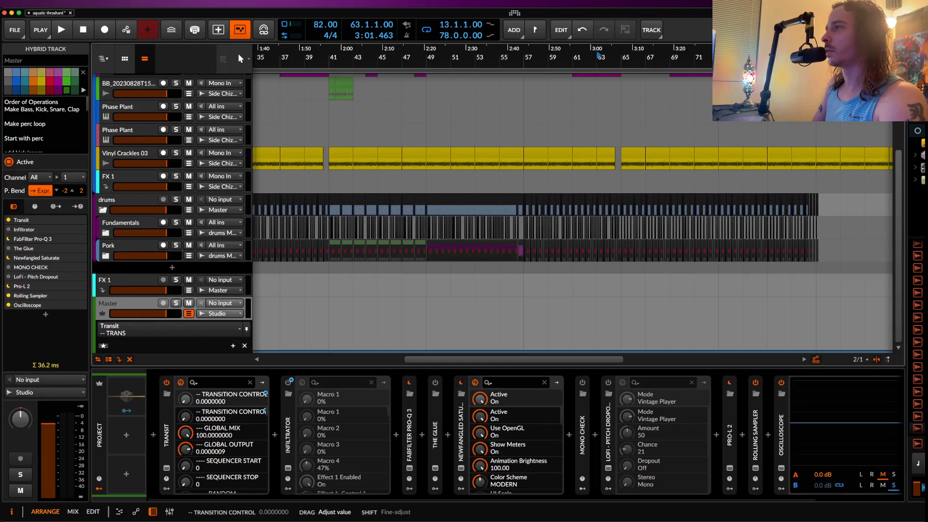
pyautogui.scroll(5, 346, 327)
pyautogui.scroll(-5, 347, 327)
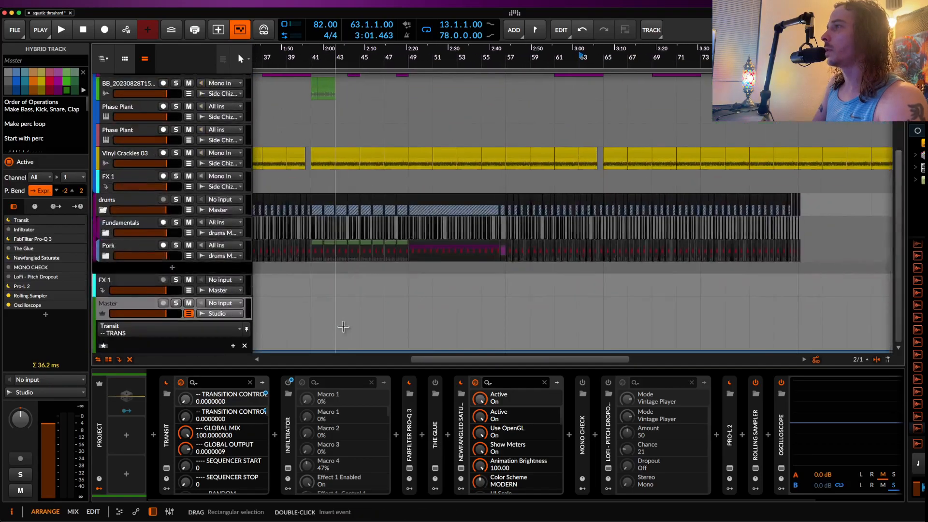
pyautogui.hscroll(2, 346, 327)
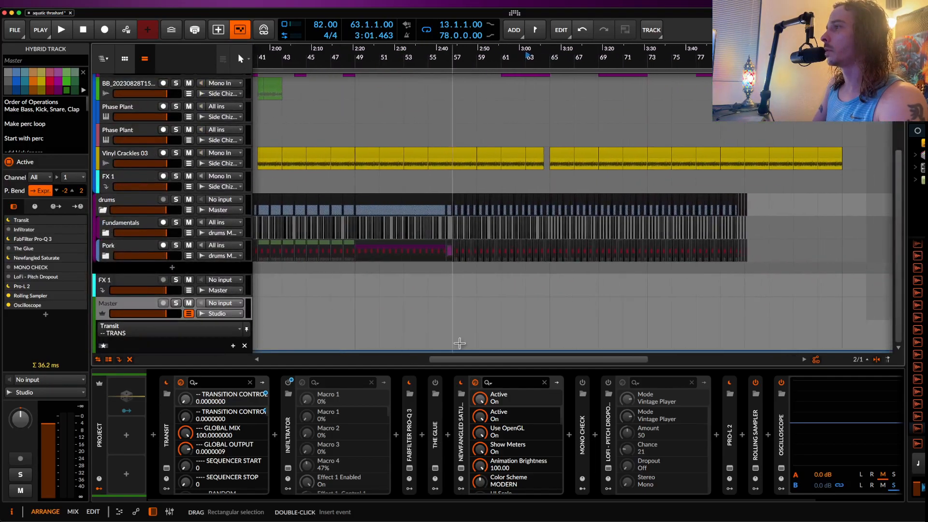
pyautogui.click(501, 338)
pyautogui.press('space')
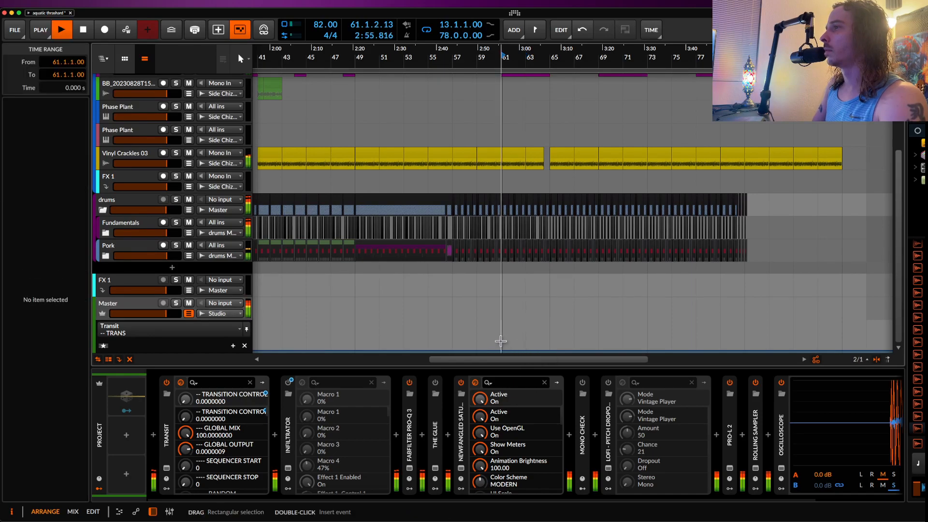
# Step: Play the arrangement from bar 63 through the start of bar 65, then stop playback
pyautogui.click(526, 342)
pyautogui.scroll(5, 530, 343)
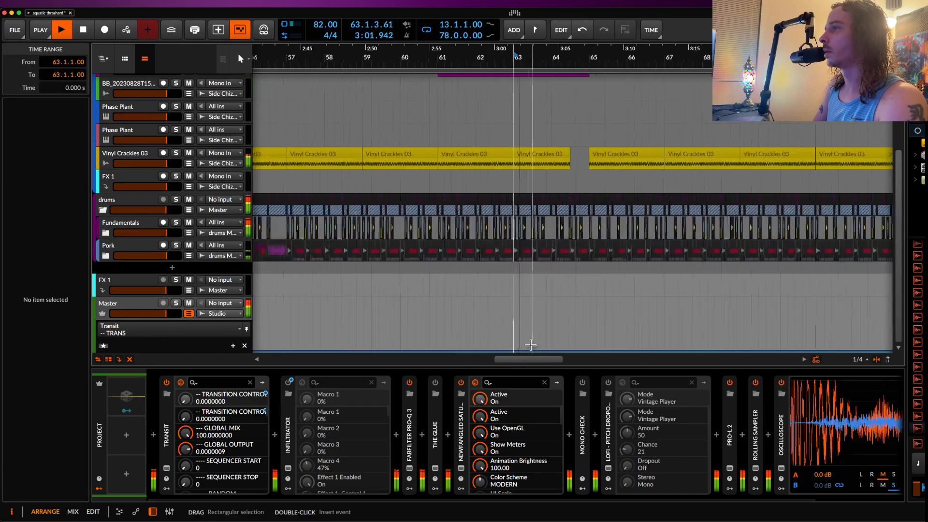
pyautogui.scroll(-1, 535, 345)
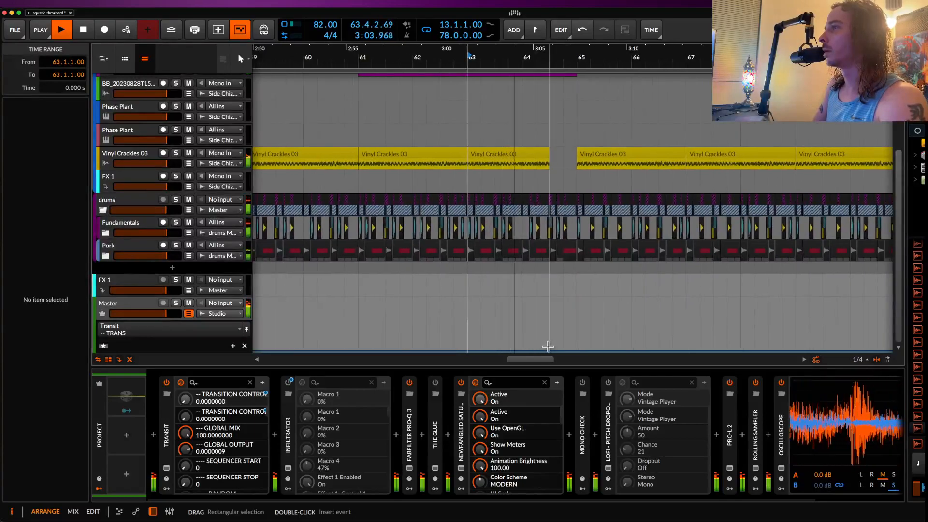
pyautogui.press('space')
# Step: Draw a Transition Control automation ramp on the Master rising from zero at bar 64 to a peak at bar 65, dropping instantly to zero there
pyautogui.click(522, 351)
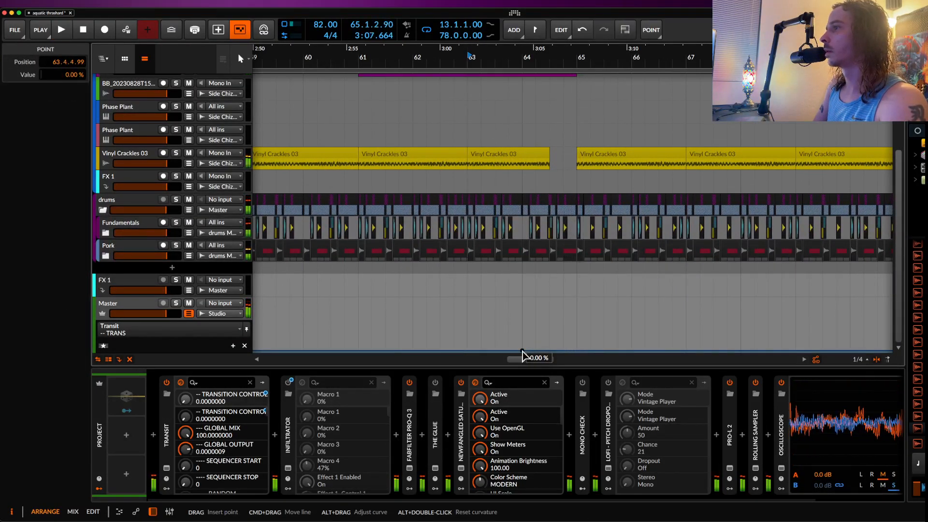
pyautogui.moveTo(577, 352)
pyautogui.mouseDown()
pyautogui.moveTo(582, 323)
pyautogui.moveTo(586, 351)
pyautogui.mouseUp()
pyautogui.scroll(6, 586, 330)
pyautogui.click(586, 323)
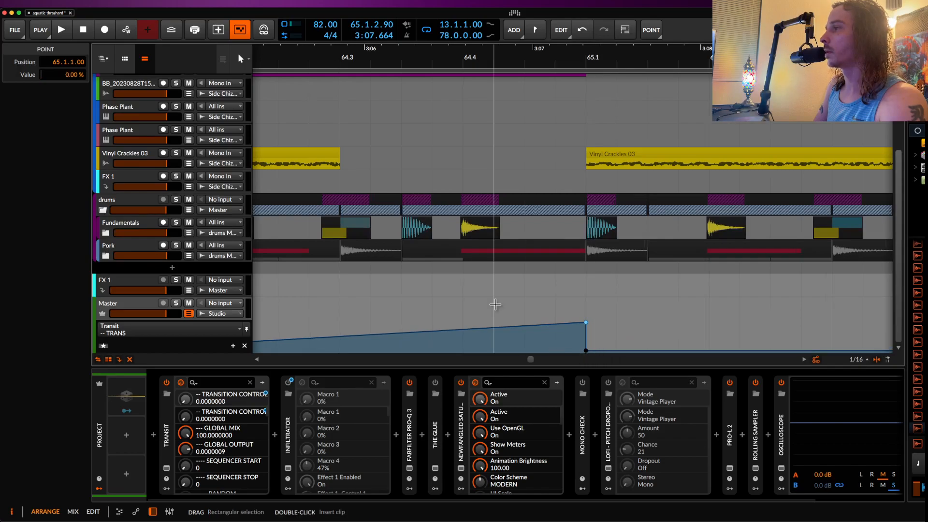
pyautogui.scroll(-3, 495, 305)
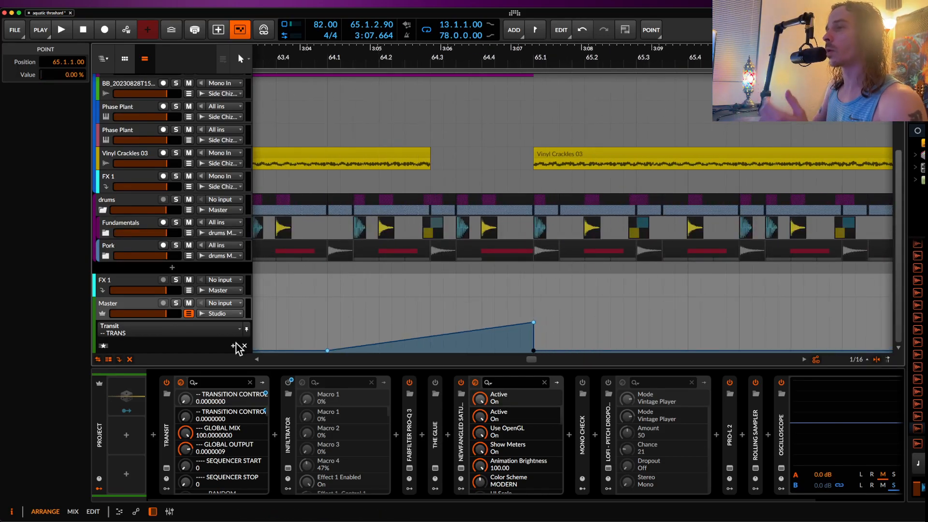
# Step: Set the loop range to the two bars from 63 to 65 and bring up the Master's Transit window
pyautogui.click(166, 468)
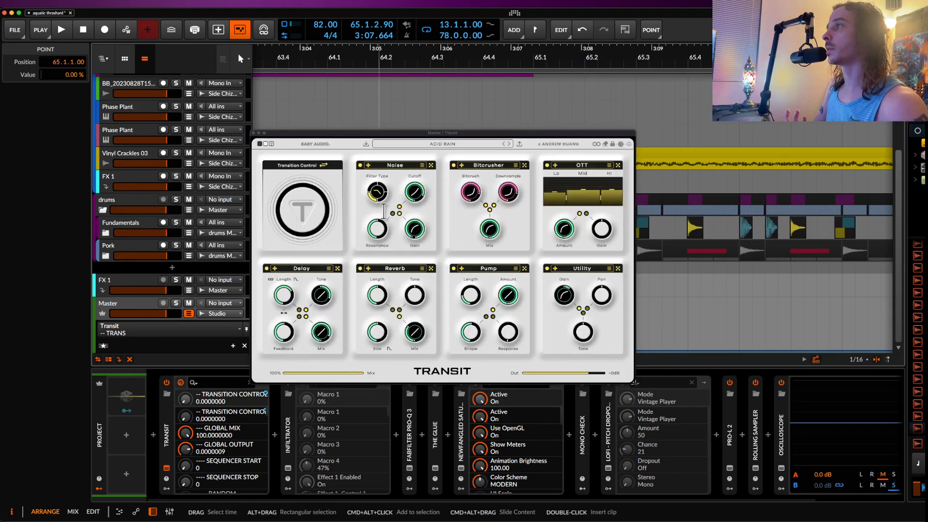
pyautogui.click(254, 132)
pyautogui.hscroll(-5, 382, 158)
pyautogui.scroll(-5, 383, 159)
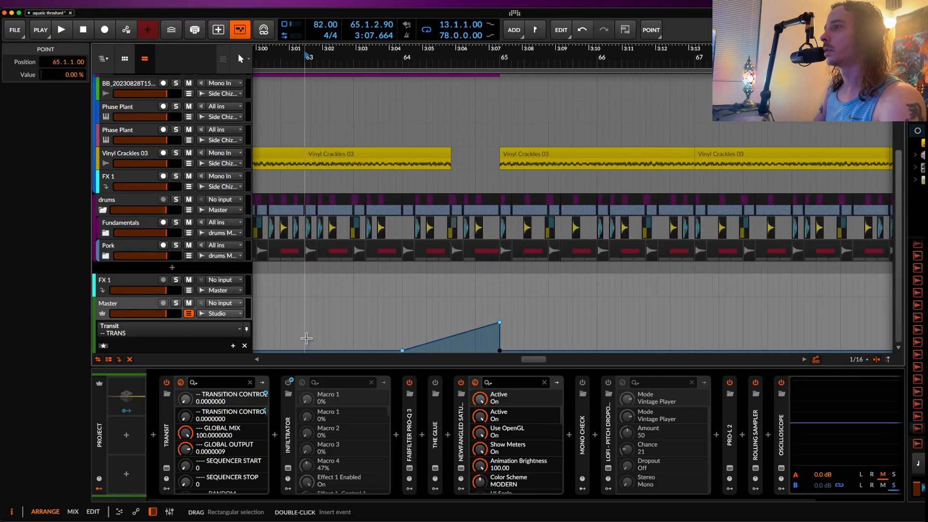
pyautogui.moveTo(306, 339); pyautogui.dragTo(500, 348)
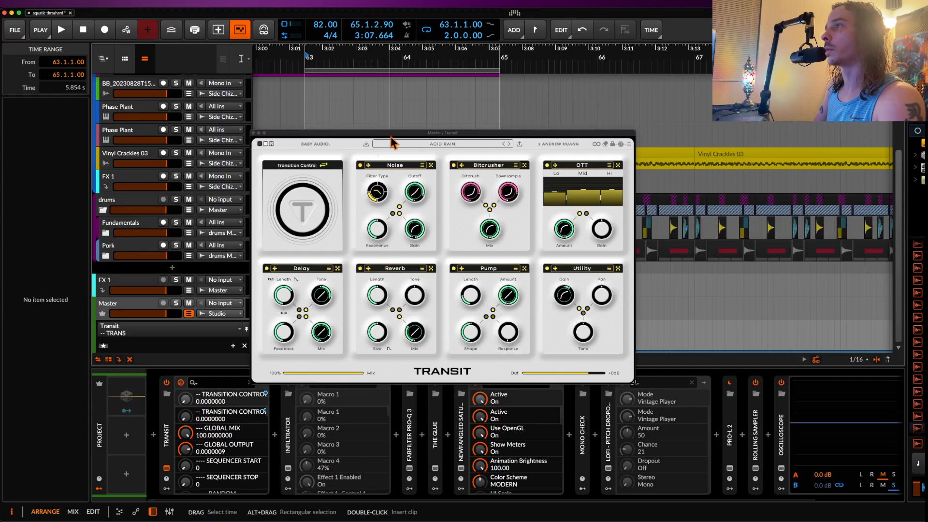
# Step: Randomise the effect modules of Transit's ACID RAIN preset several times
pyautogui.click(621, 145)
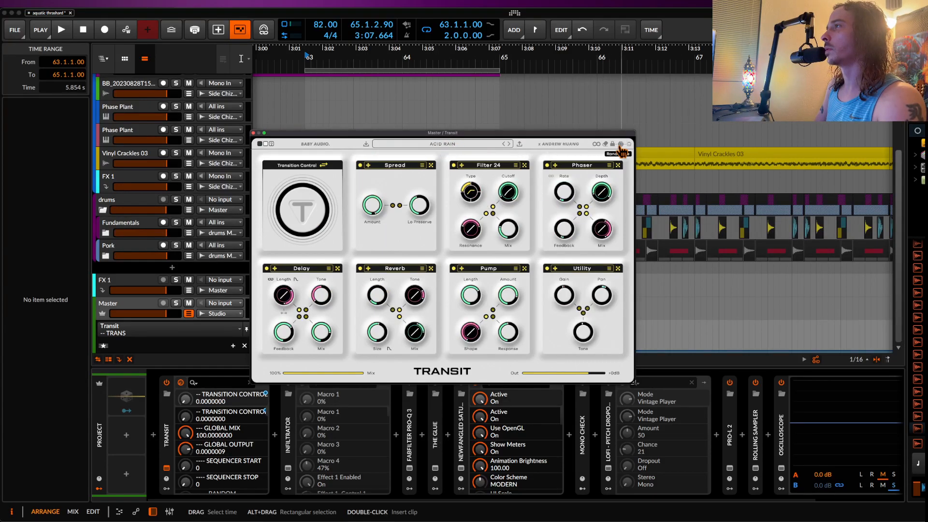
pyautogui.click(622, 151)
pyautogui.click(622, 152)
pyautogui.click(622, 151)
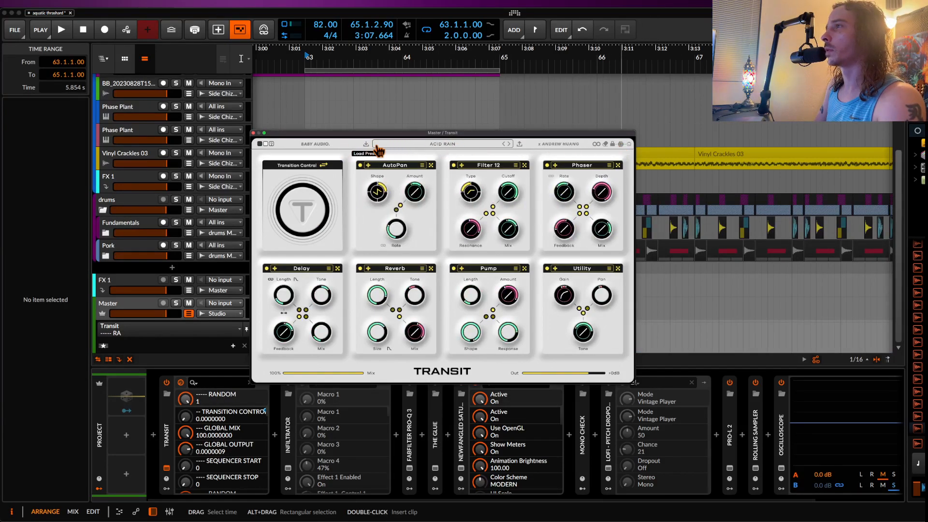
# Step: Erase Transit's effect chain, randomise three modules, and fill the four empty slots with Delay, Flanger, Filter 24 and Distortion
pyautogui.click(604, 144)
pyautogui.click(616, 150)
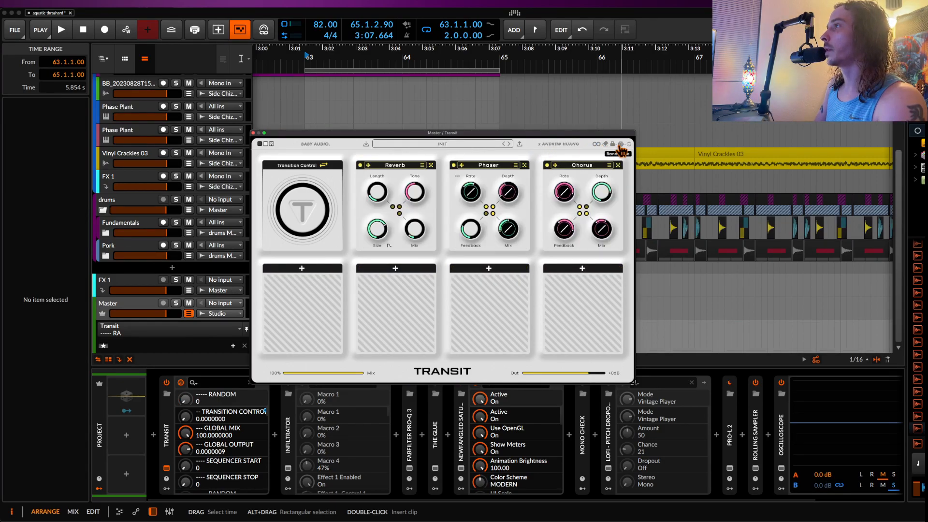
pyautogui.click(582, 272)
pyautogui.click(575, 311)
pyautogui.click(503, 275)
pyautogui.click(513, 341)
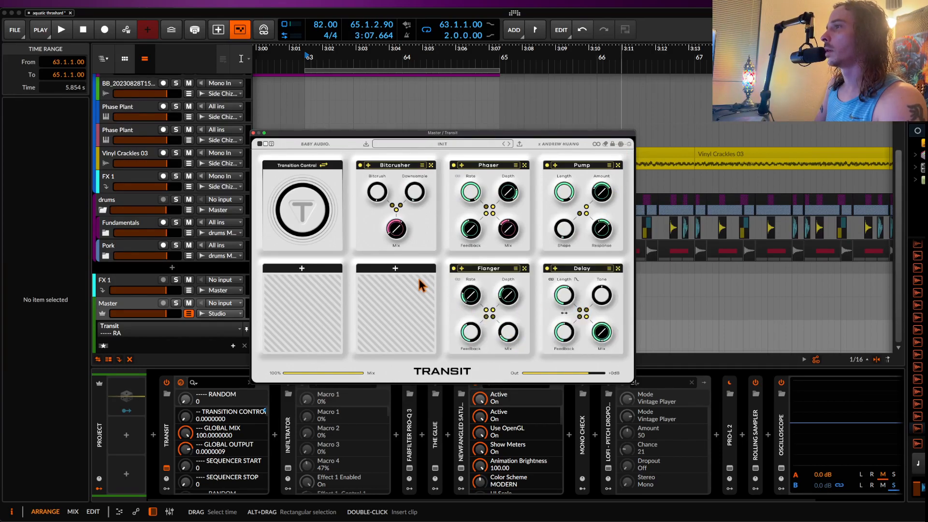
pyautogui.click(396, 269)
pyautogui.click(363, 321)
pyautogui.click(307, 275)
pyautogui.click(330, 319)
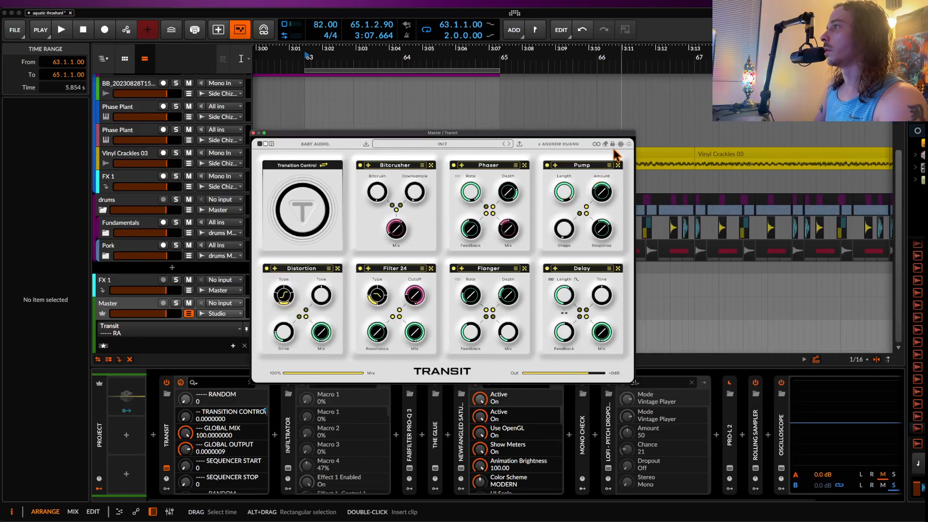
# Step: Randomise Transit's seven-module chain, close its window, and audition the transition from bar 63
pyautogui.click(621, 143)
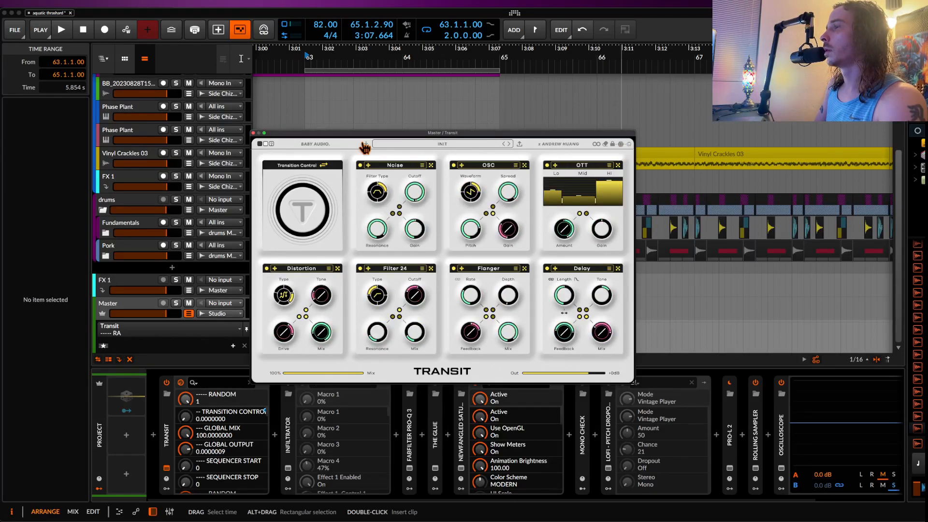
pyautogui.click(253, 133)
pyautogui.press('space')
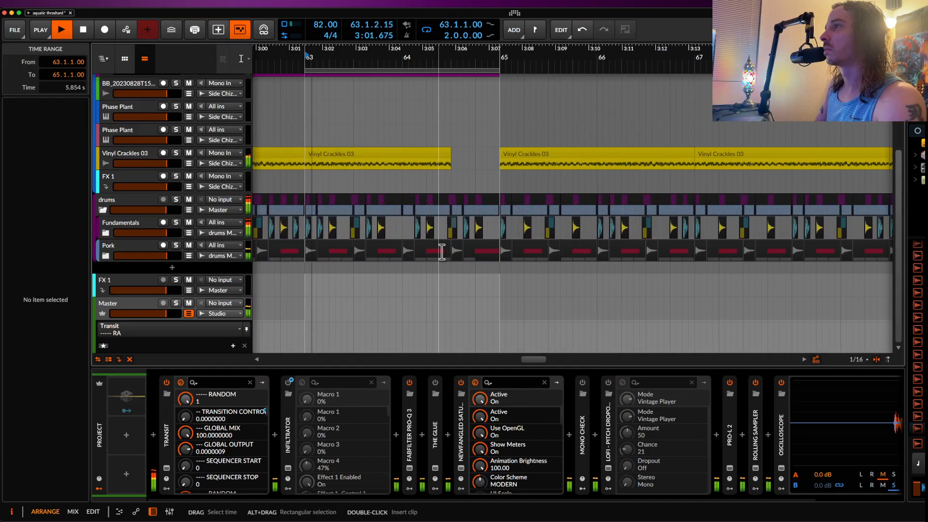
pyautogui.scroll(-5, 384, 247)
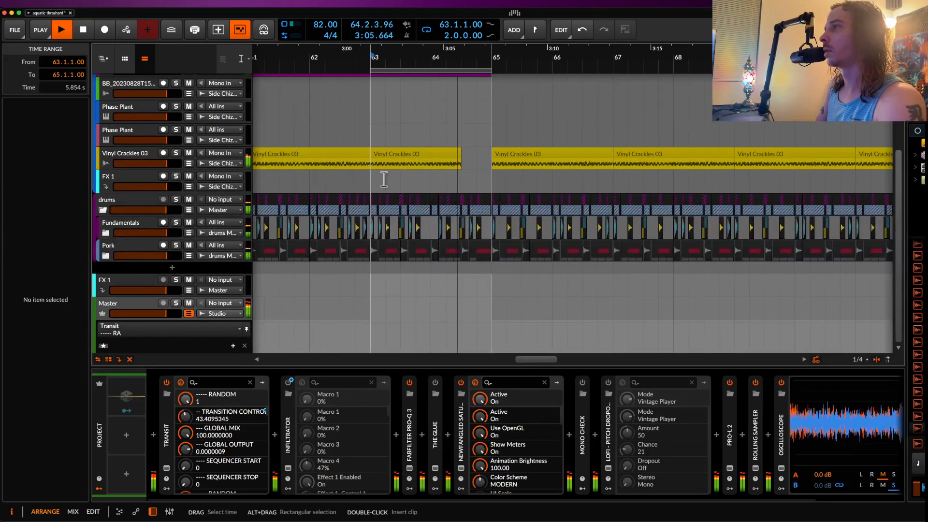
pyautogui.press('space')
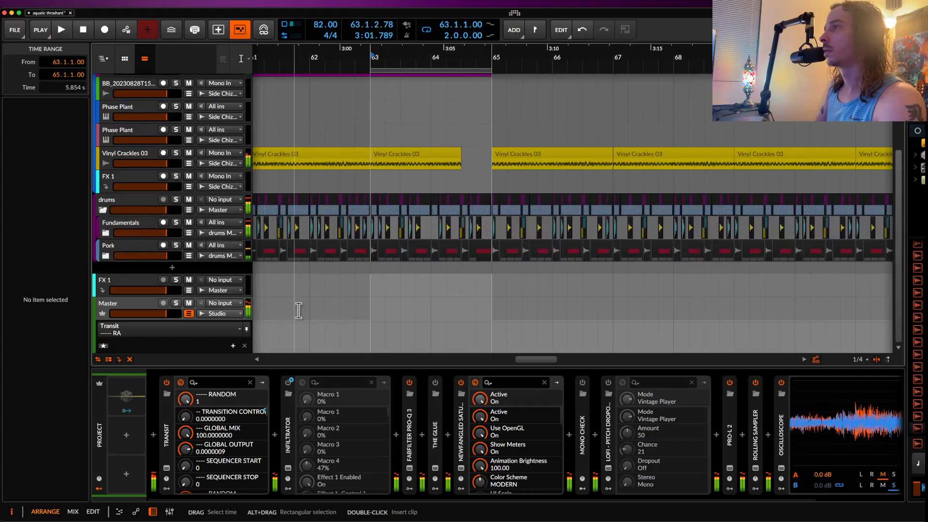
# Step: Reopen the Master's Transit window, randomise its chain again, and audition the result over bars 63 to 65
pyautogui.click(166, 468)
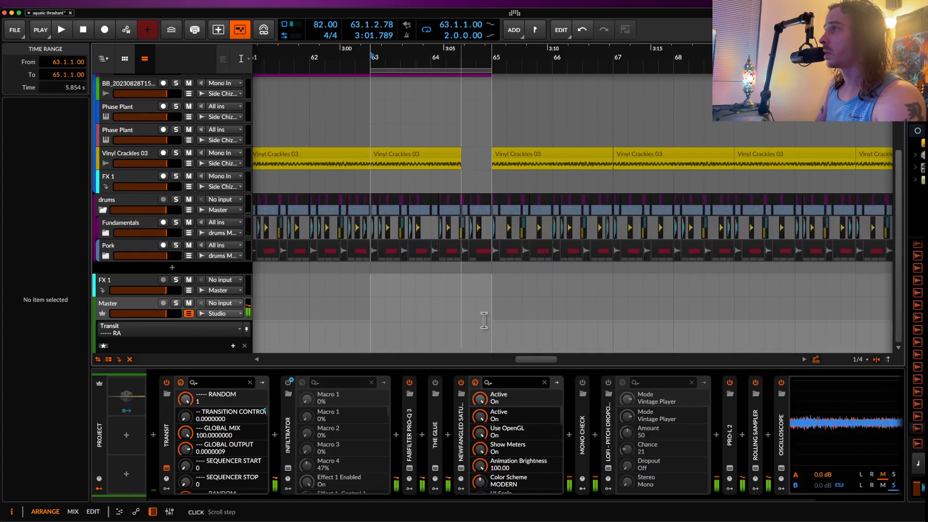
pyautogui.click(621, 143)
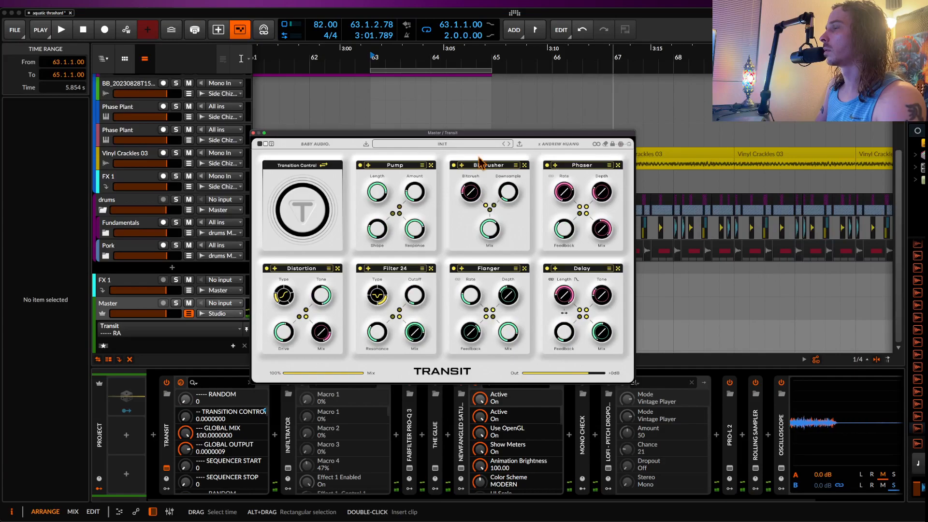
pyautogui.press('space')
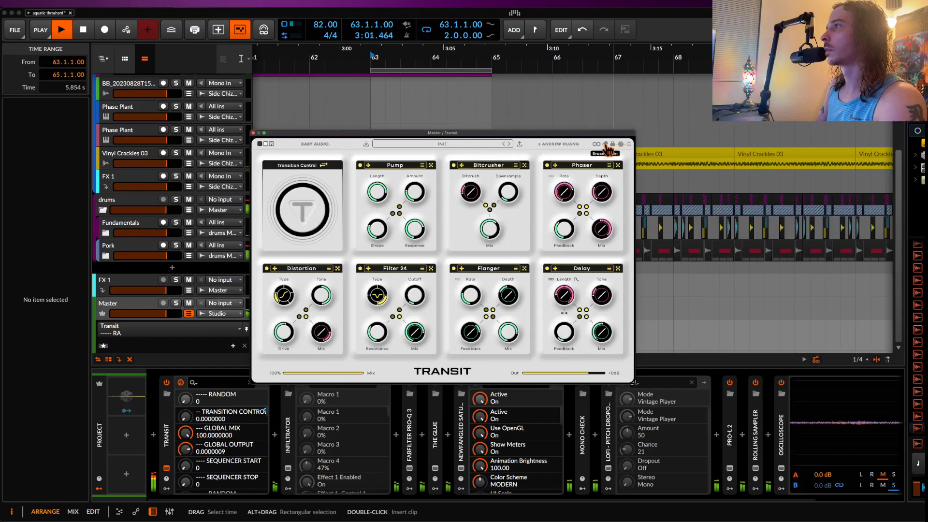
pyautogui.press('space')
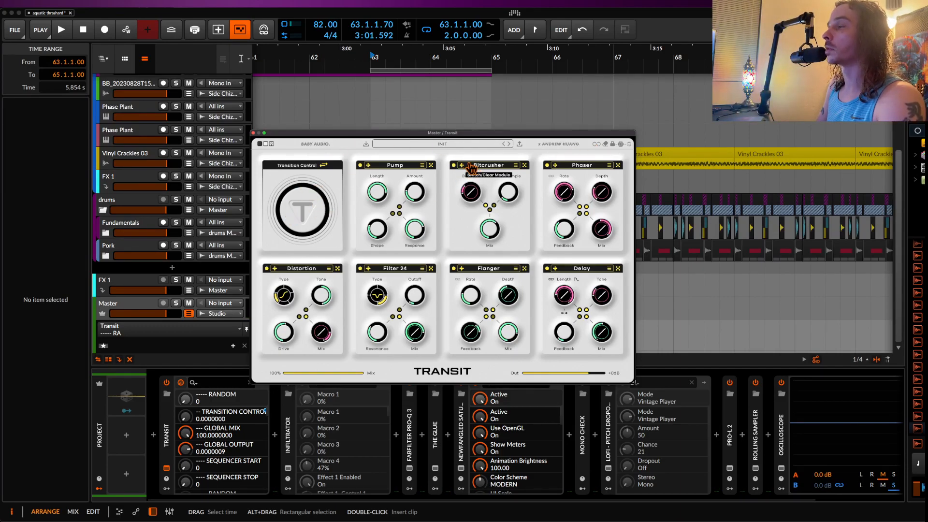
# Step: Restart playback and randomise Transit's chain three more times to compare the resulting transitions
pyautogui.press('space')
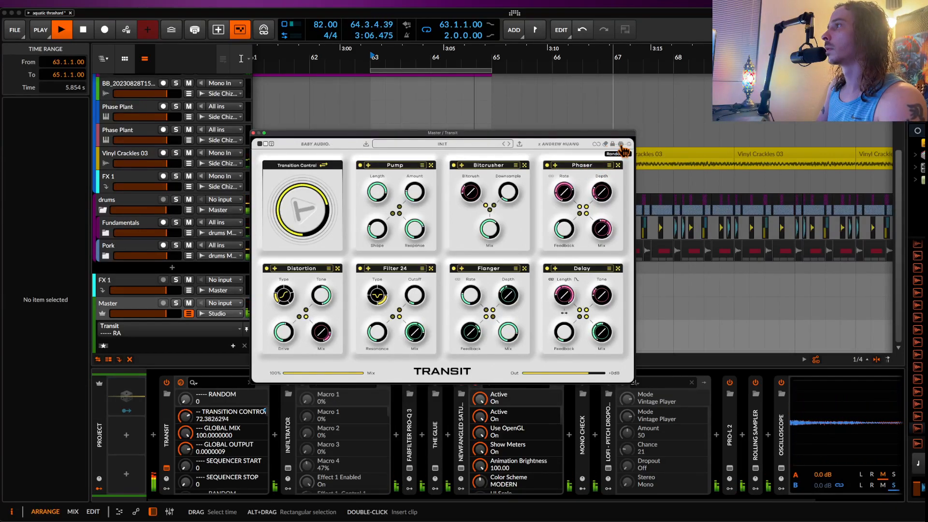
pyautogui.click(624, 151)
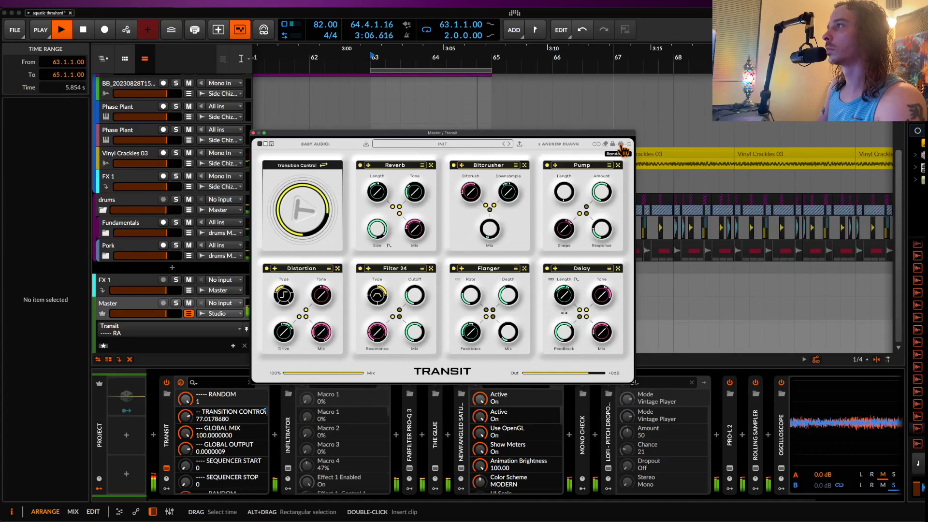
pyautogui.click(624, 151)
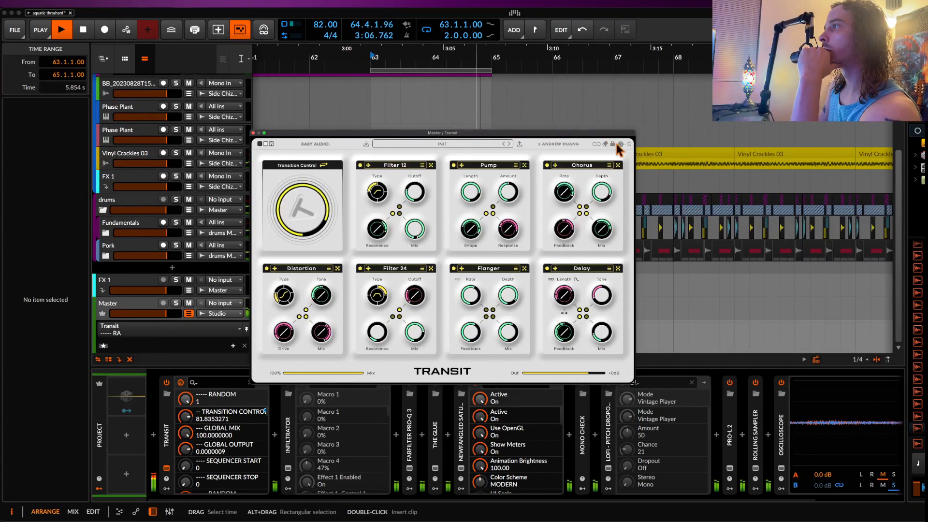
pyautogui.click(621, 145)
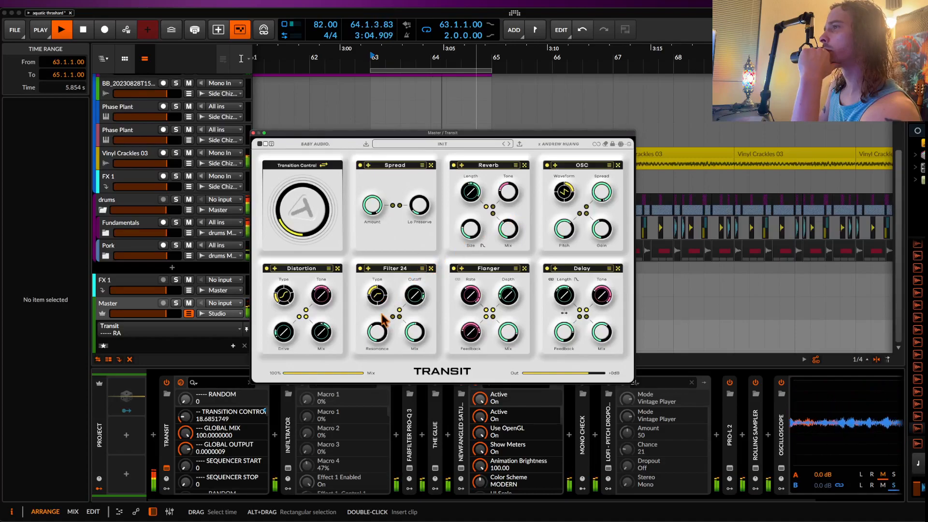
# Step: Raise the Filter 24 cutoff end value to 22000 and set the filter type to Lo-Pass
pyautogui.moveTo(422, 283)
pyautogui.mouseDown()
pyautogui.moveTo(425, 317)
pyautogui.moveTo(428, 268)
pyautogui.mouseUp()
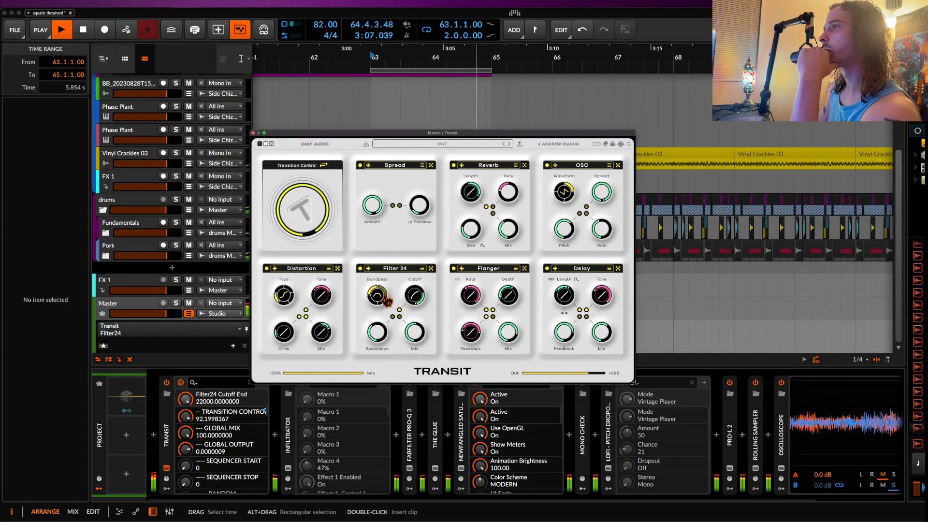
pyautogui.click(378, 305)
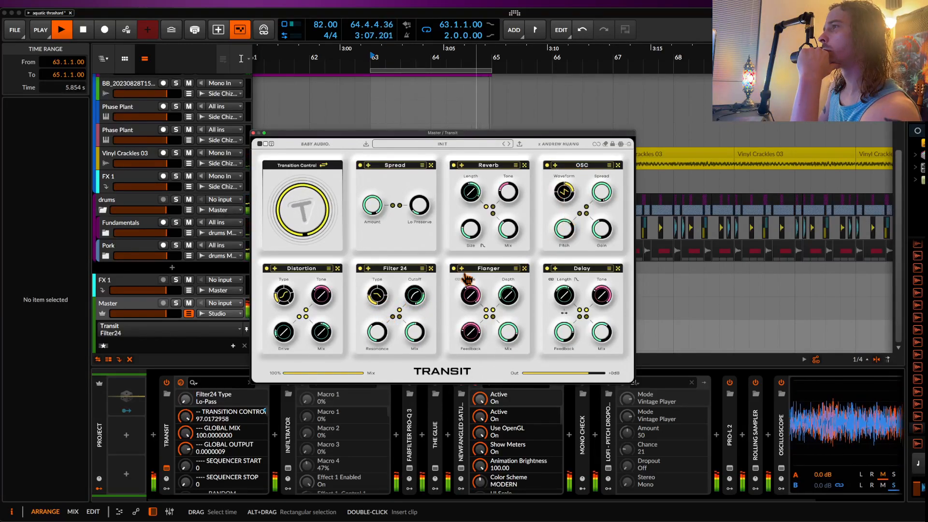
# Step: Randomise Transit's chain twice during playback and check the lock view of its modules and parameters
pyautogui.click(621, 144)
pyautogui.click(622, 146)
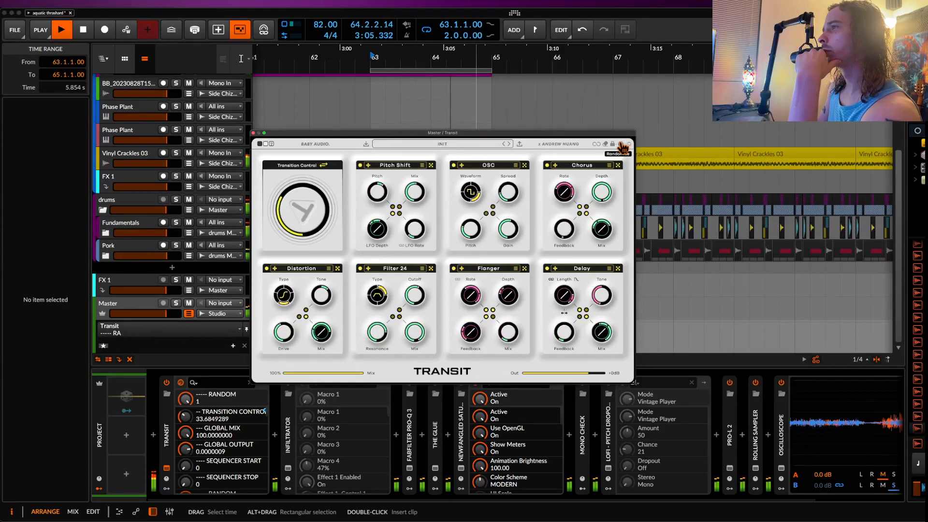
pyautogui.click(588, 144)
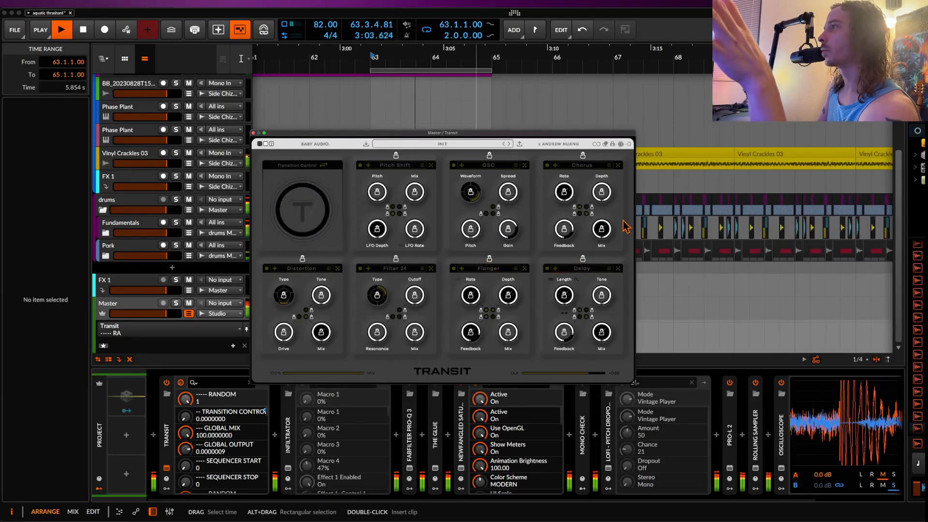
pyautogui.click(612, 144)
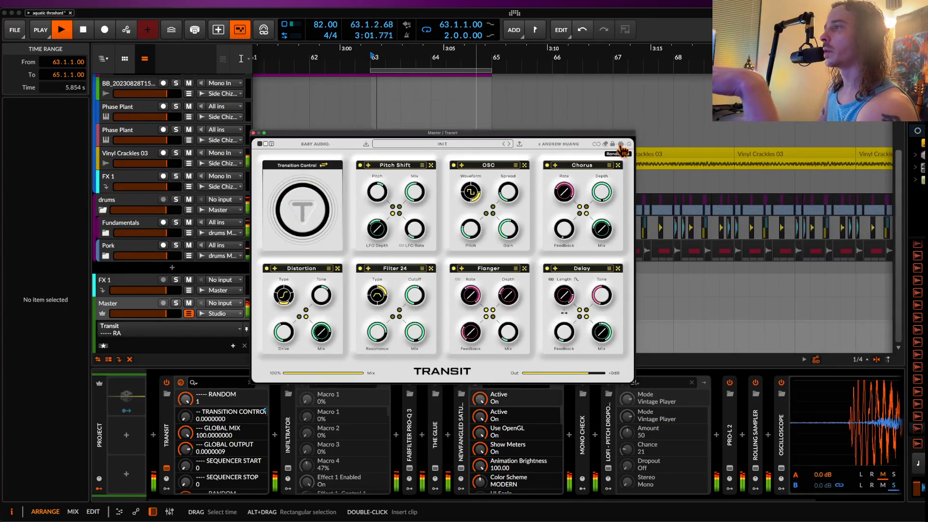
# Step: Randomise all seven Transit modules two more times while listening to the transition, then stop playback
pyautogui.click(622, 150)
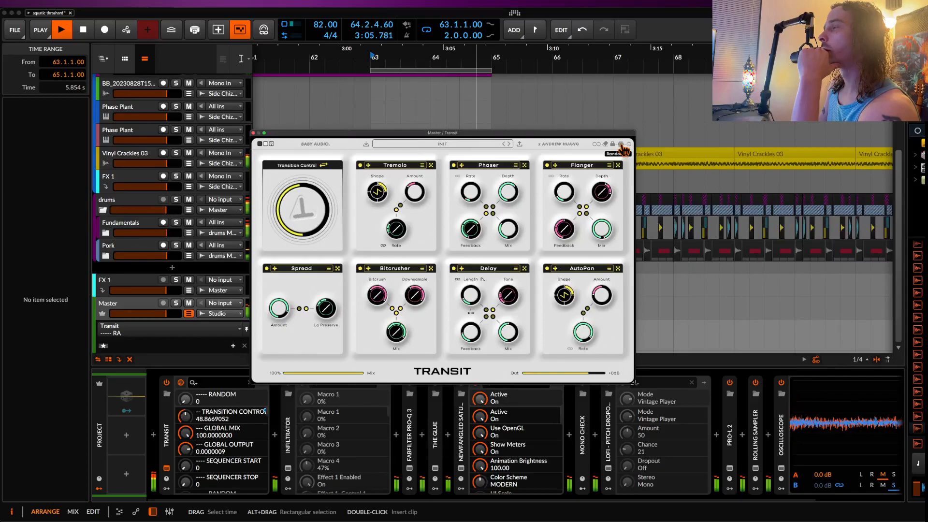
pyautogui.click(623, 151)
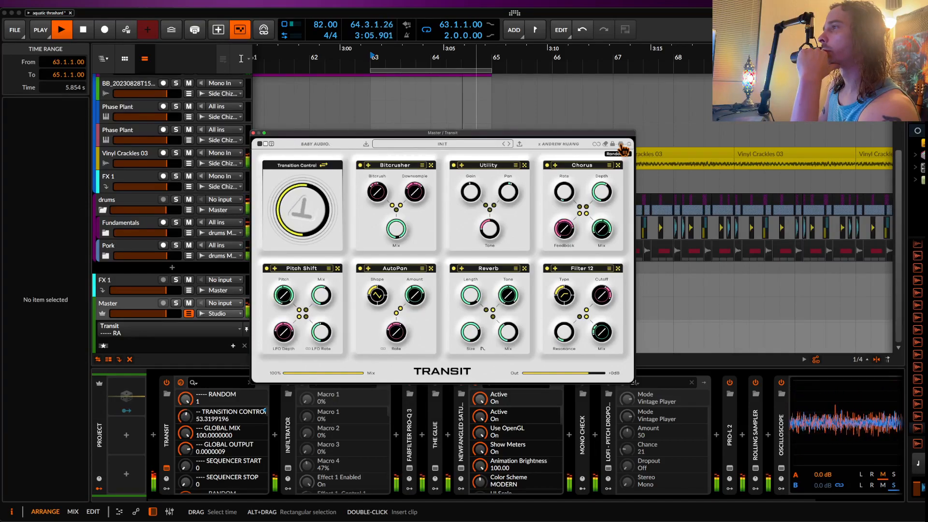
pyautogui.press('space')
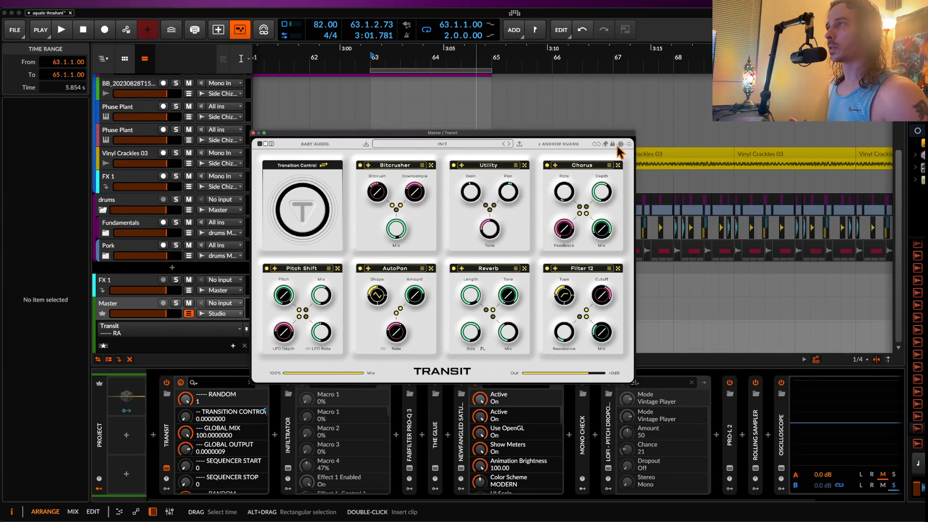
# Step: Open Transit's preset browser to look over the preset banks
pyautogui.click(445, 145)
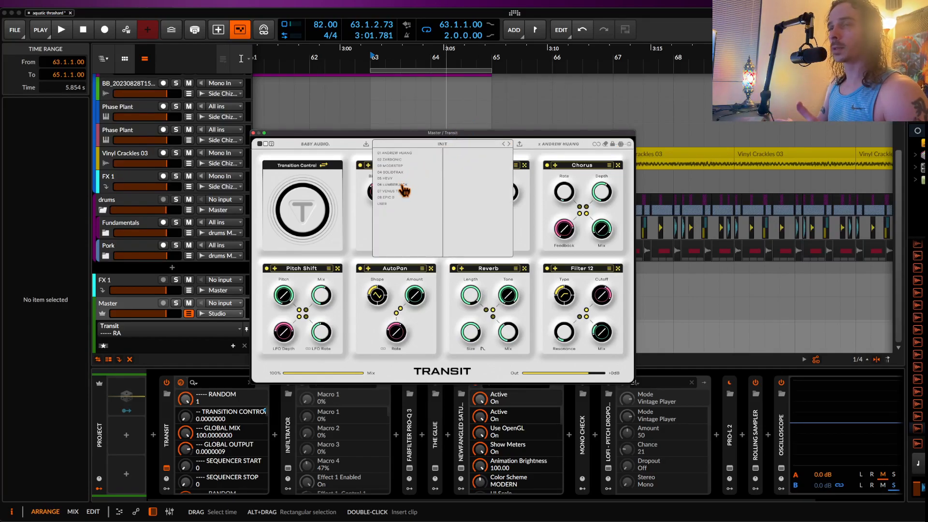